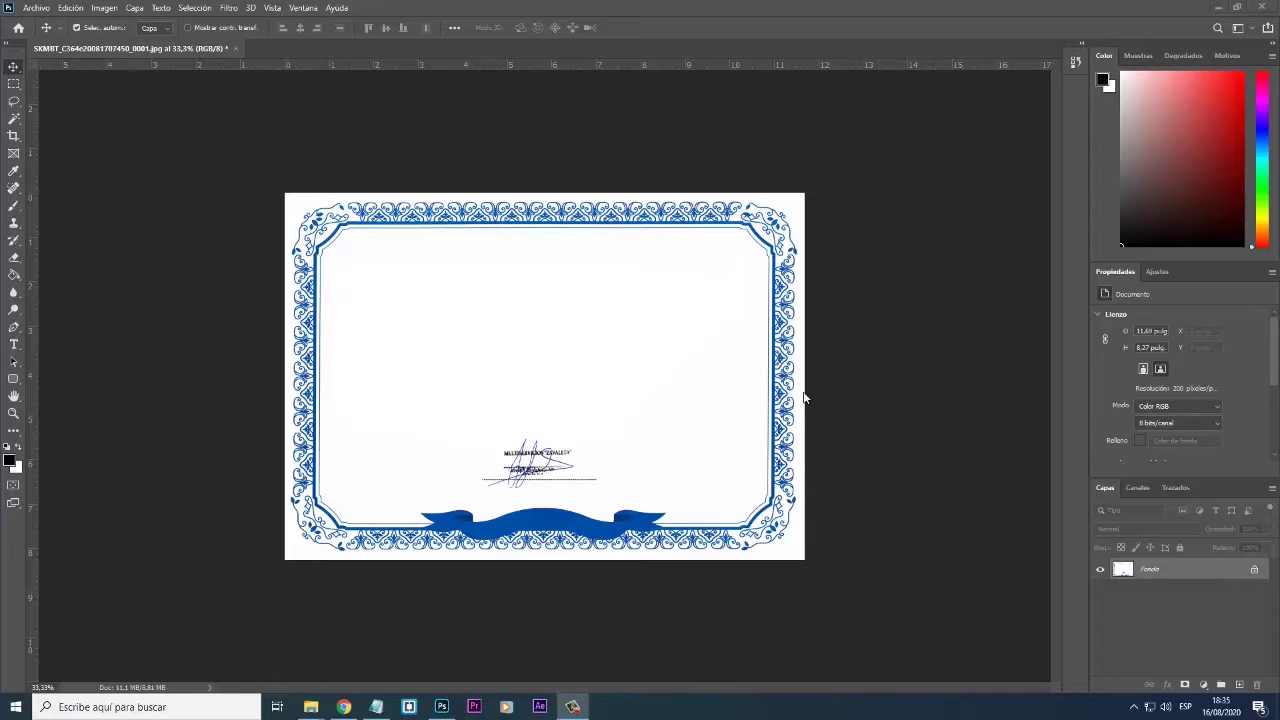
- Crop the certificate with the Perspective Crop tool to a rectangle around the signature, its stamp text and the dotted line
key(ctrl+plus)
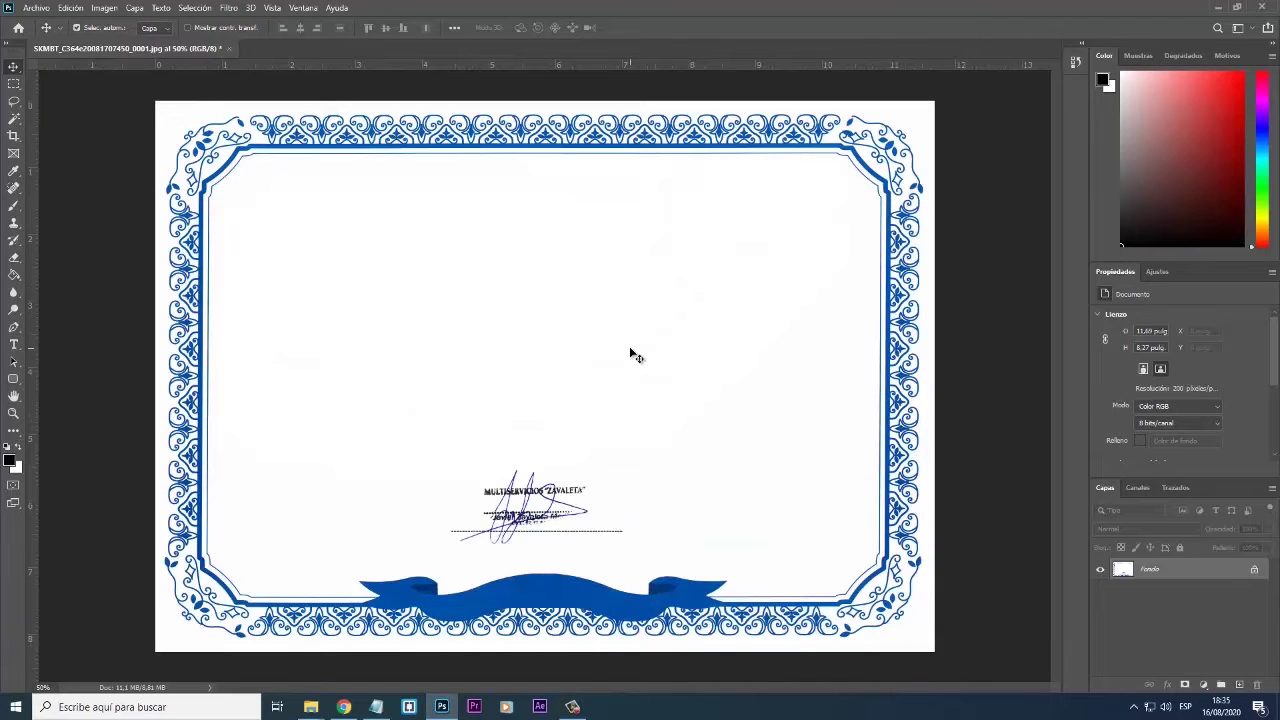
key(ctrl+plus)
mouse_move(643, 394)
mouse_down()
mouse_move(564, 296)
mouse_move(676, 486)
mouse_up()
key(ctrl+plus)
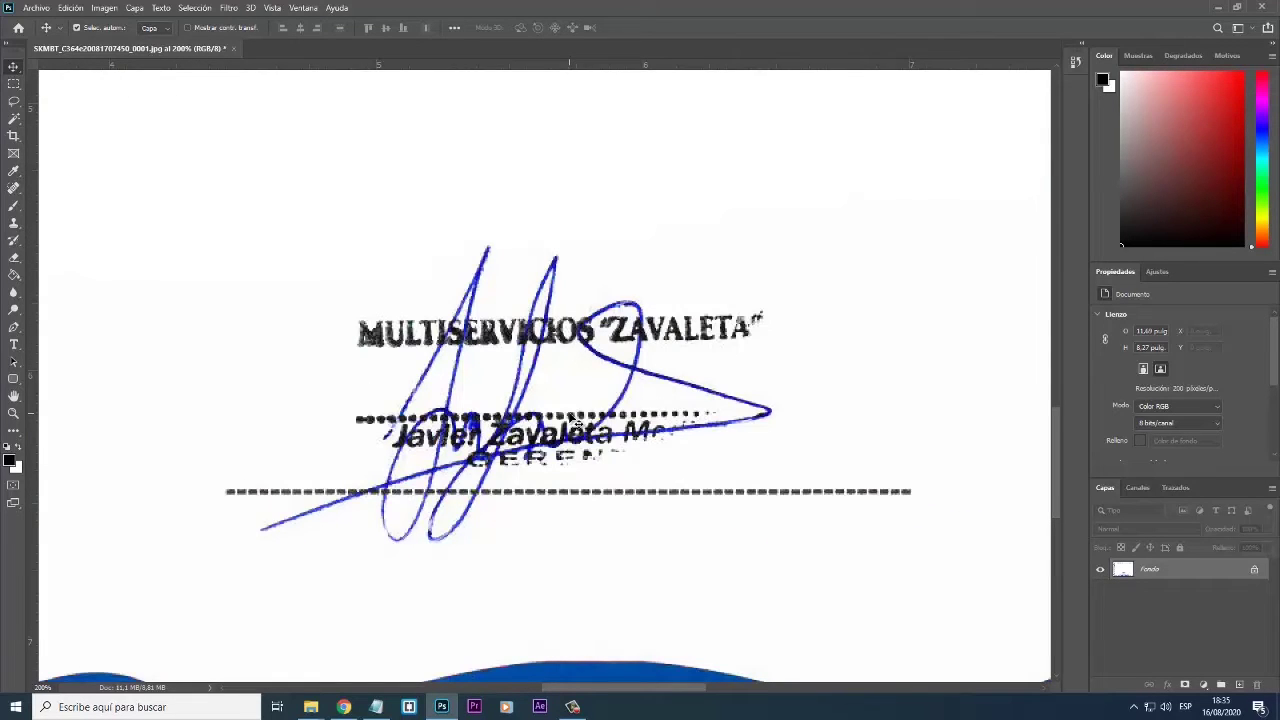
key(ctrl+0)
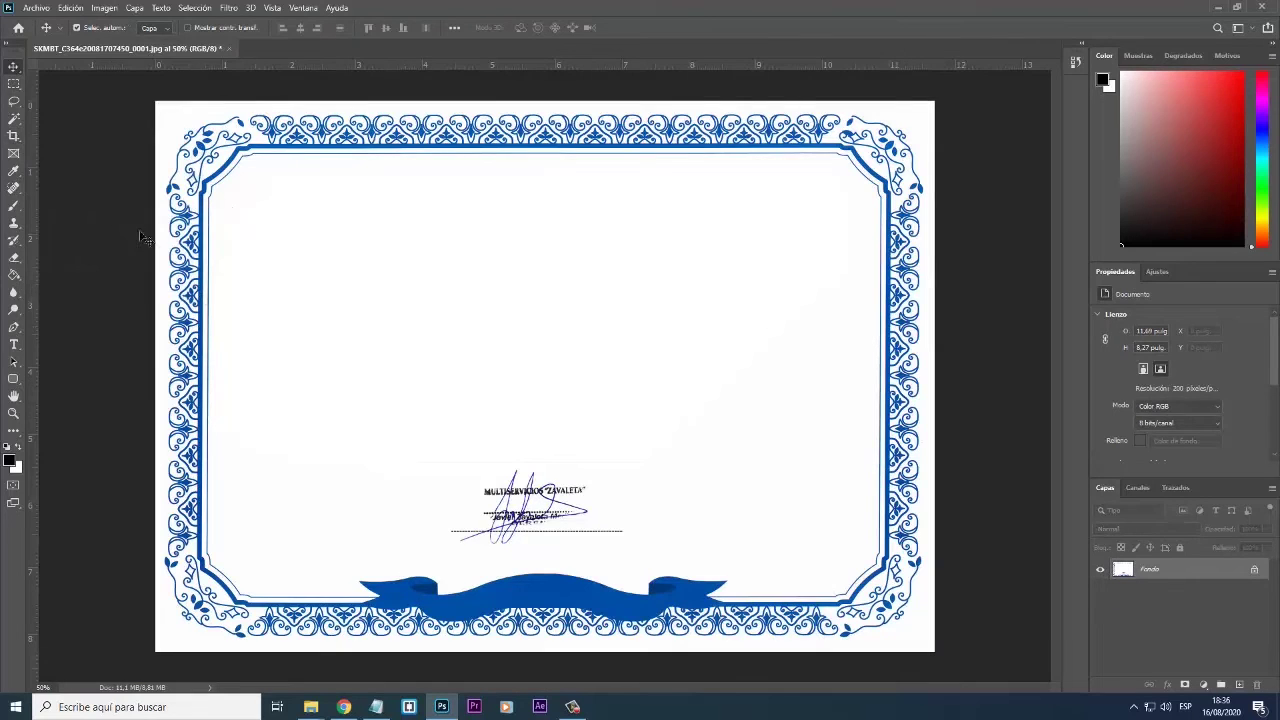
click(19, 143)
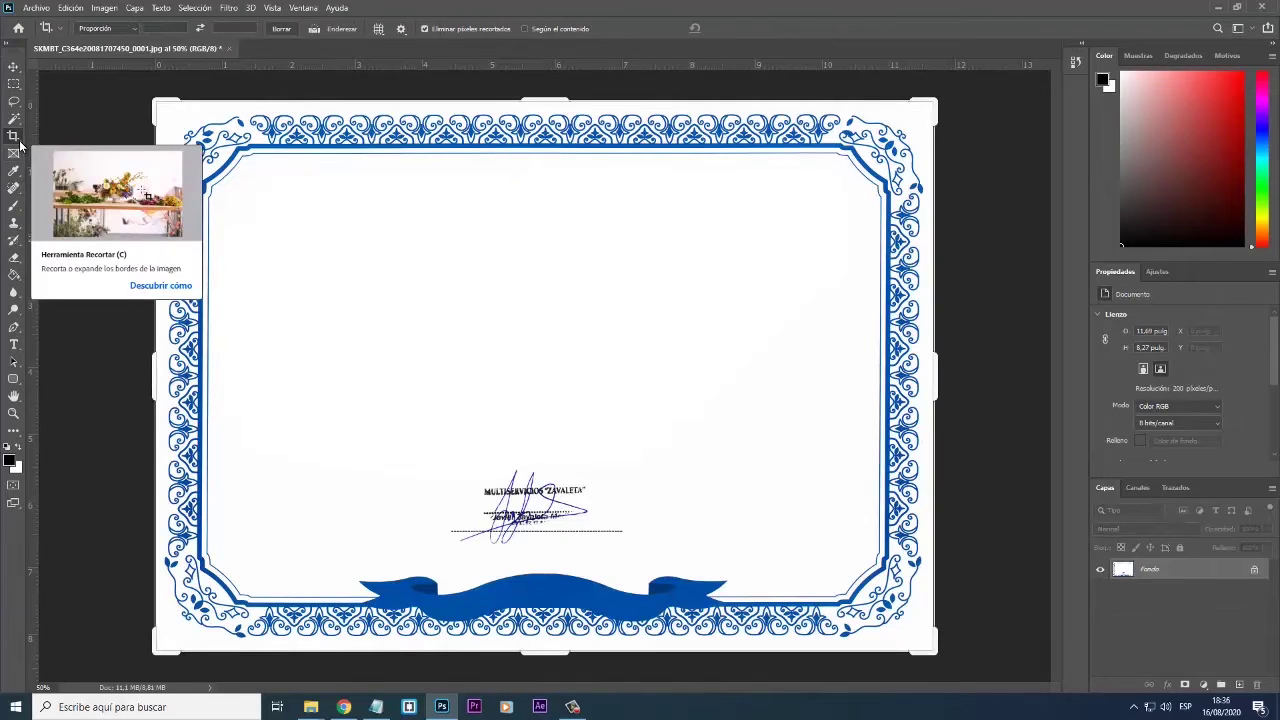
right_click(19, 143)
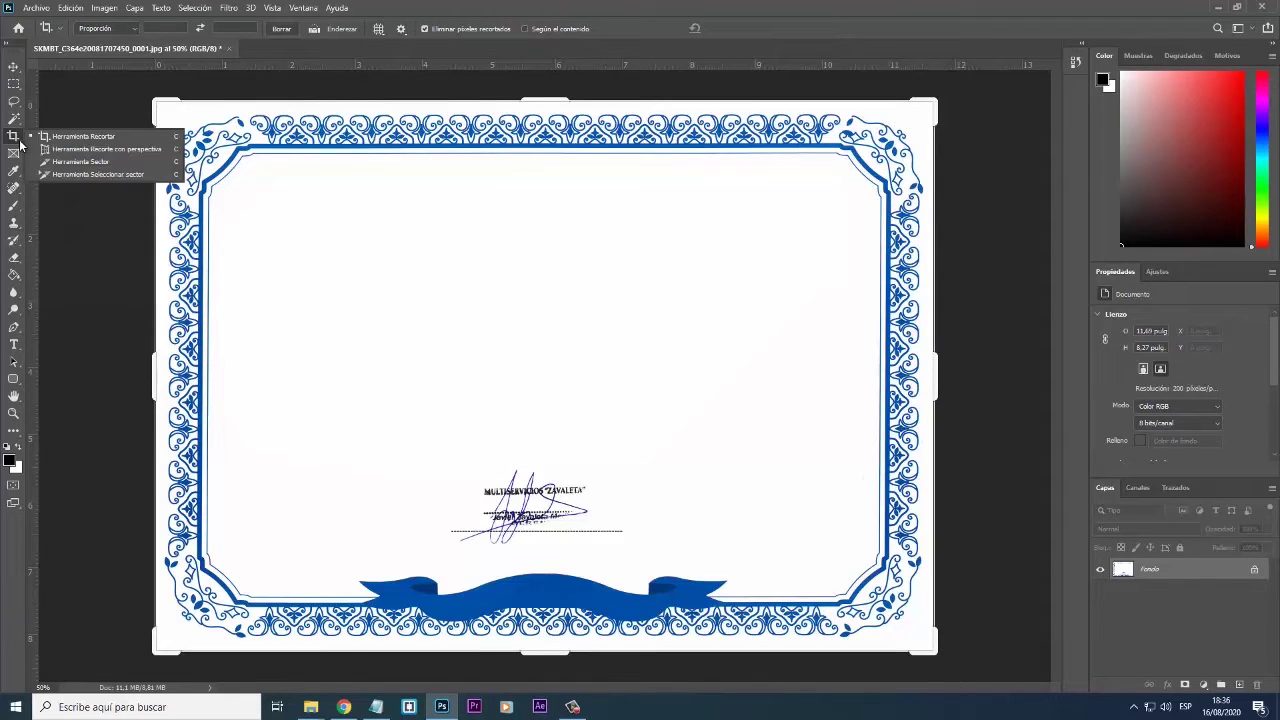
click(119, 149)
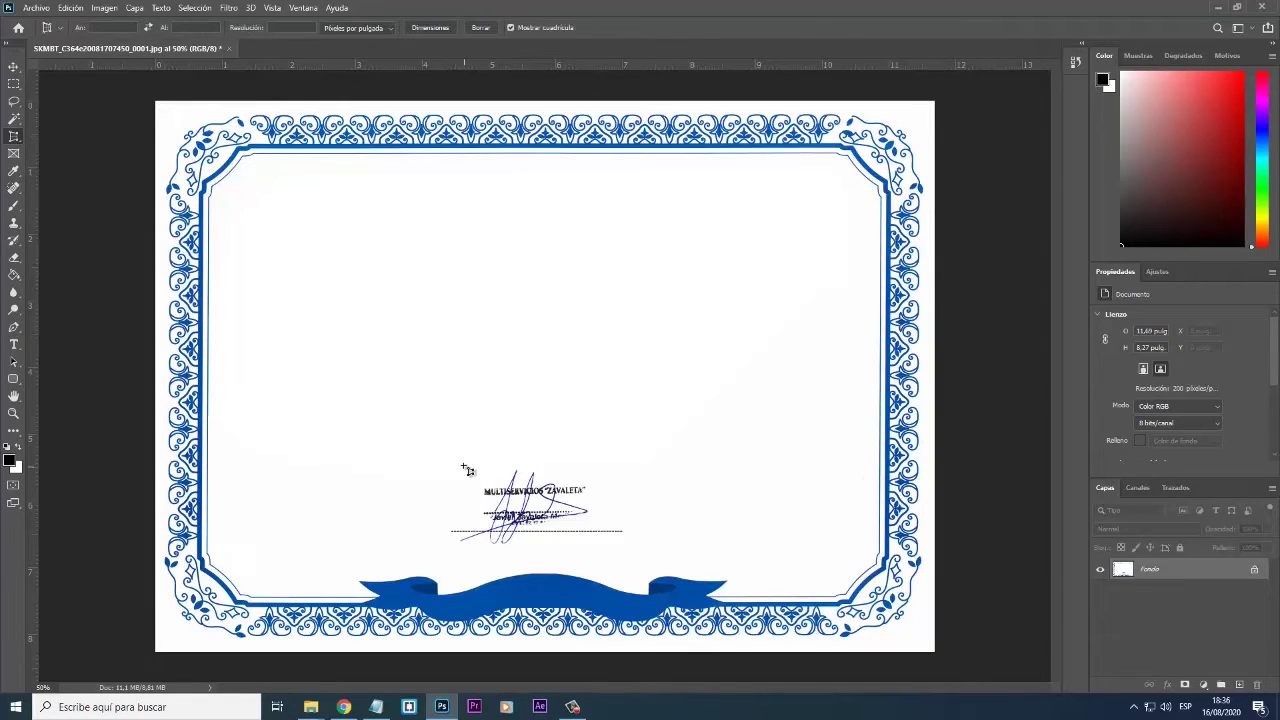
drag(444, 451, 629, 553)
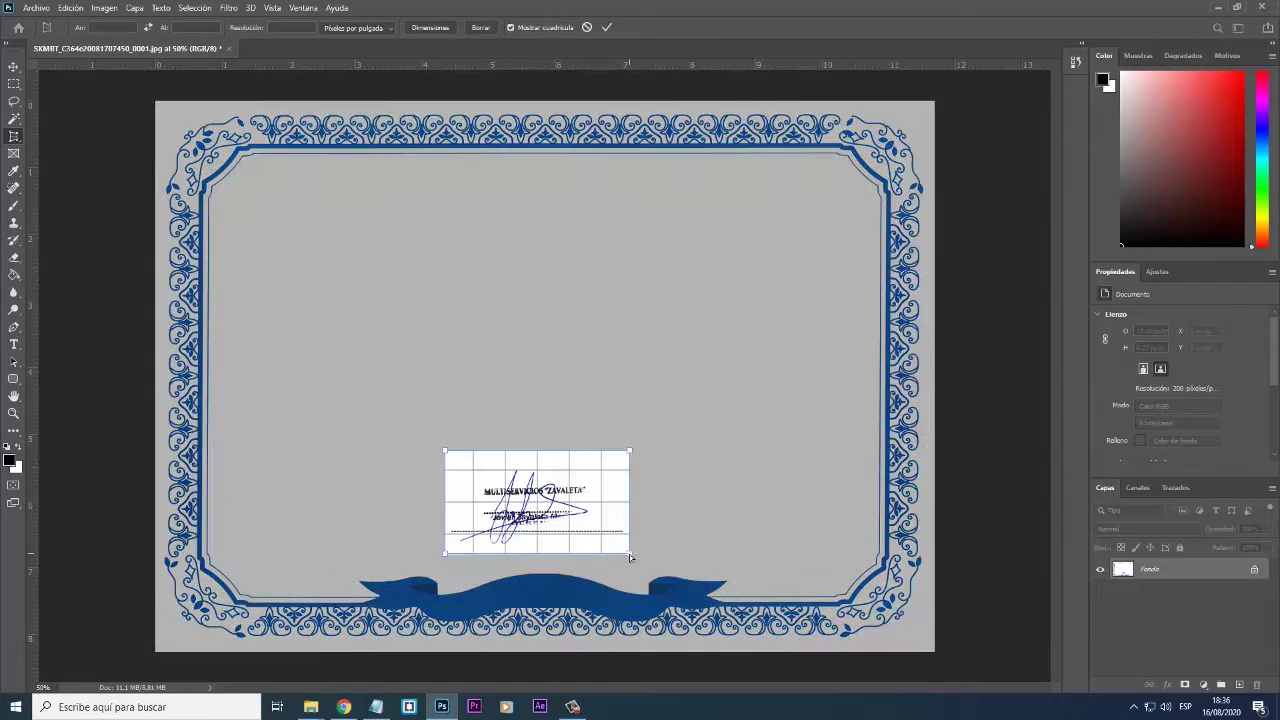
click(606, 28)
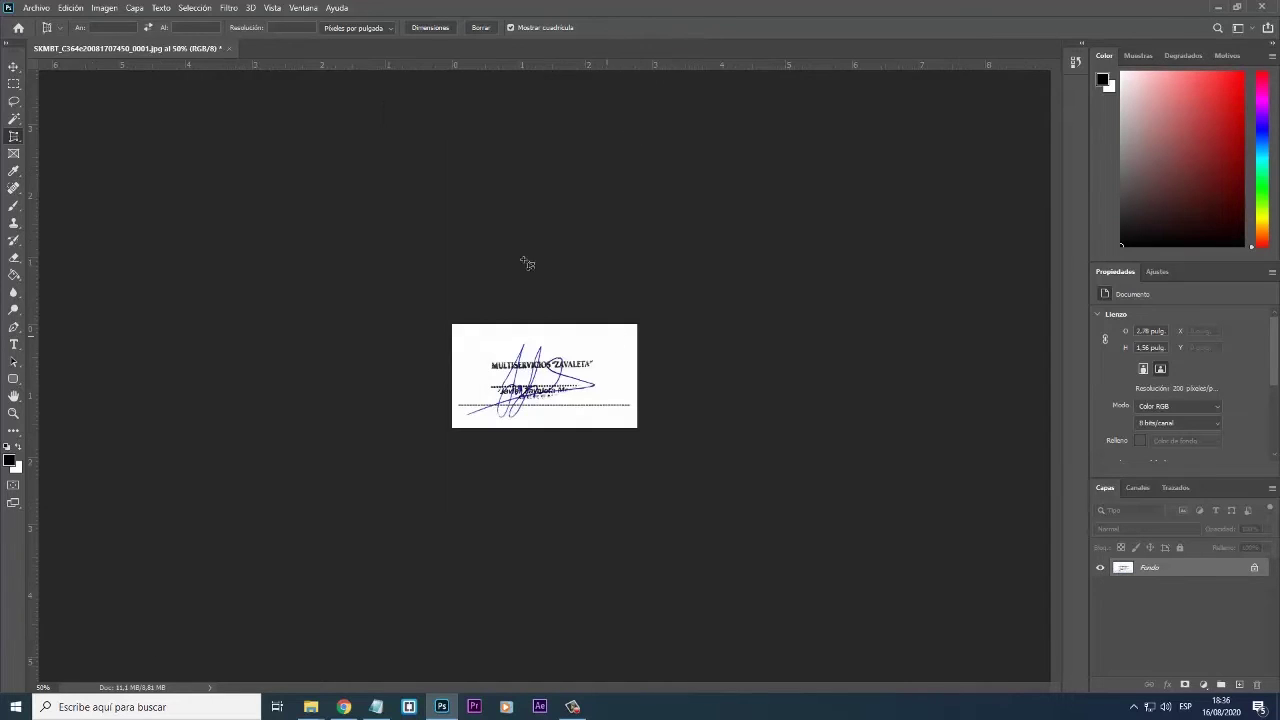
- Trace a closed Pen path along the signature's right contour, enclosing the stamp text and dotted line beyond it, and convert it to a selection
click(8, 68)
key(ctrl+plus)
key(ctrl+plus)
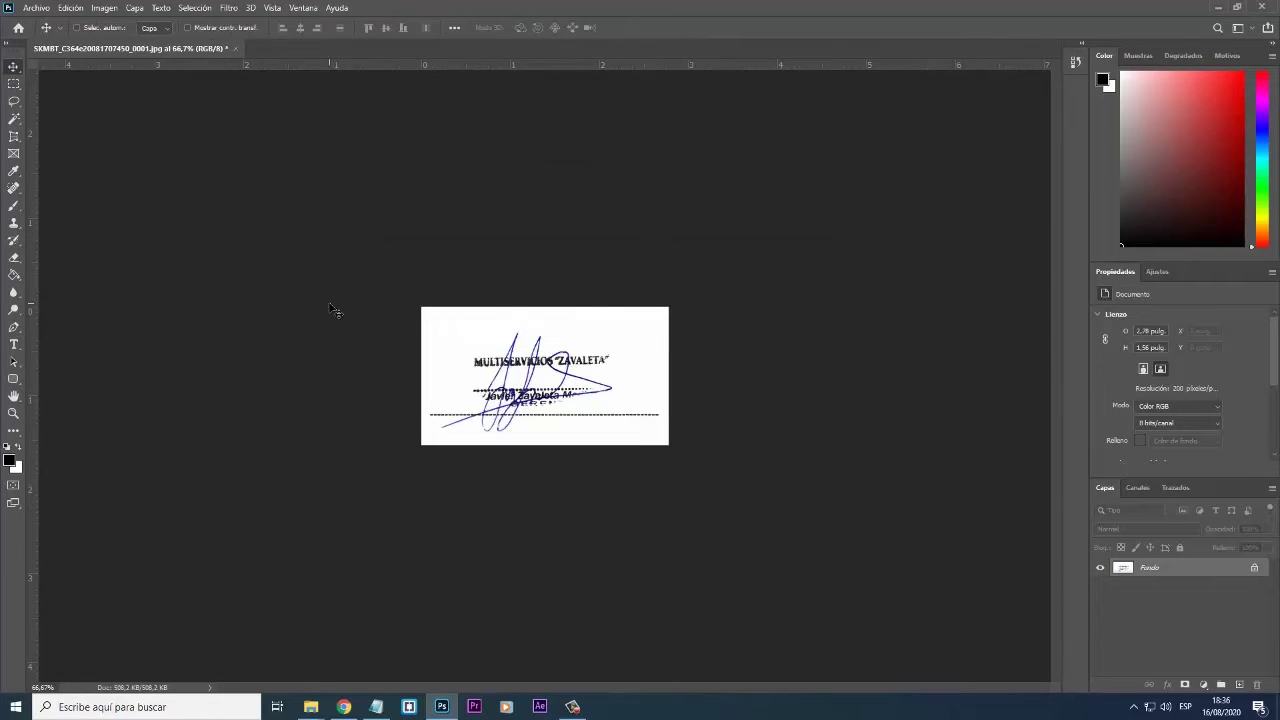
key(ctrl+plus)
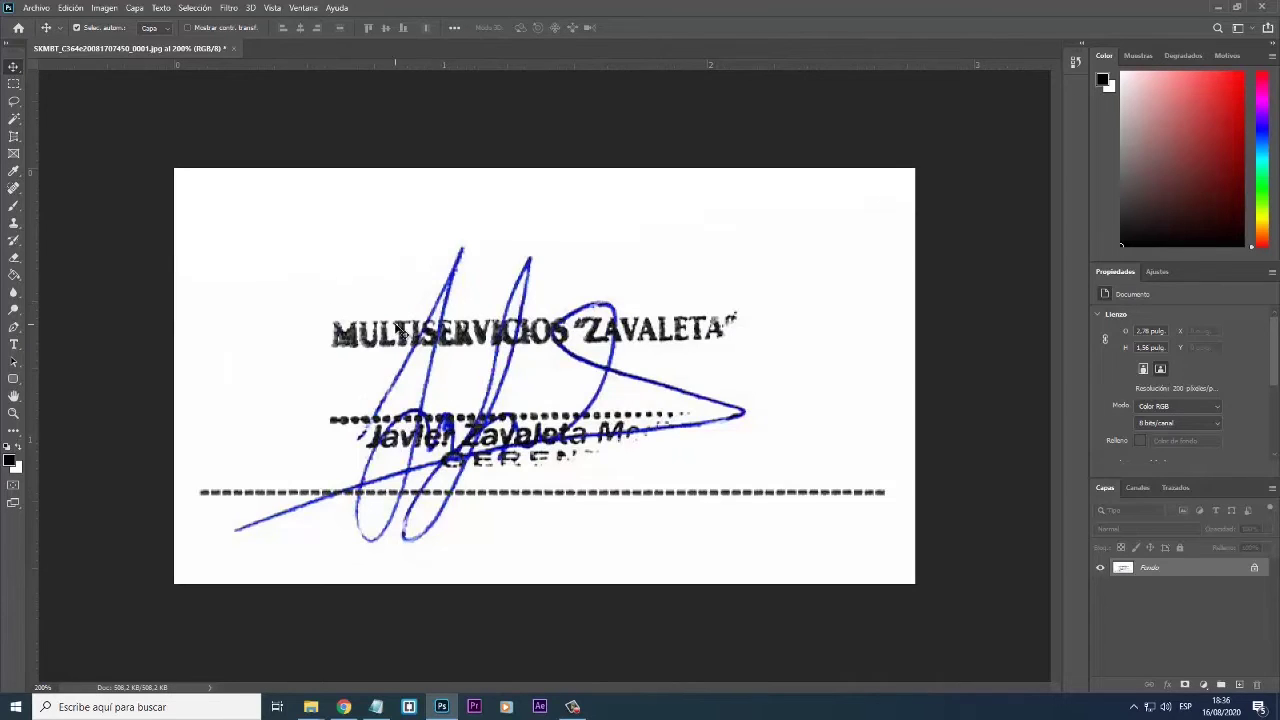
click(13, 327)
click(465, 541)
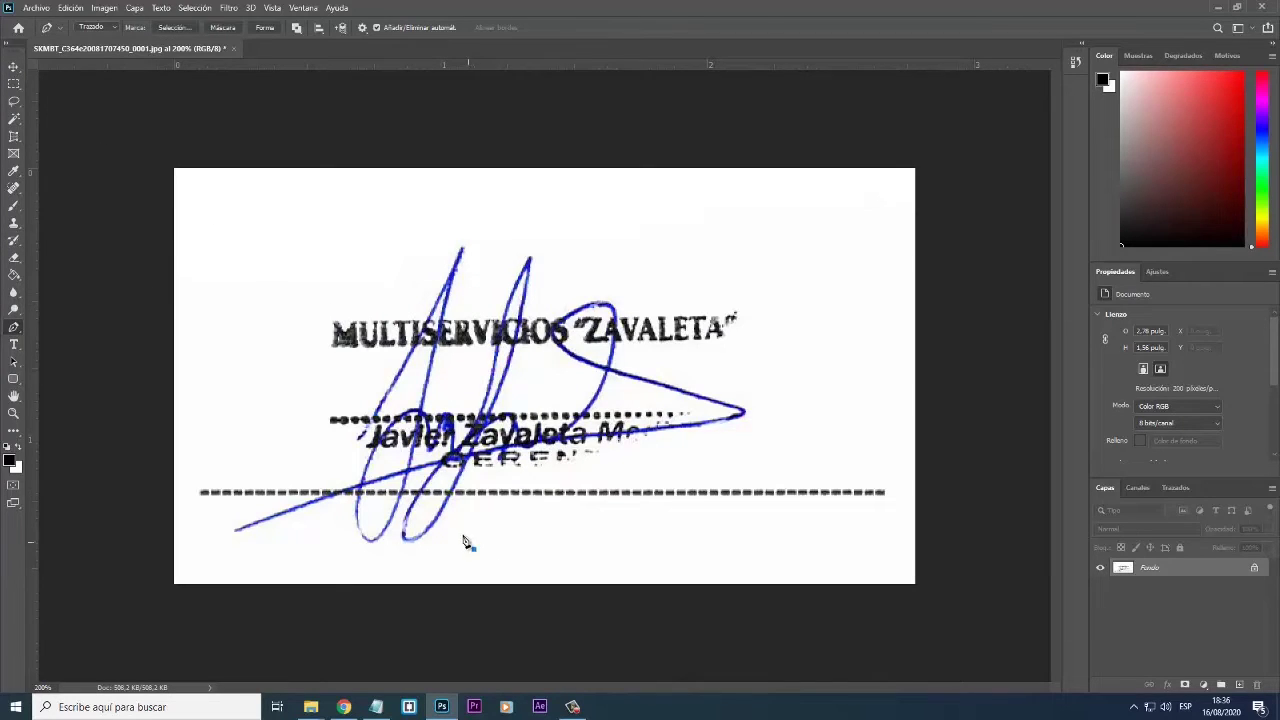
mouse_move(455, 512)
mouse_down()
mouse_move(530, 461)
mouse_move(742, 434)
mouse_move(760, 416)
mouse_move(697, 372)
mouse_move(636, 364)
mouse_up()
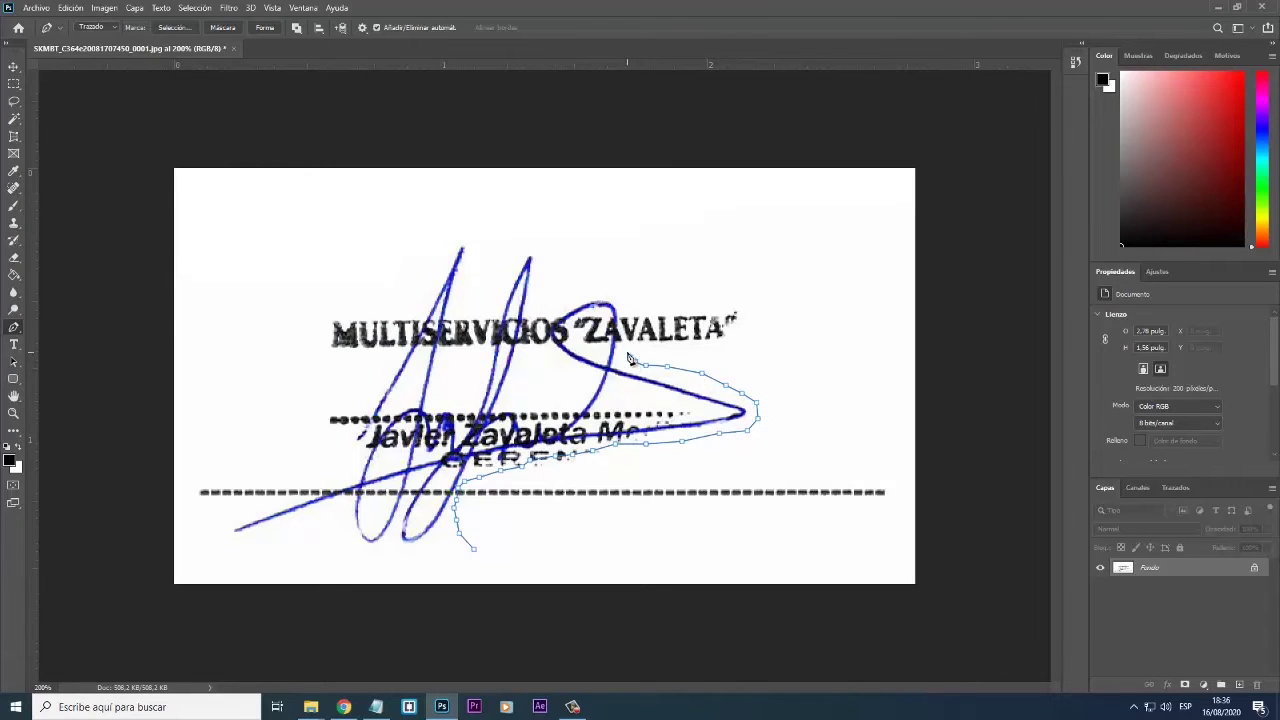
mouse_move(627, 306)
mouse_down()
mouse_move(623, 220)
mouse_move(676, 172)
mouse_move(815, 139)
mouse_move(981, 200)
mouse_move(1047, 406)
mouse_move(990, 533)
mouse_up()
mouse_move(835, 603)
mouse_down()
mouse_move(586, 677)
mouse_move(480, 597)
mouse_move(480, 557)
mouse_up()
right_click(593, 490)
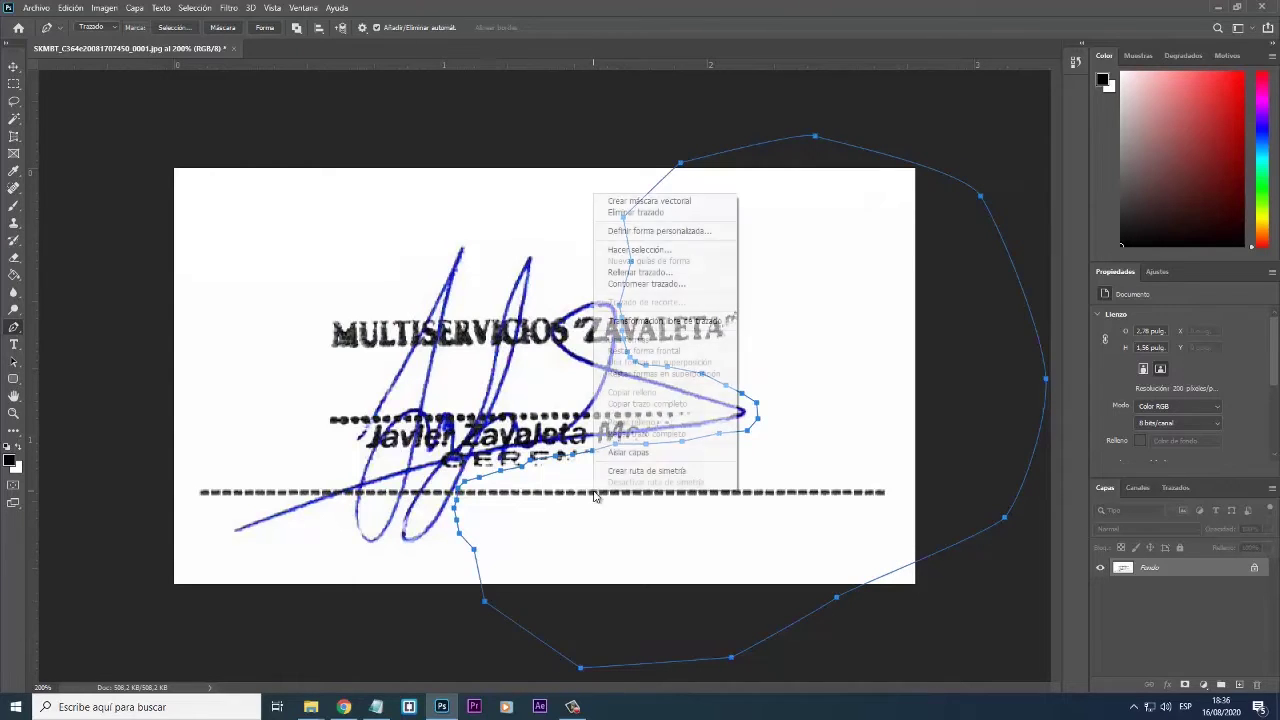
click(645, 249)
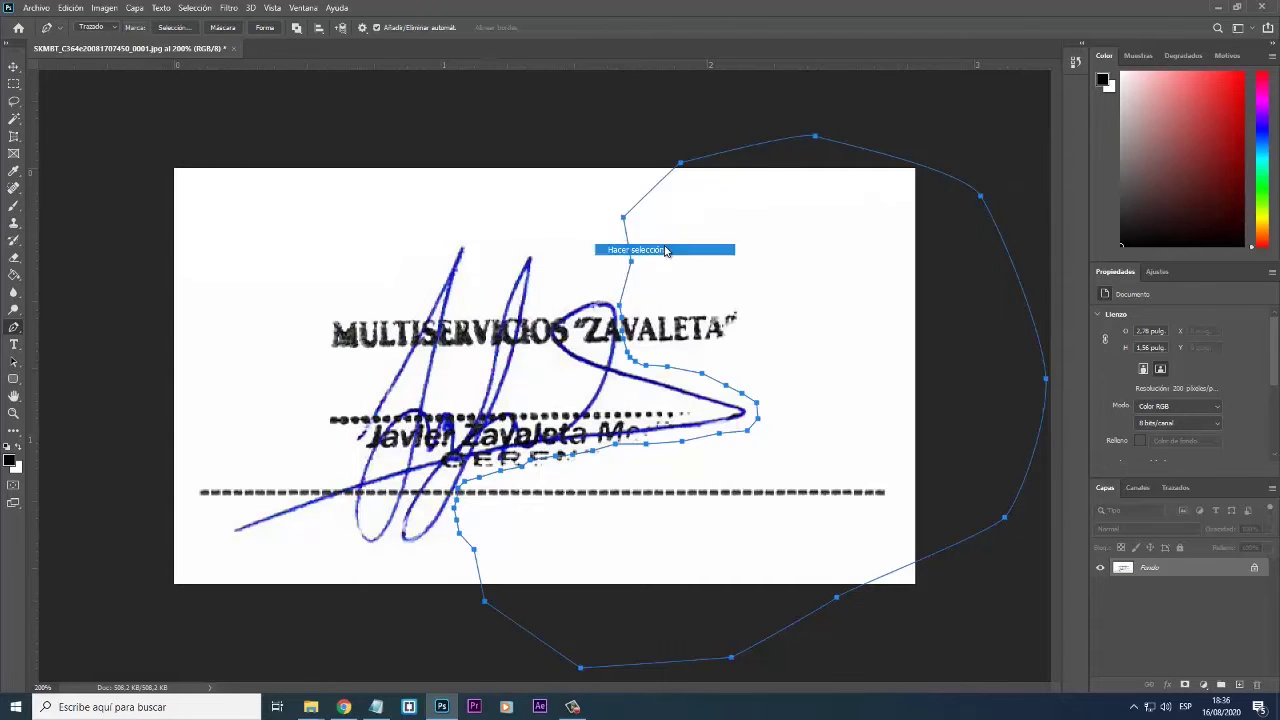
click(730, 190)
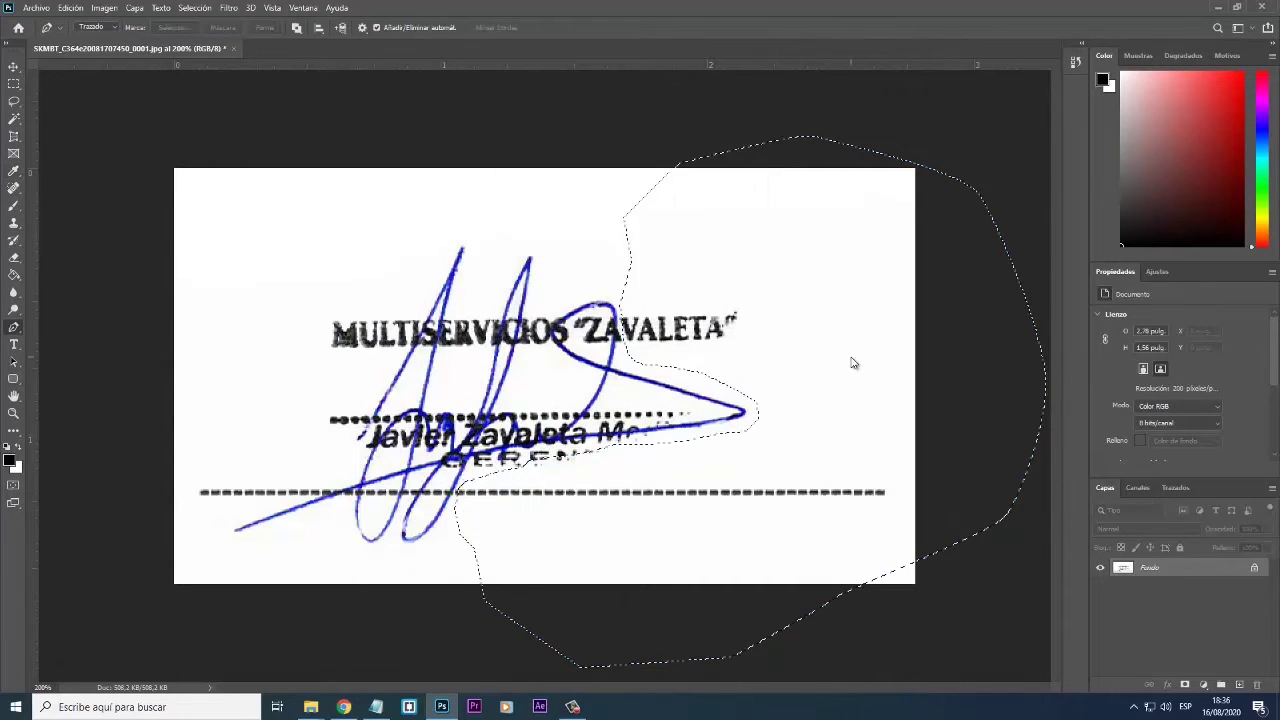
- Fill the selected area right of the signature with solid white at 100% opacity and deselect
key(shift+F5)
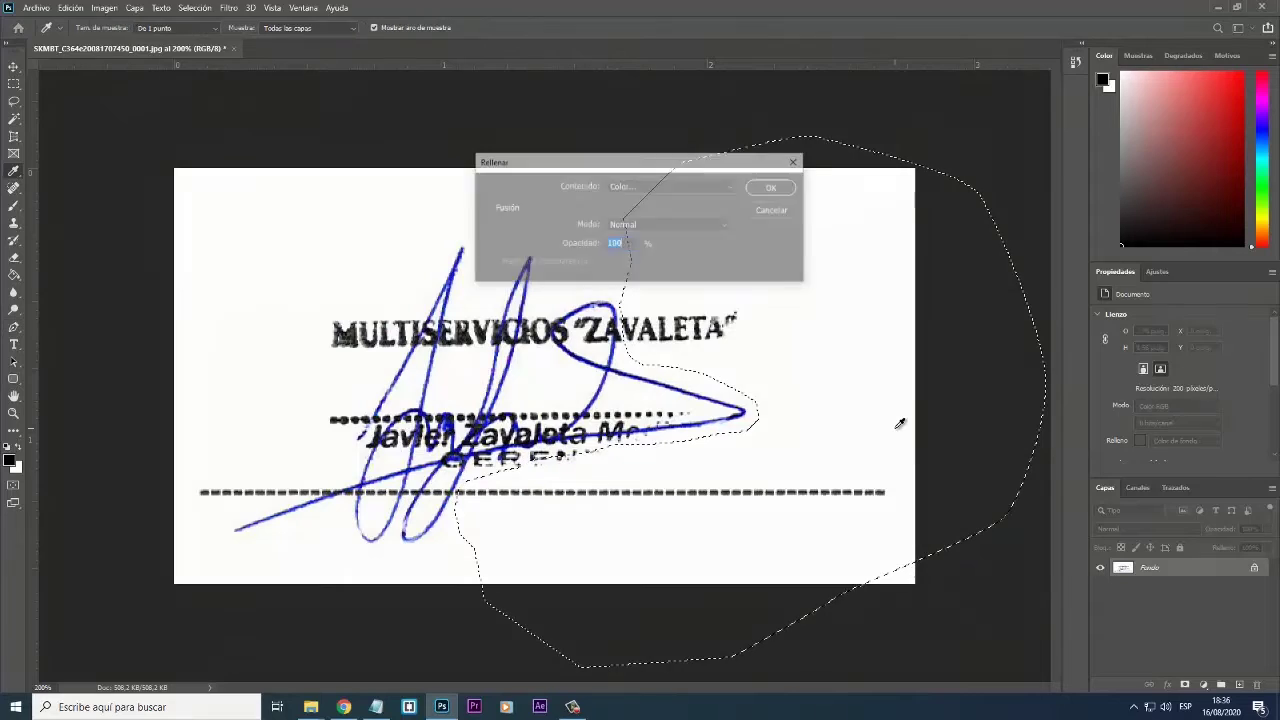
click(670, 187)
click(622, 222)
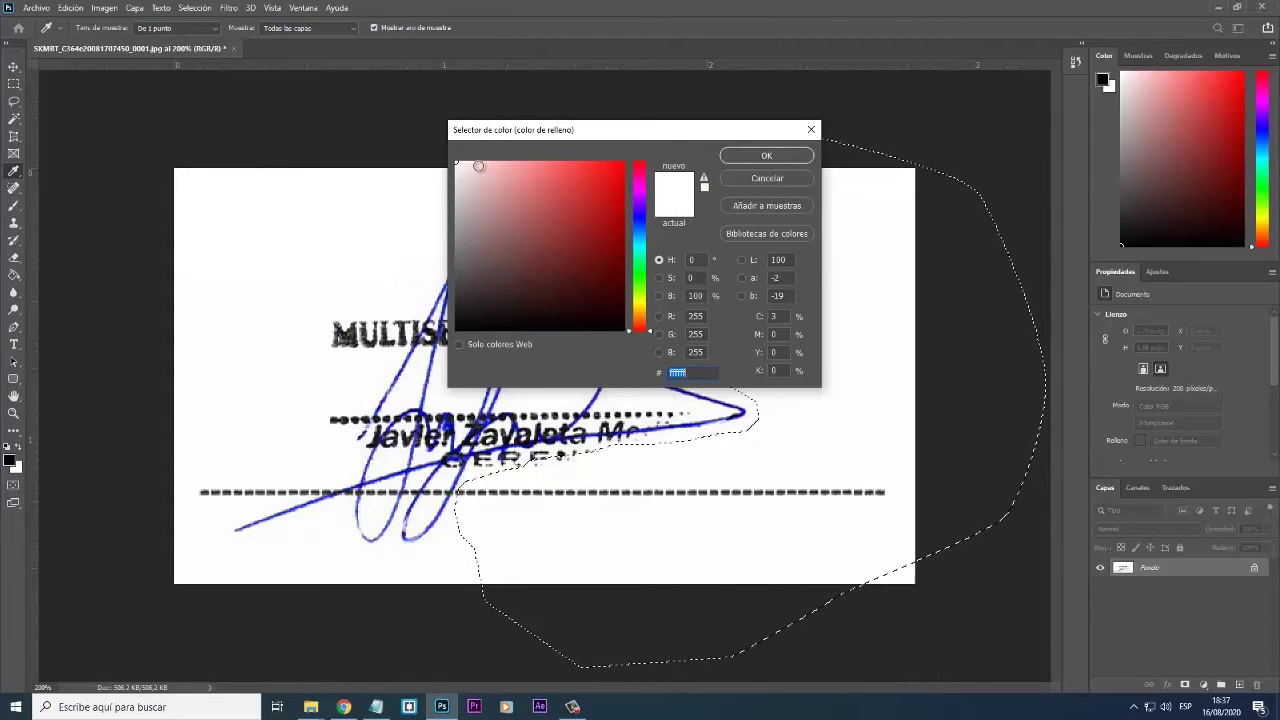
click(759, 156)
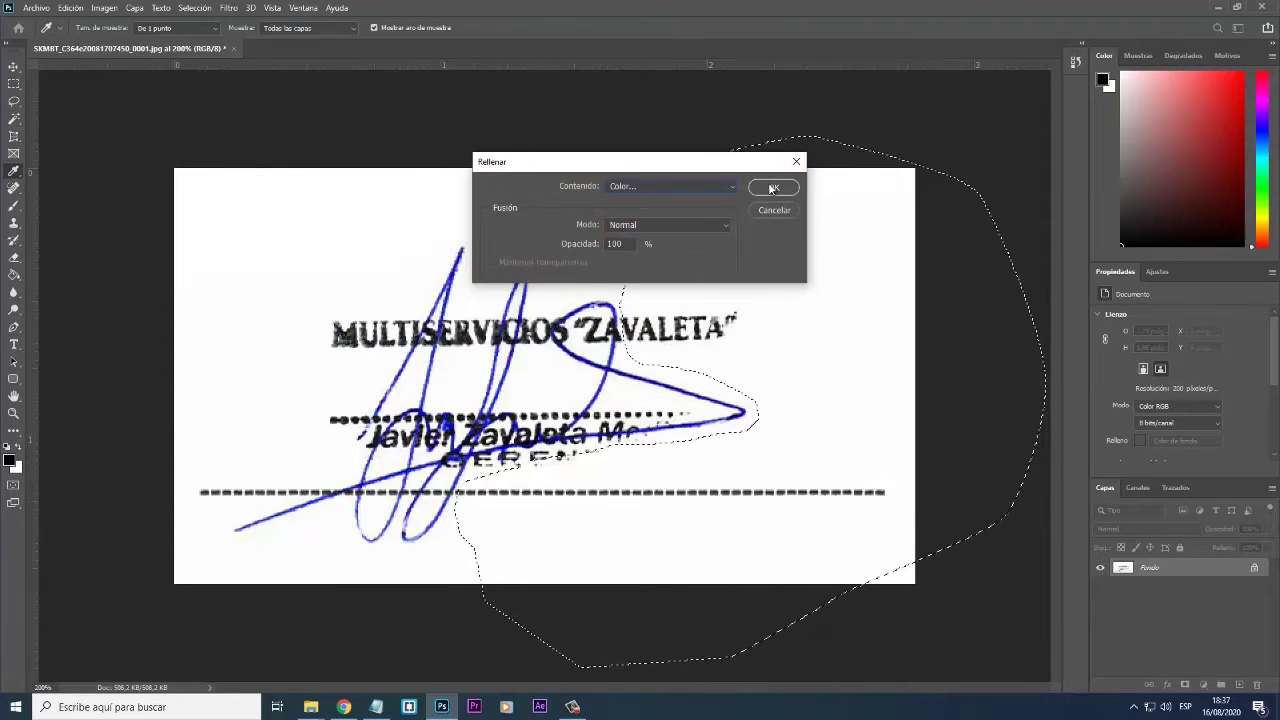
click(767, 187)
key(p)
key(ctrl+d)
- Trace a closed Pen path along the signature's left contour, enclosing the stray text and dotted line there, and make it a selection
click(199, 521)
mouse_move(248, 510)
mouse_down()
mouse_move(322, 493)
mouse_move(388, 364)
mouse_move(412, 350)
mouse_move(422, 290)
mouse_move(332, 286)
mouse_move(254, 304)
mouse_up()
drag(185, 352, 199, 519)
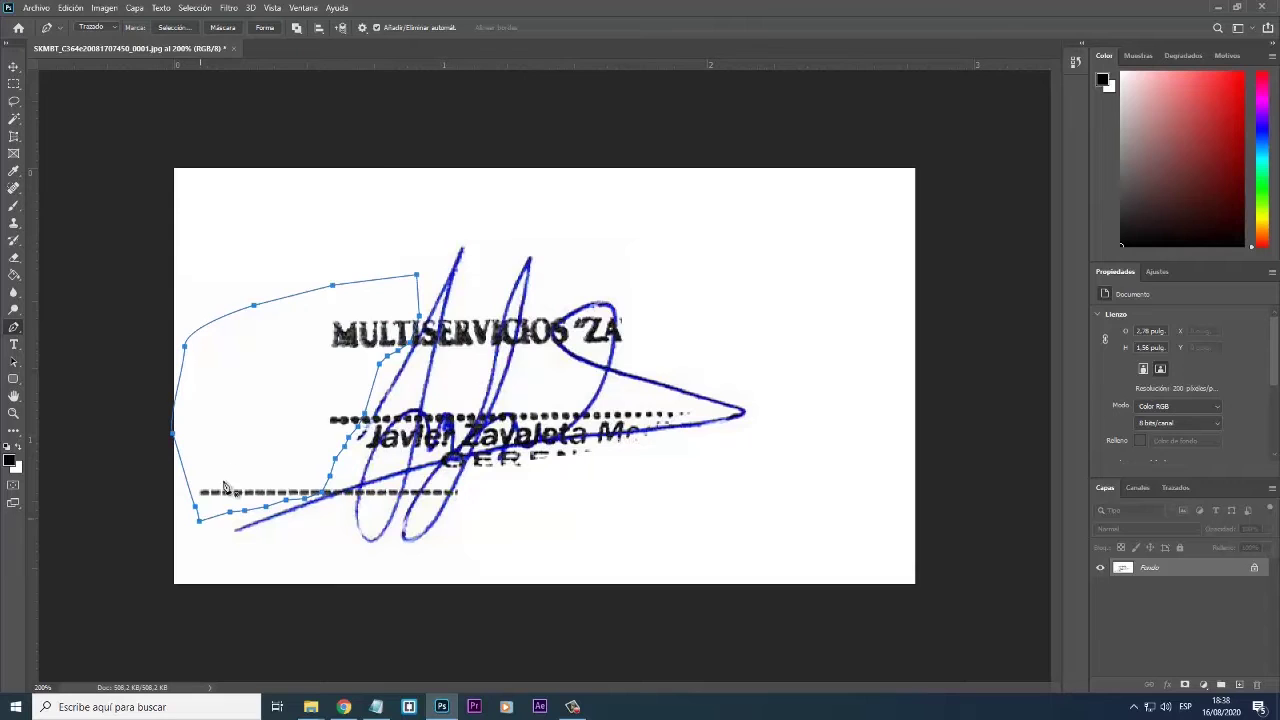
right_click(248, 434)
click(330, 186)
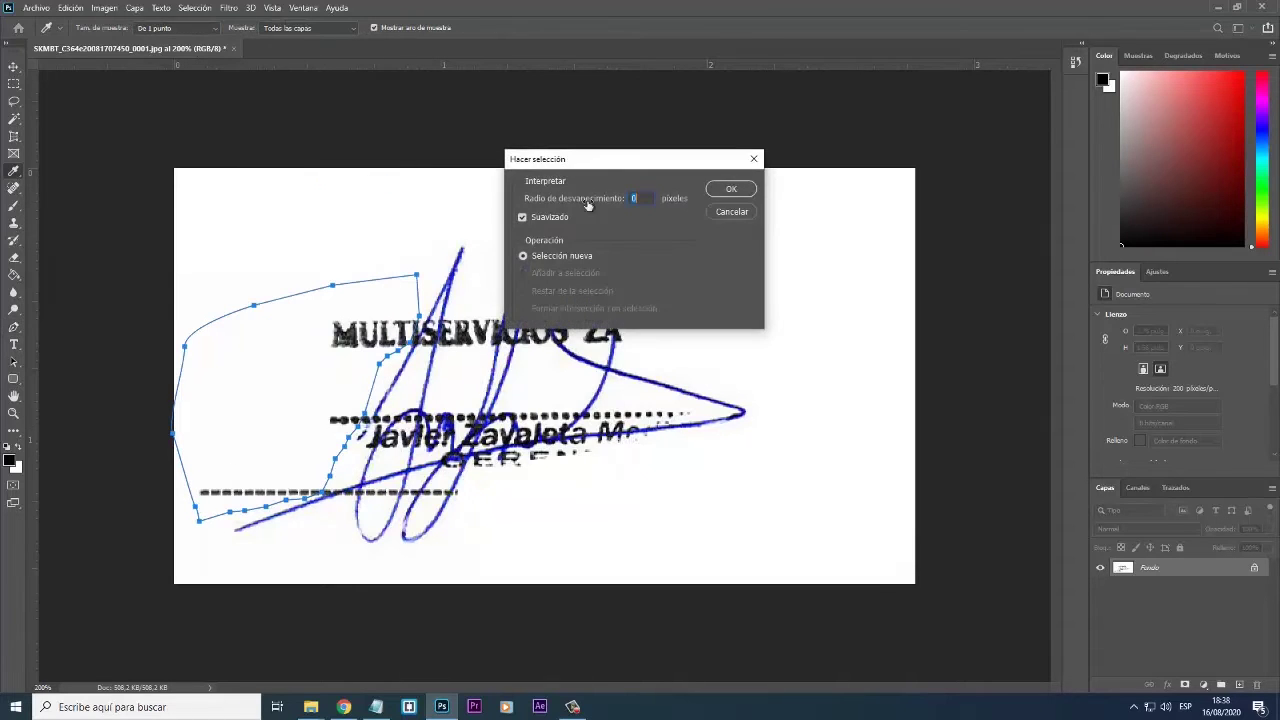
click(729, 190)
- Fill the selected area left of the signature with white and deselect
key(shift+F5)
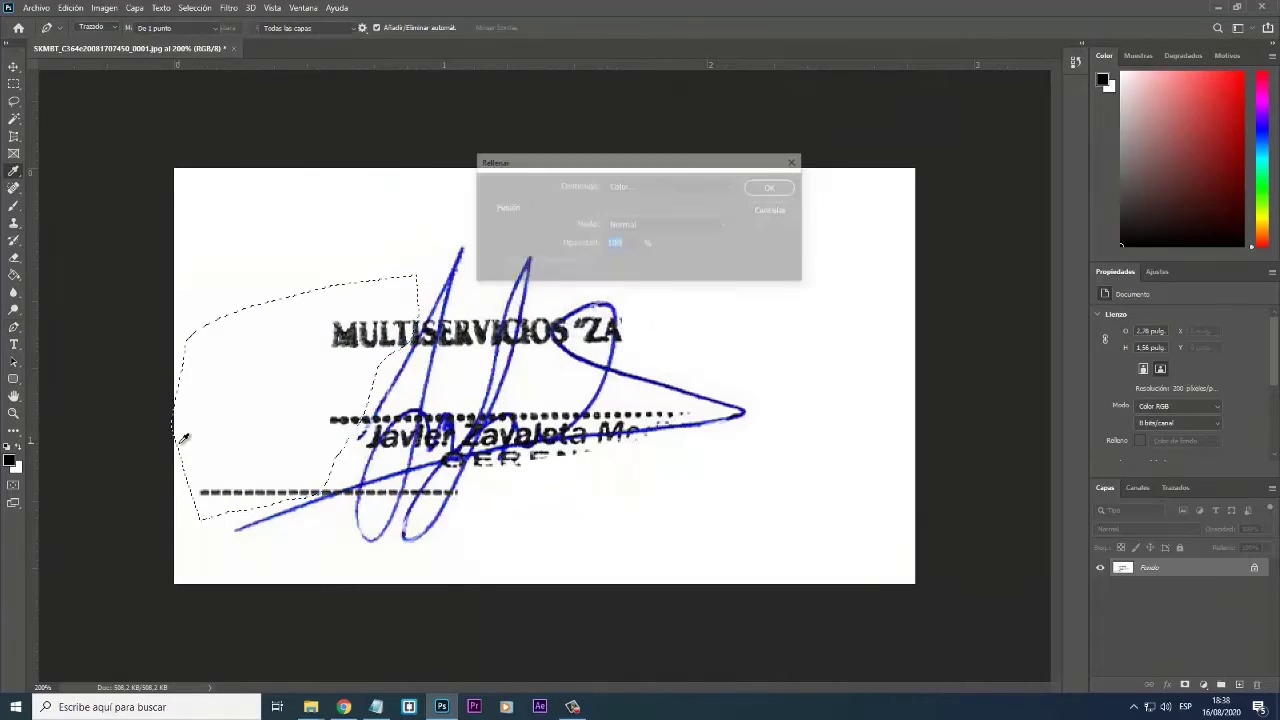
click(773, 187)
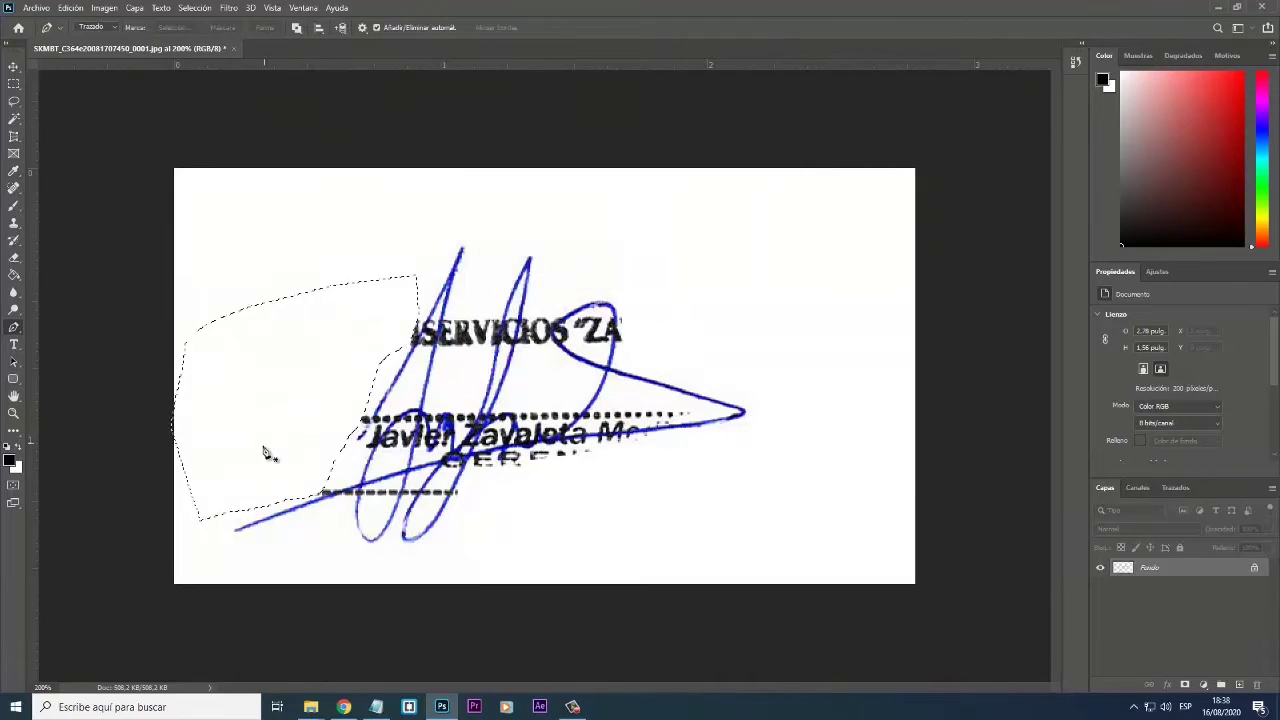
key(ctrl+d)
click(13, 66)
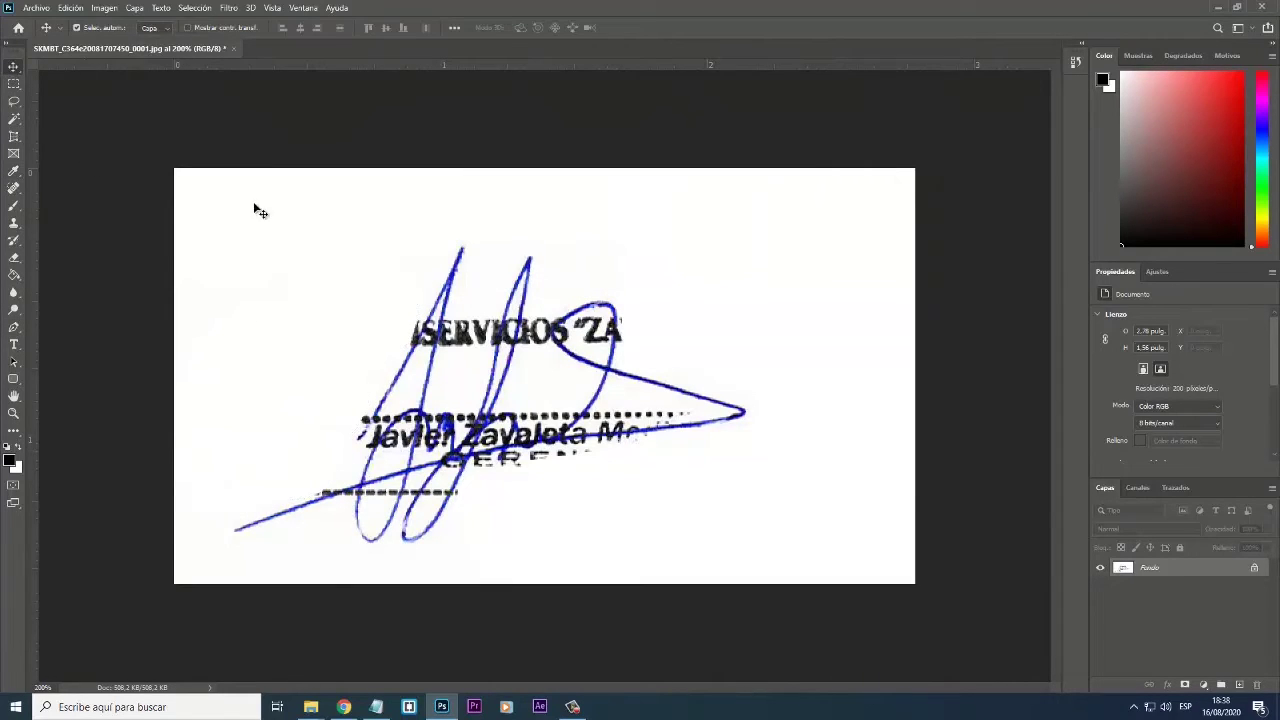
- Crop all four sides of the image closely around the signature with the regular Crop tool
click(13, 136)
click(110, 136)
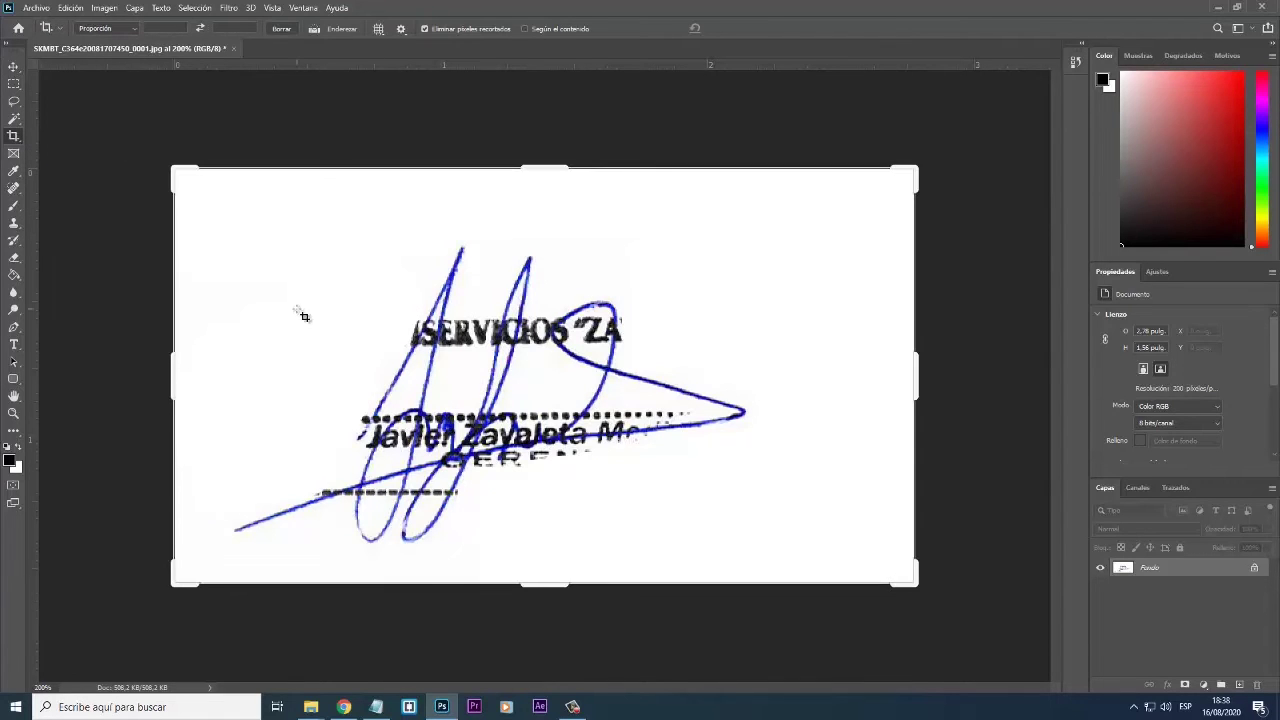
drag(184, 374, 193, 371)
mouse_move(891, 360)
mouse_down()
mouse_move(822, 352)
mouse_move(808, 363)
mouse_up()
drag(560, 166, 557, 199)
drag(551, 555, 545, 535)
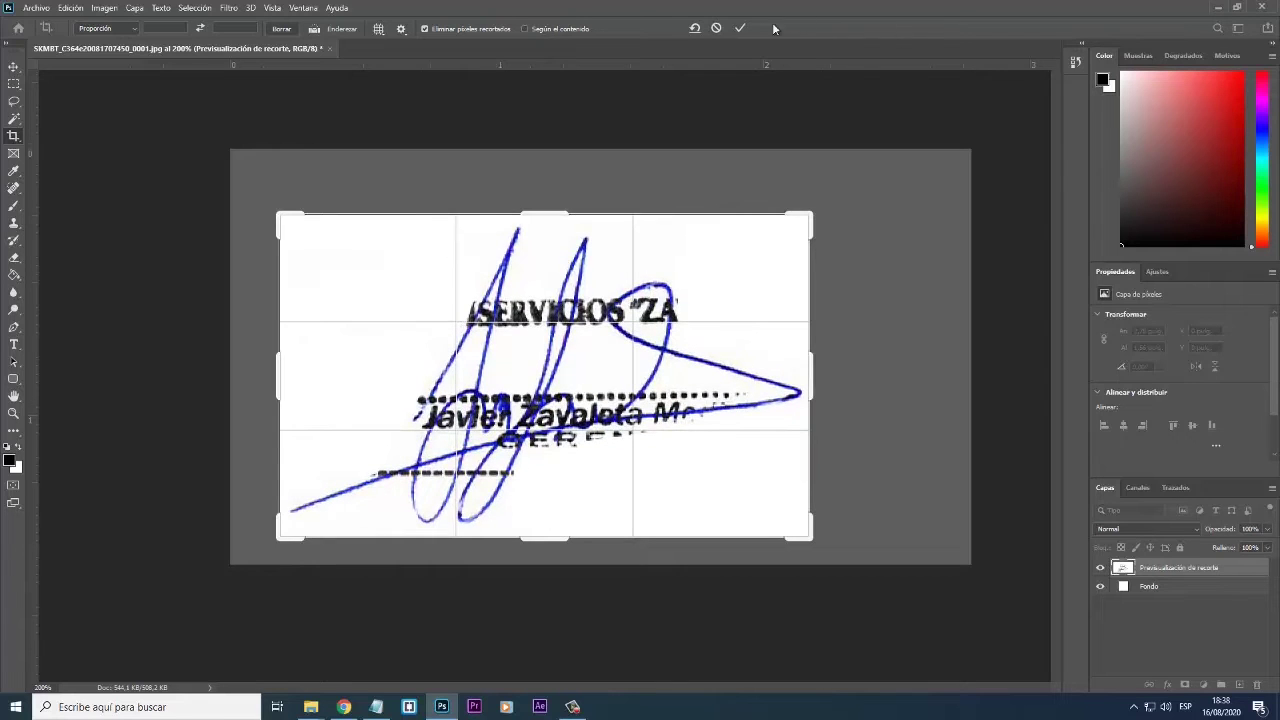
click(739, 29)
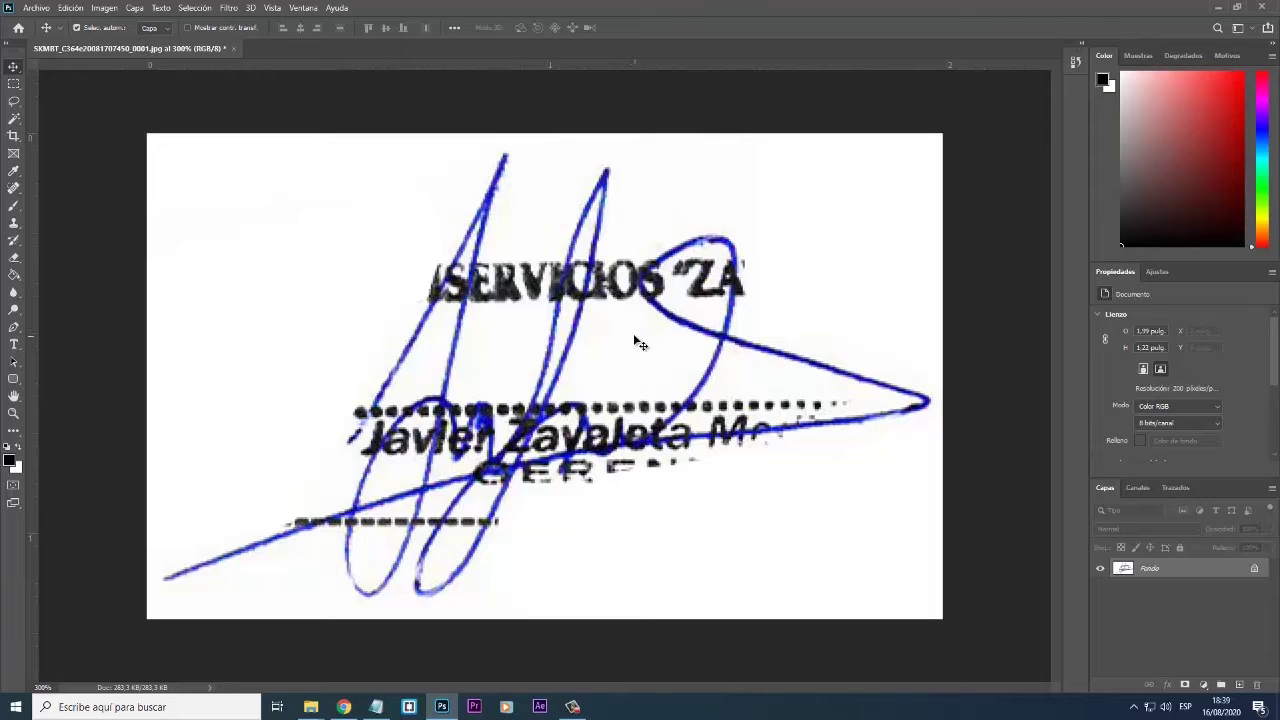
- Set up the Clone Stamp tool with a brush size of 8 px for retouching the signature
click(14, 226)
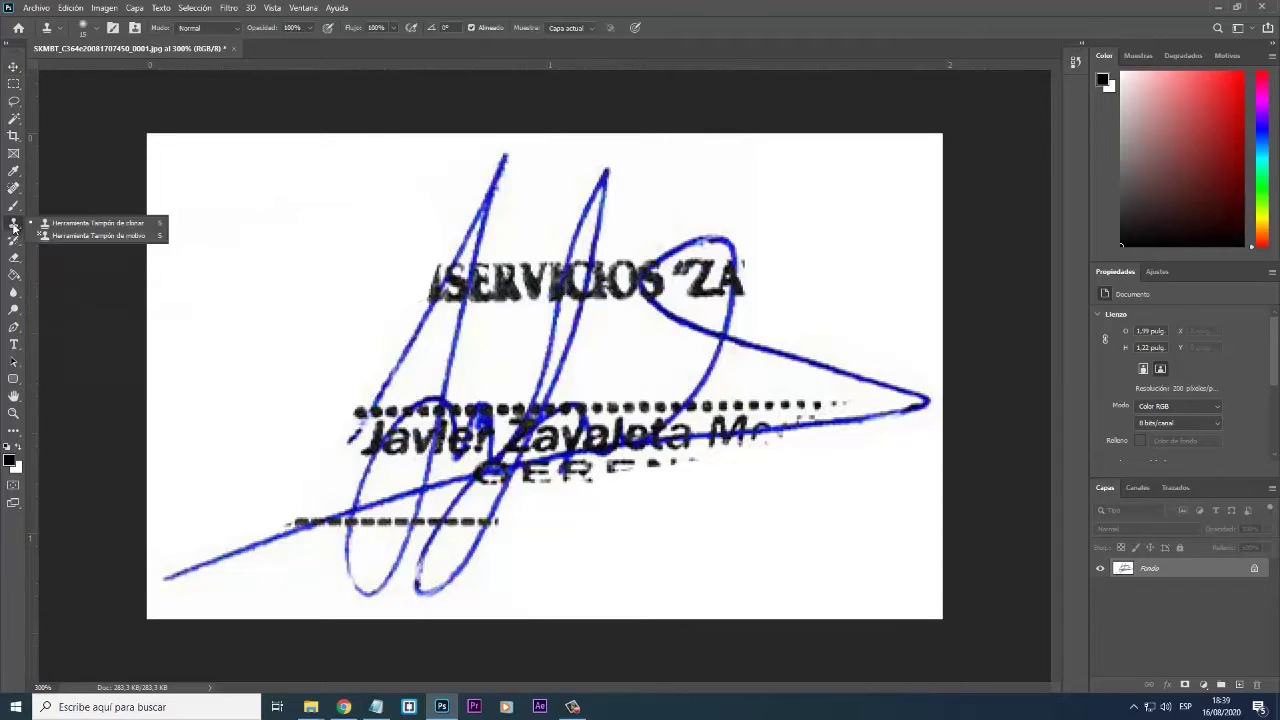
click(128, 224)
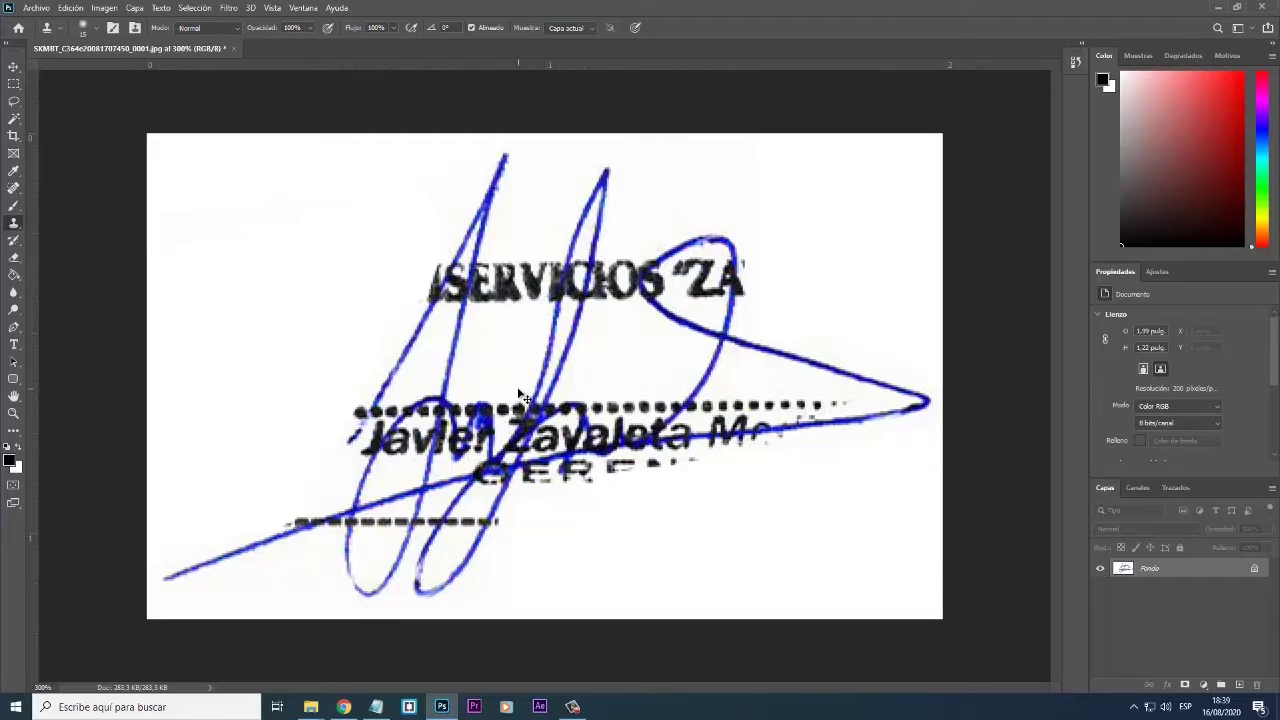
key(ctrl+plus)
key(ctrl+plus)
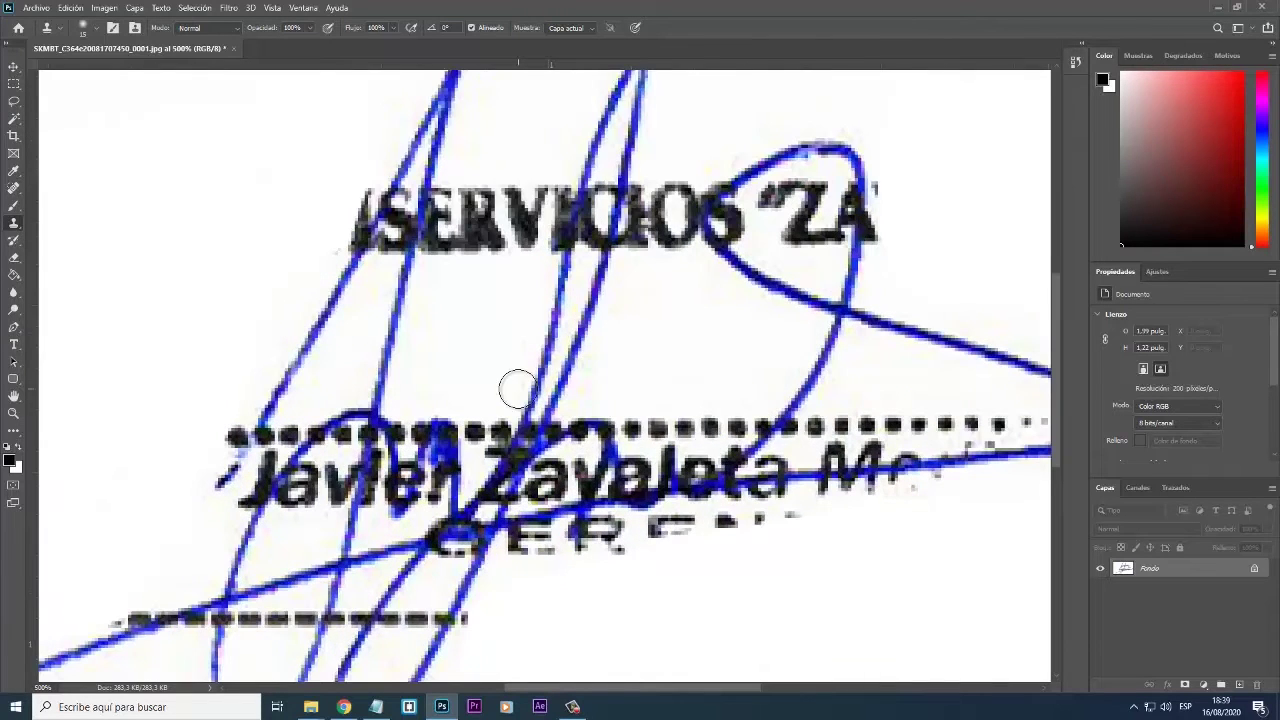
right_click(482, 312)
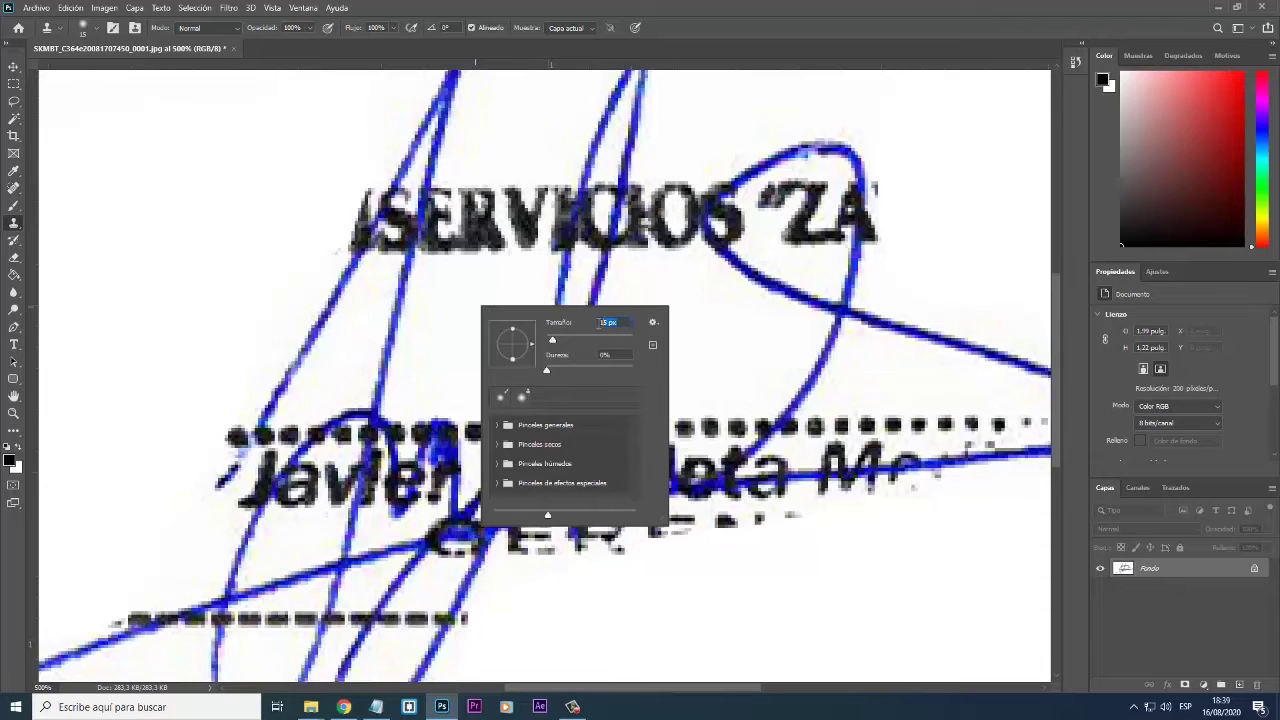
text(8)
key(Return)
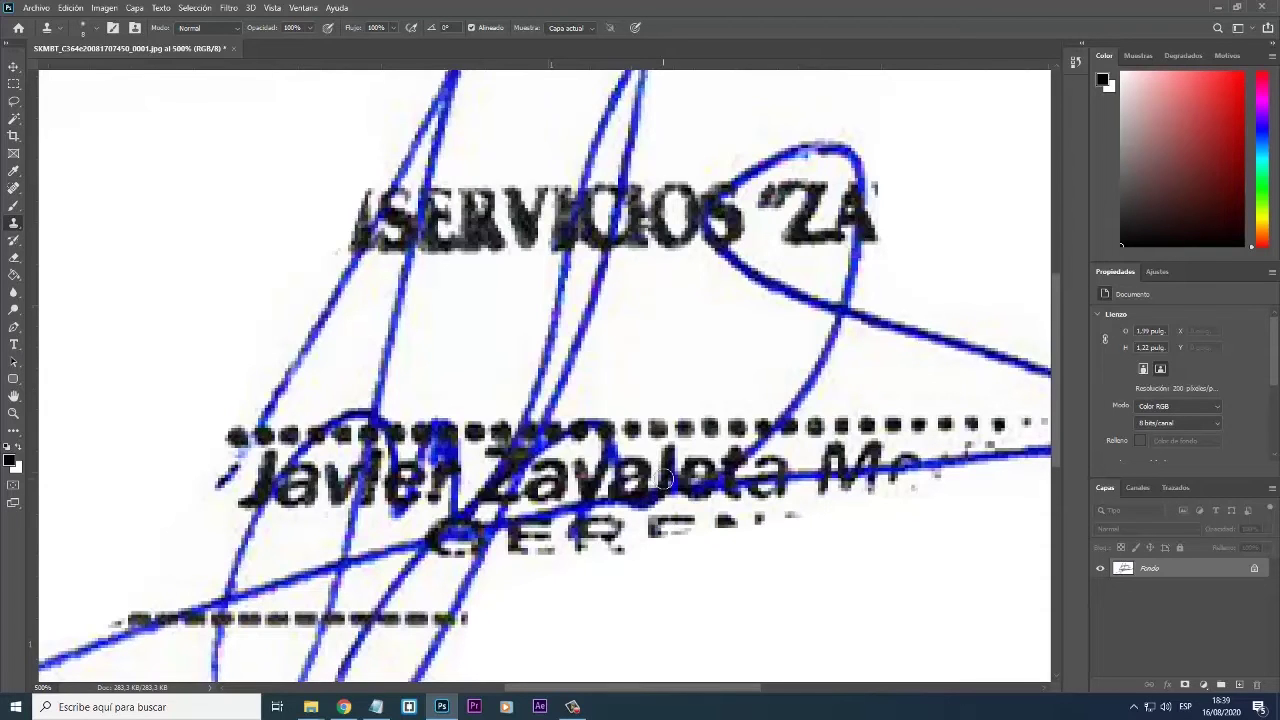
- Clone white background over the stamp letters "ERV" in the gap between the signature's two tall loops
scroll(486, 346, left, 2)
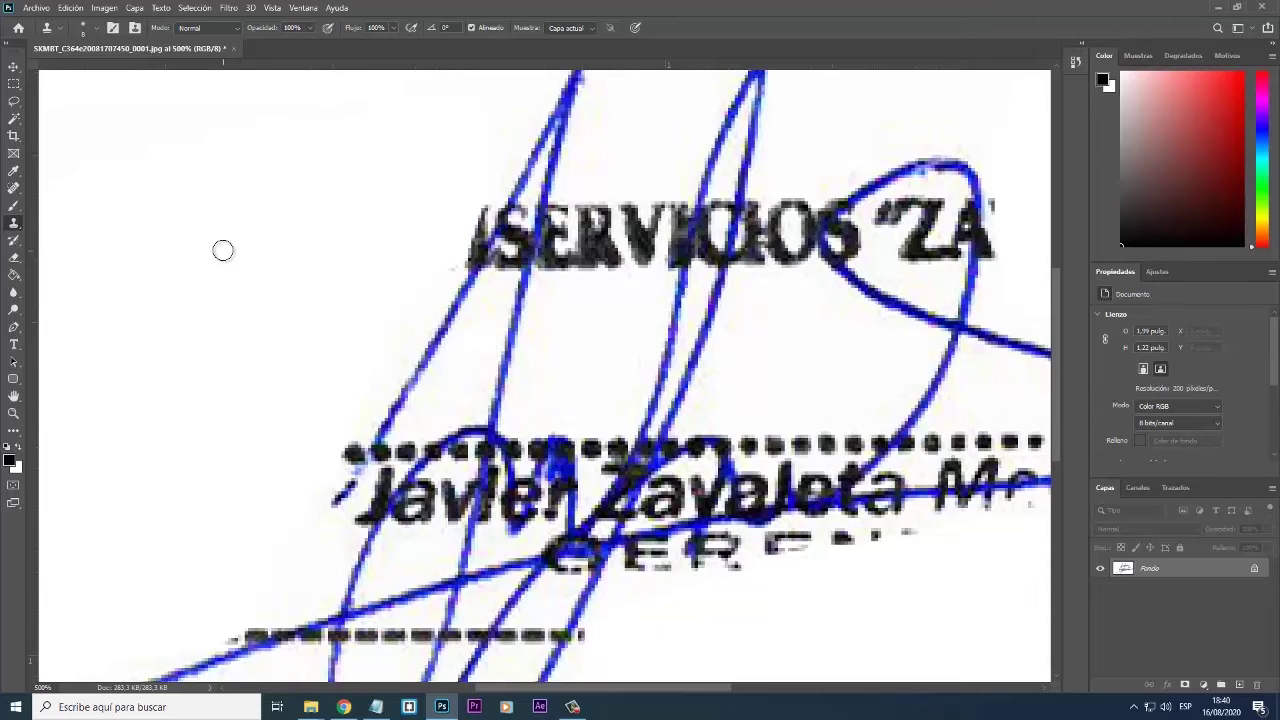
mouse_move(221, 222)
mouse_down()
mouse_move(269, 274)
mouse_move(246, 231)
mouse_up()
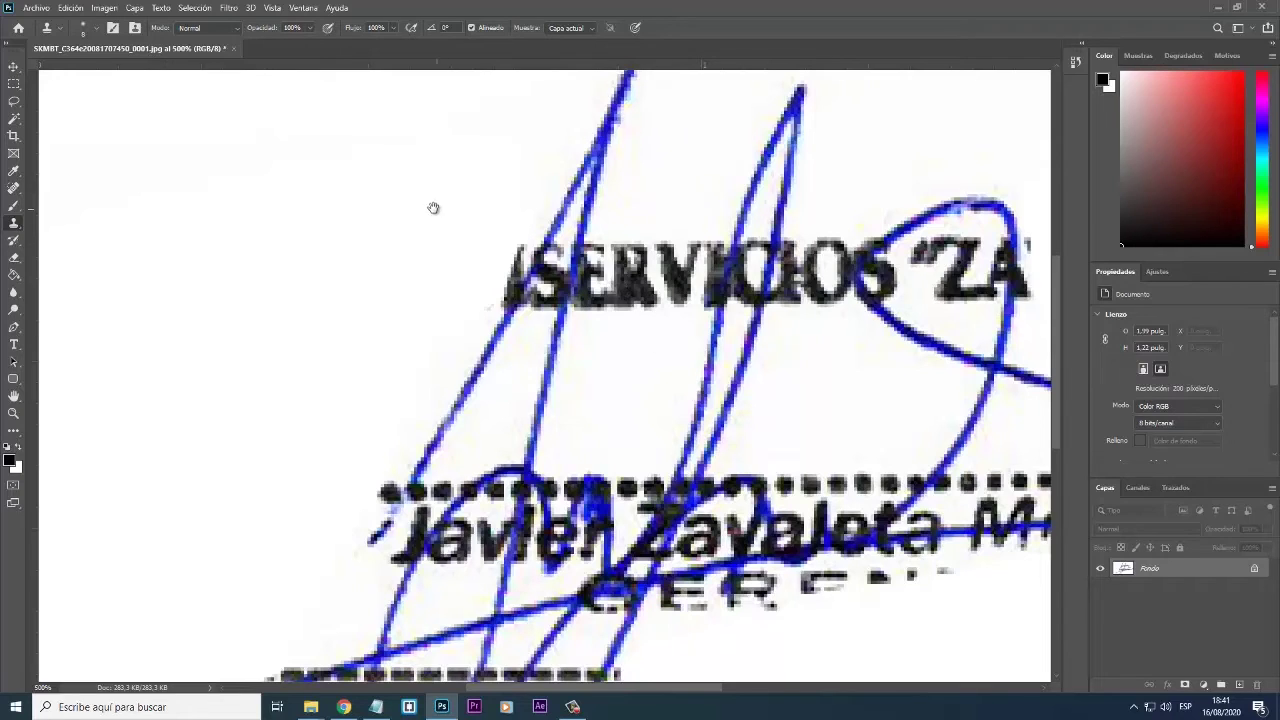
drag(434, 209, 384, 225)
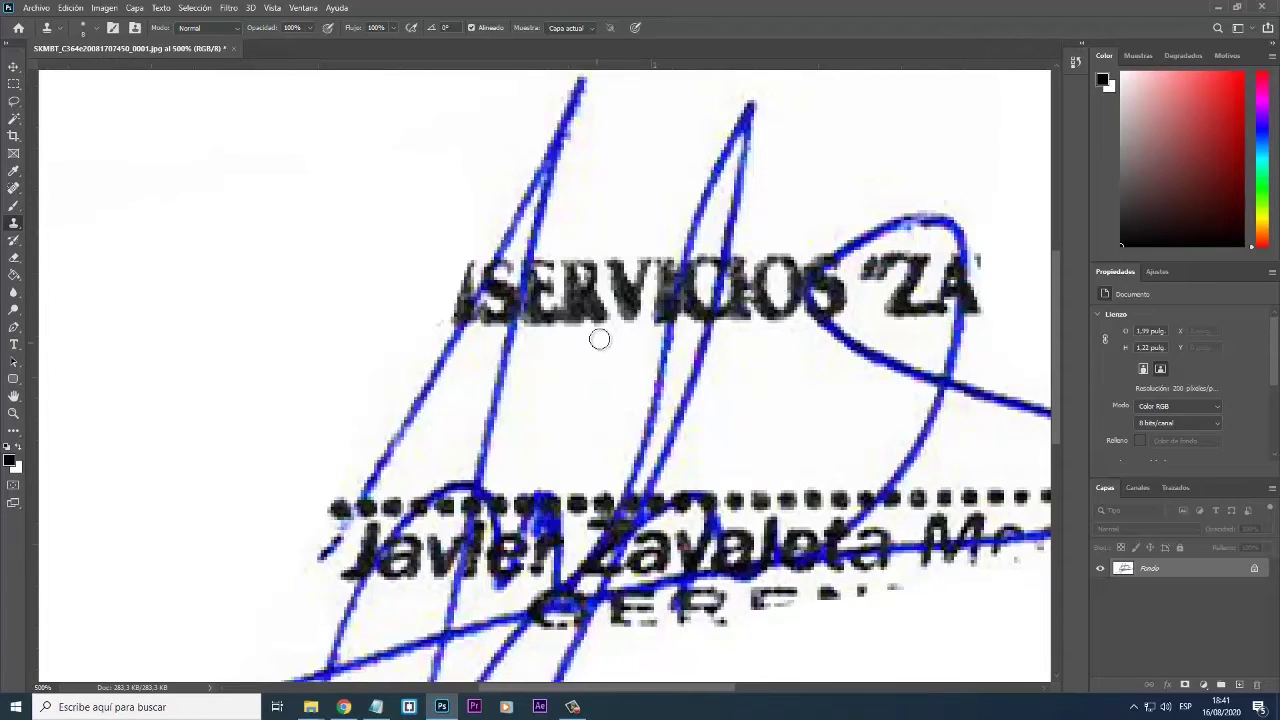
mouse_move(604, 308)
mouse_down()
mouse_move(628, 261)
mouse_move(615, 313)
mouse_move(625, 263)
mouse_move(627, 311)
mouse_move(647, 257)
mouse_move(635, 303)
mouse_move(663, 253)
mouse_move(648, 329)
mouse_move(662, 260)
mouse_move(630, 308)
mouse_move(614, 253)
mouse_move(607, 295)
mouse_move(569, 331)
mouse_move(598, 326)
mouse_move(591, 293)
mouse_move(567, 288)
mouse_move(546, 298)
mouse_move(544, 319)
mouse_move(566, 273)
mouse_move(555, 256)
mouse_move(531, 326)
mouse_move(546, 271)
mouse_up()
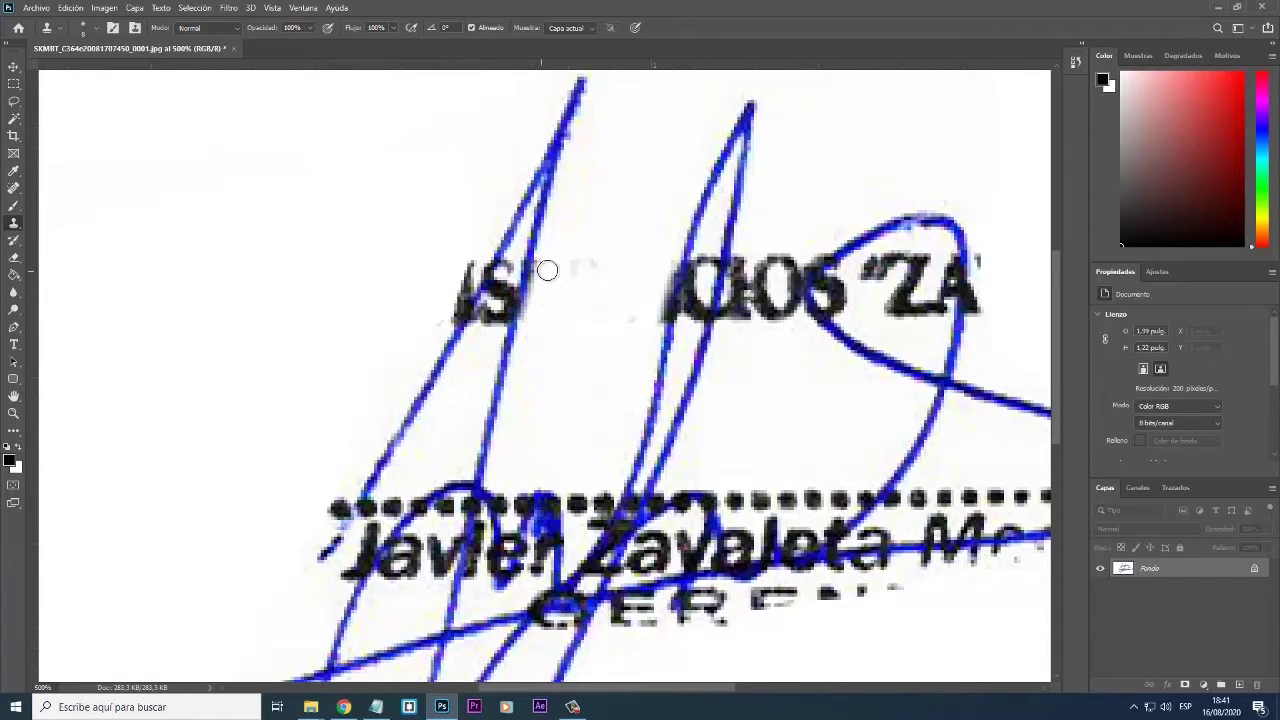
- Reduce the Clone Stamp brush to 3 px and clone away the letter "S" between the two strokes of the leftmost tall loop
right_click(504, 296)
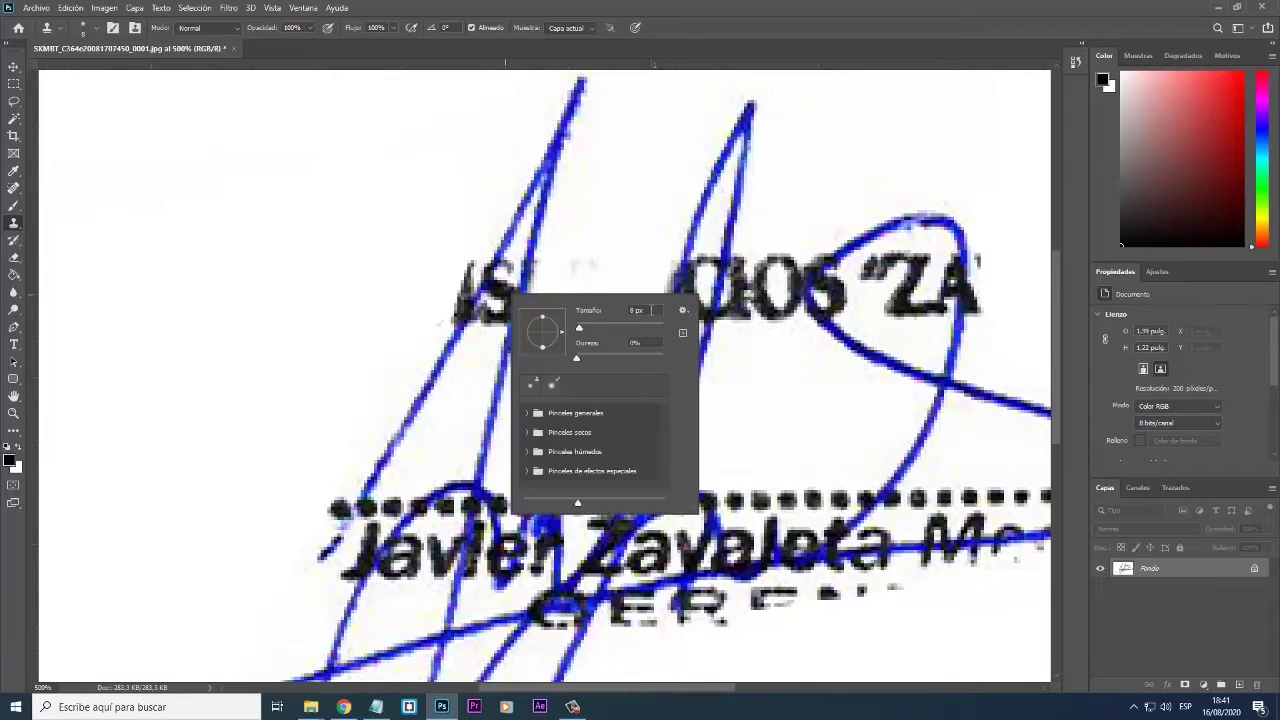
text(3)
key(Return)
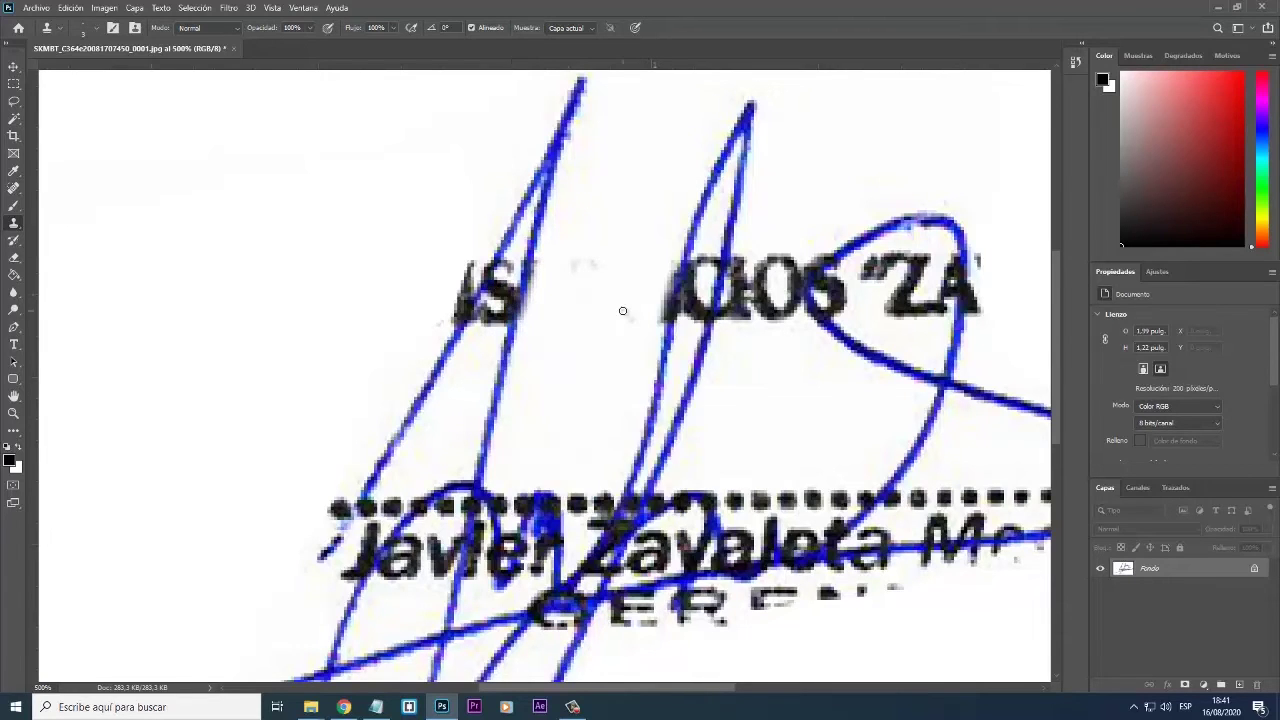
drag(506, 309, 501, 323)
mouse_move(490, 316)
mouse_down()
mouse_move(508, 272)
mouse_move(505, 310)
mouse_move(413, 223)
mouse_move(478, 268)
mouse_move(466, 328)
mouse_up()
scroll(424, 252, down, 2)
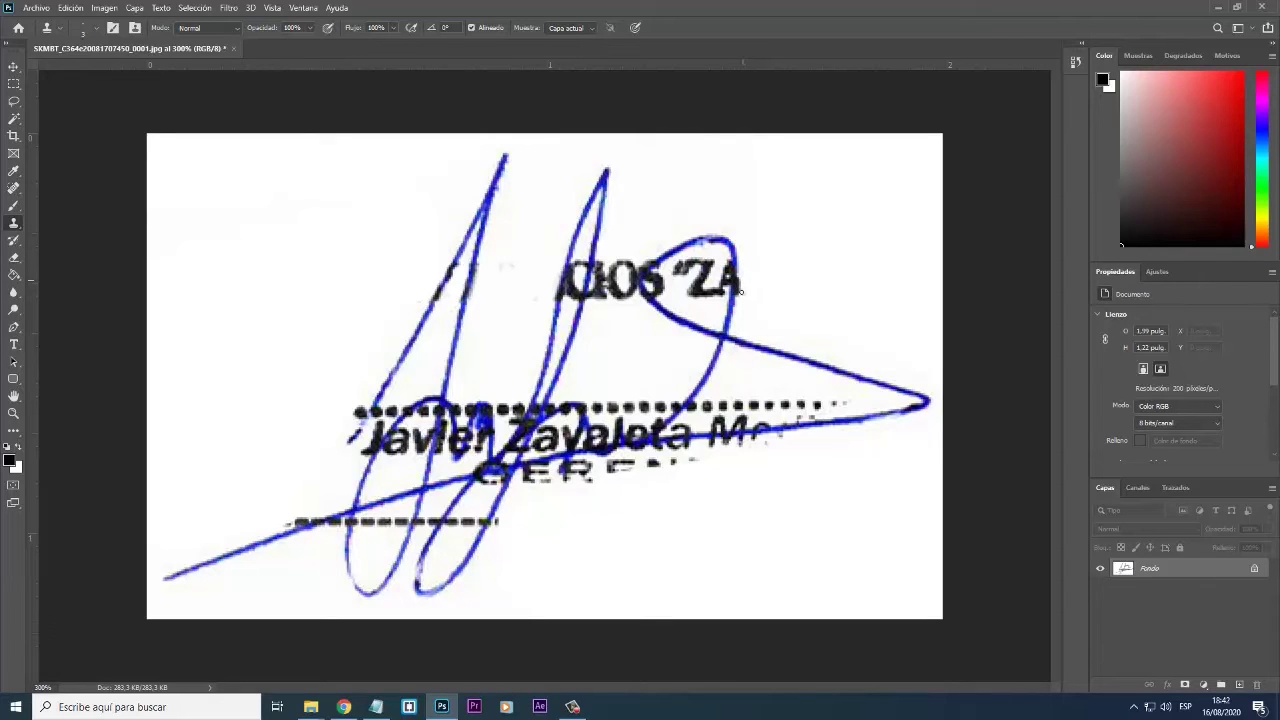
- Clone white over the letters "ZA" inside the signature's right loop, and set the brush size to 10 px
mouse_move(706, 284)
mouse_down()
mouse_move(724, 284)
mouse_move(684, 292)
mouse_up()
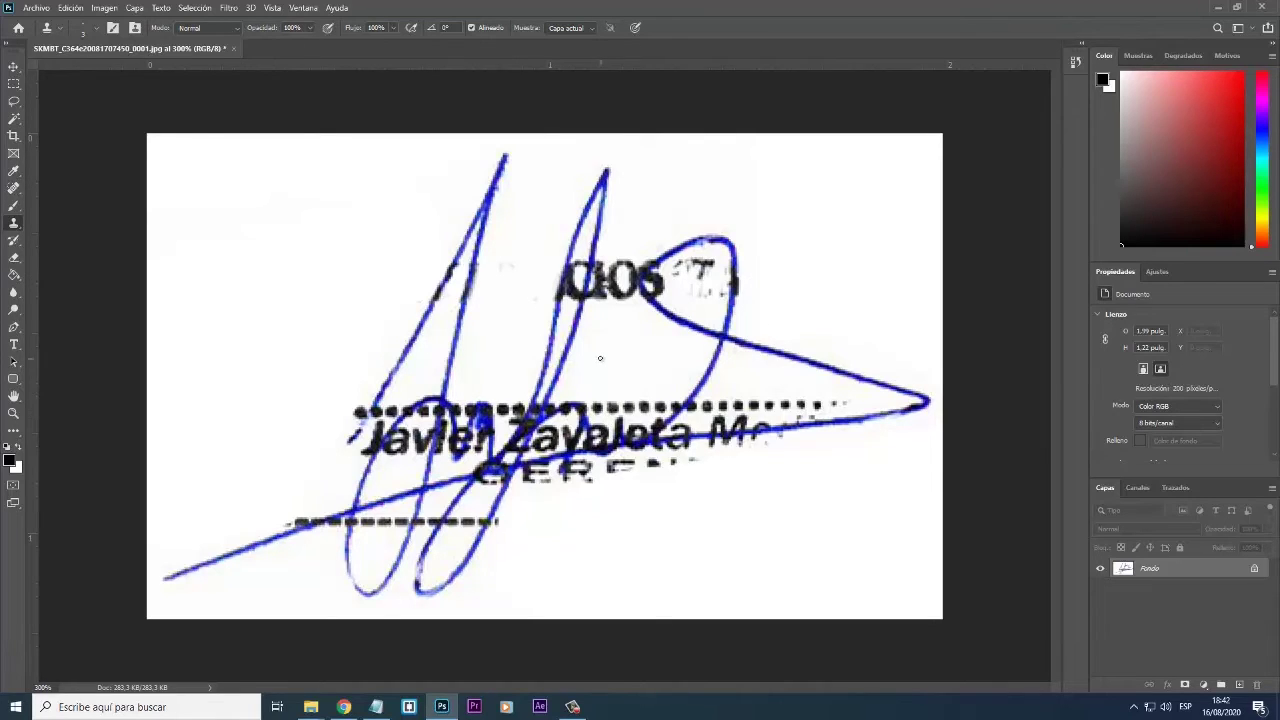
right_click(618, 393)
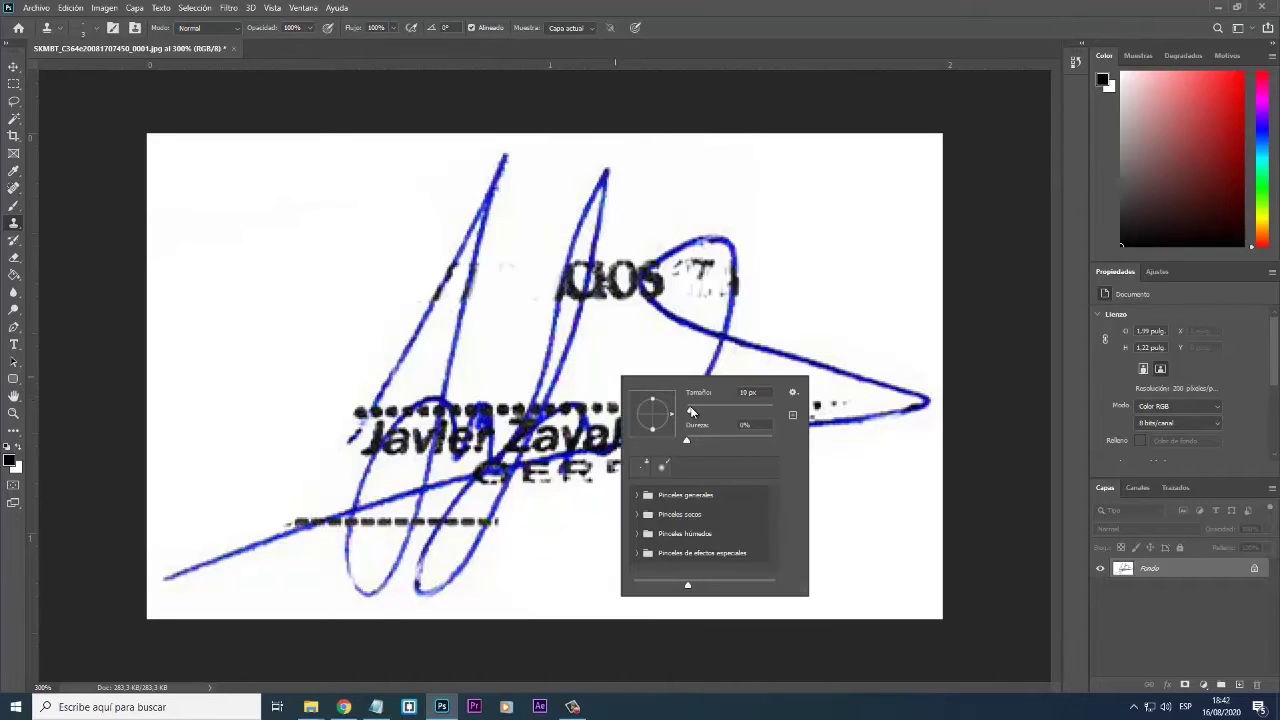
drag(690, 411, 696, 411)
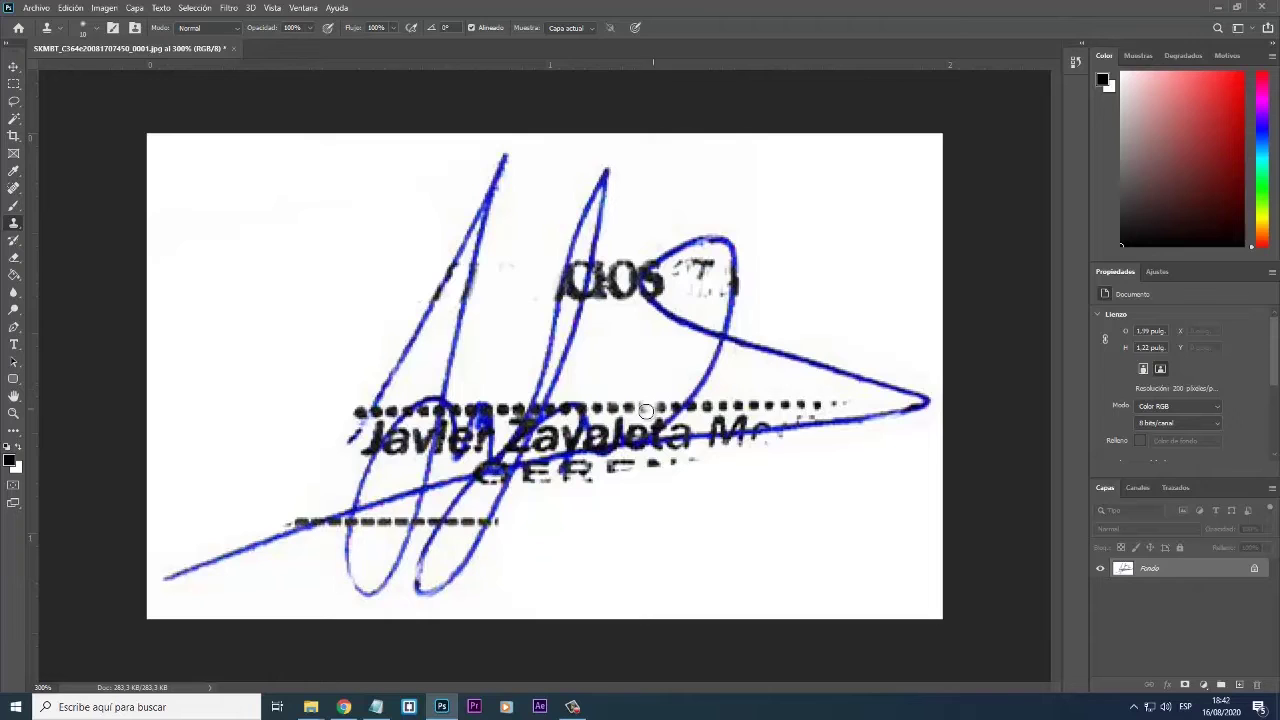
- With the Move tool active, examine the leftmost tall strokes up close for dark stamp remnants on the blue ink
key(v)
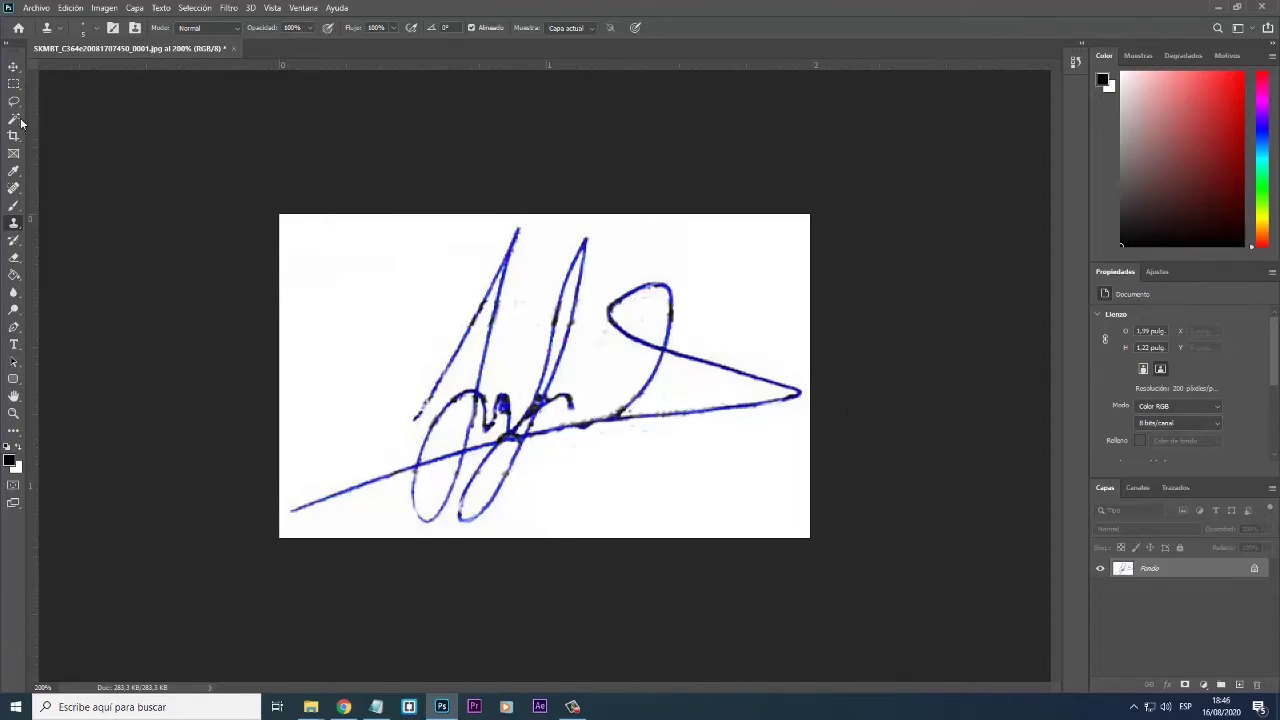
click(13, 68)
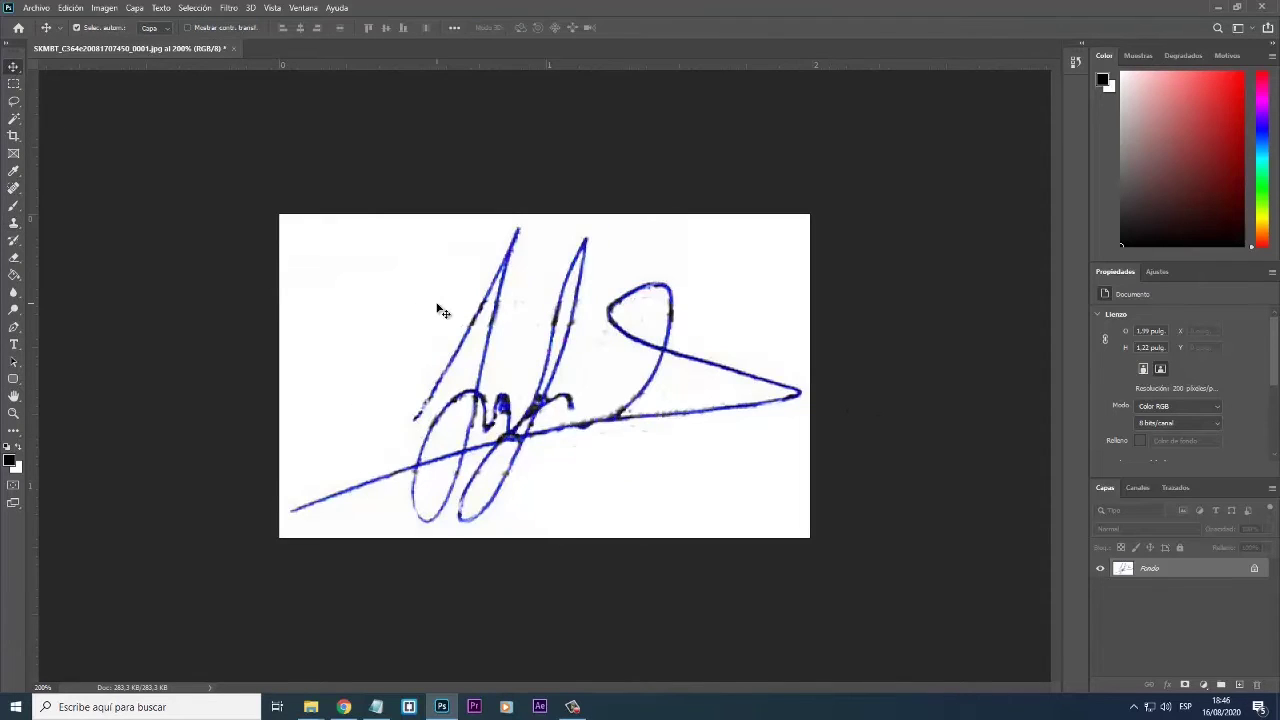
scroll(437, 310, up, 3)
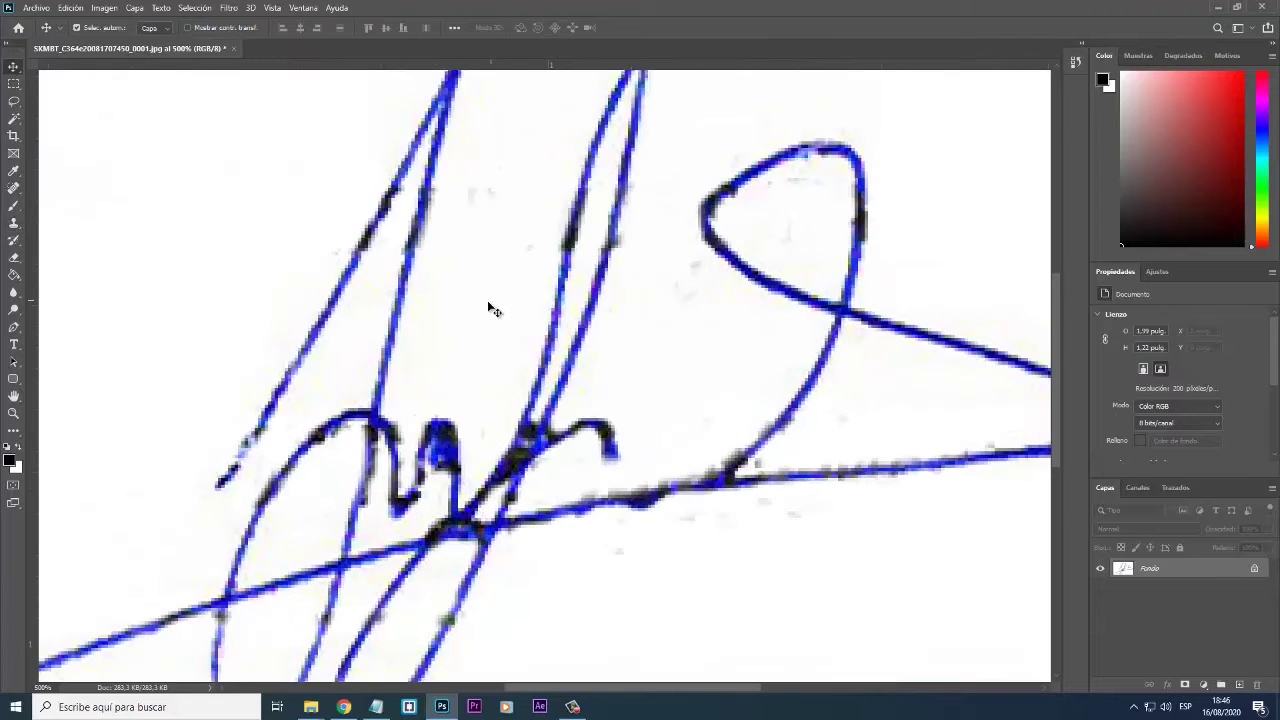
scroll(556, 293, left, 3)
scroll(540, 285, up, 2)
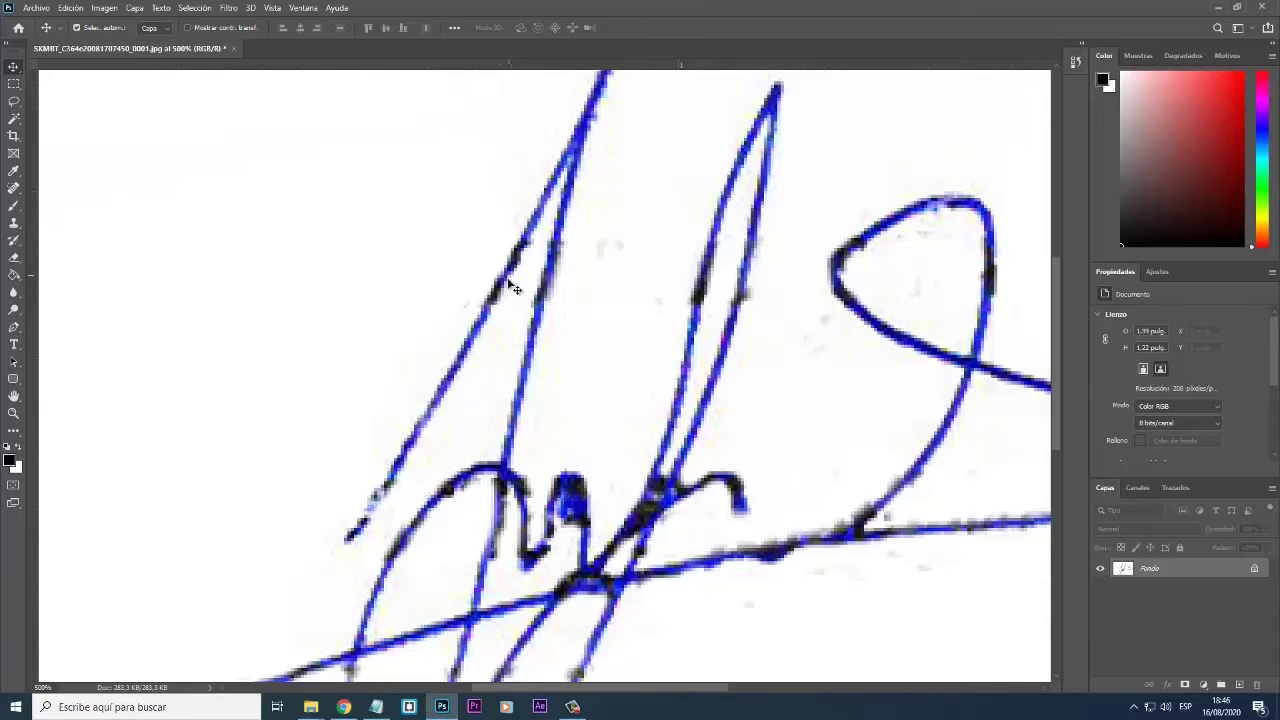
scroll(520, 275, up, 3)
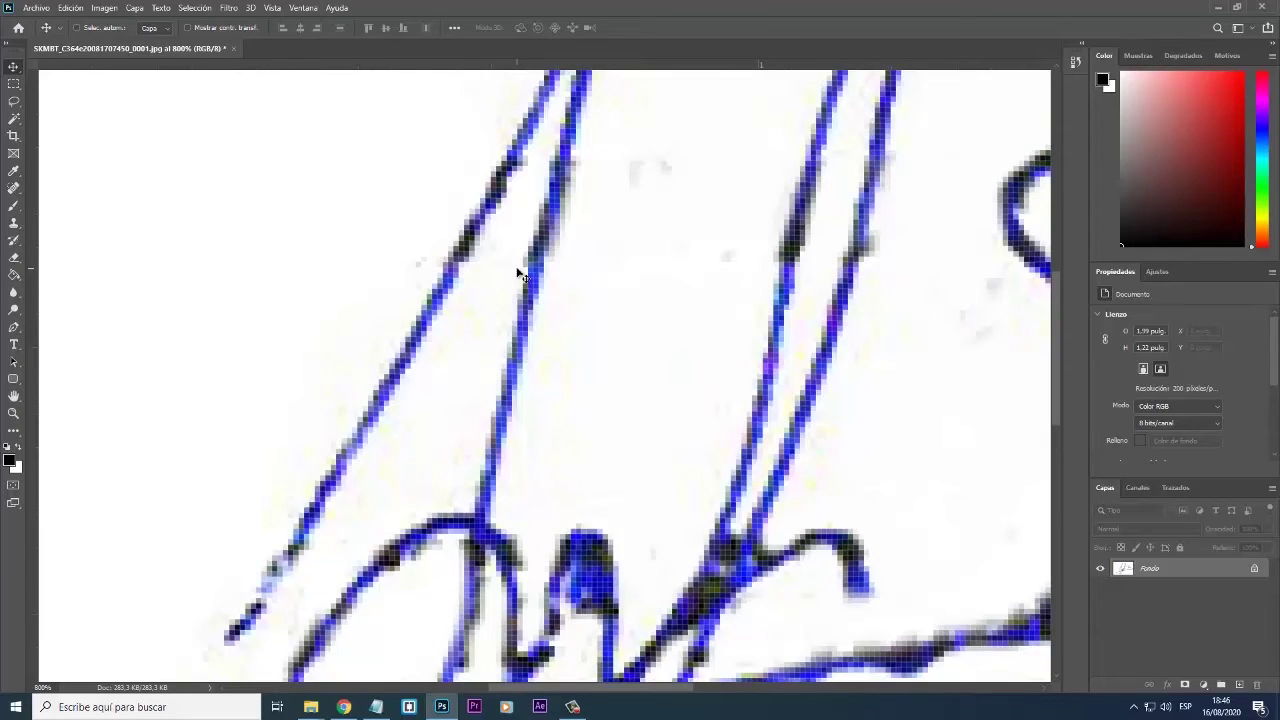
scroll(520, 275, up, 2)
drag(443, 177, 565, 400)
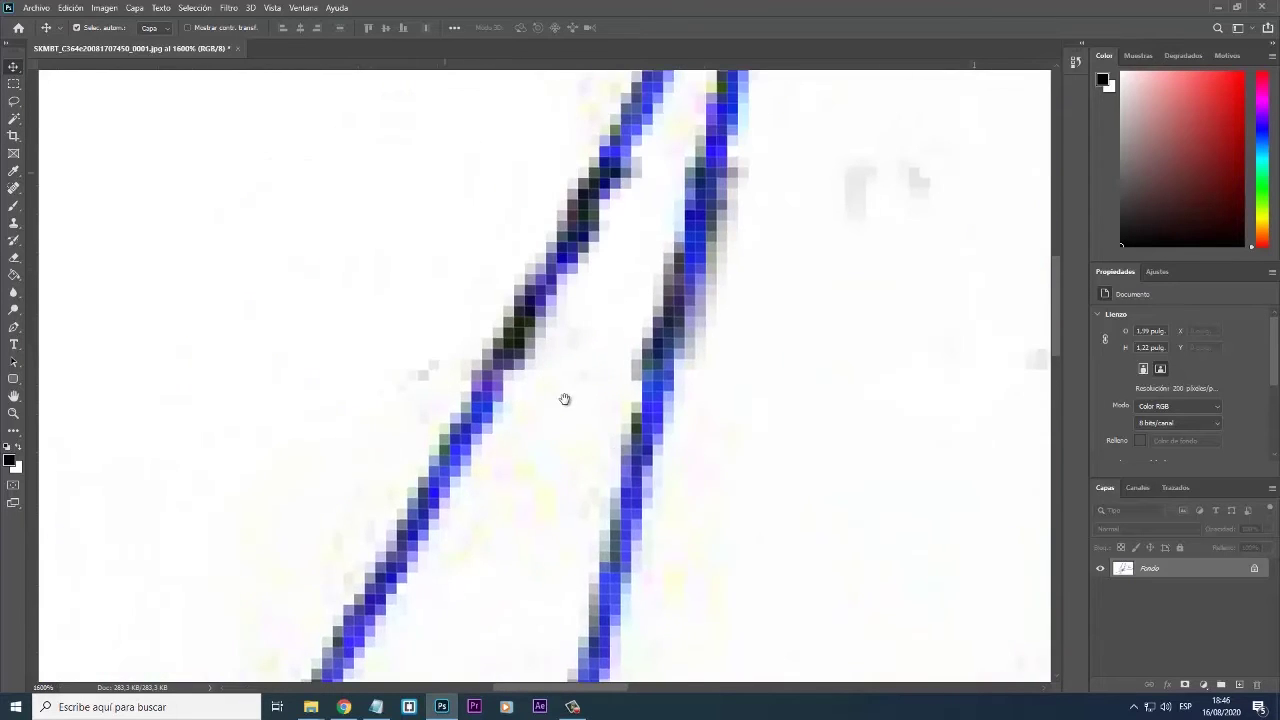
scroll(557, 351, up, 2)
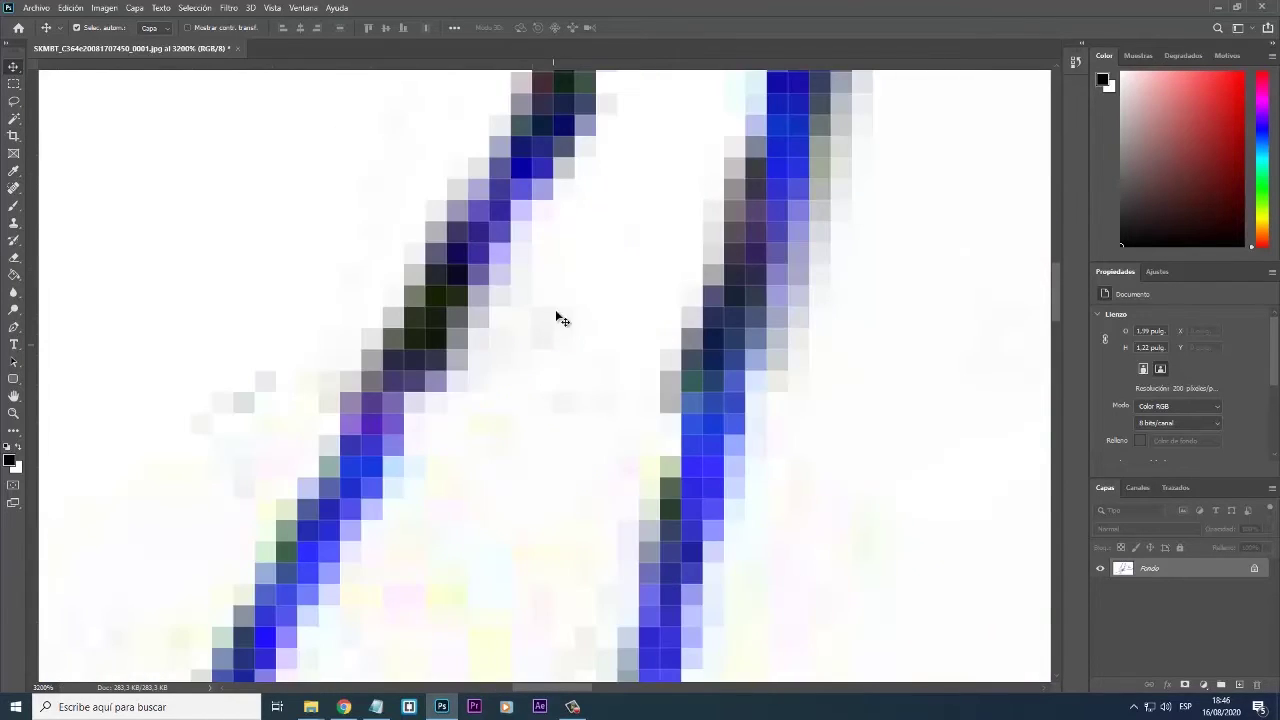
scroll(605, 360, up, 2)
scroll(605, 366, down, 2)
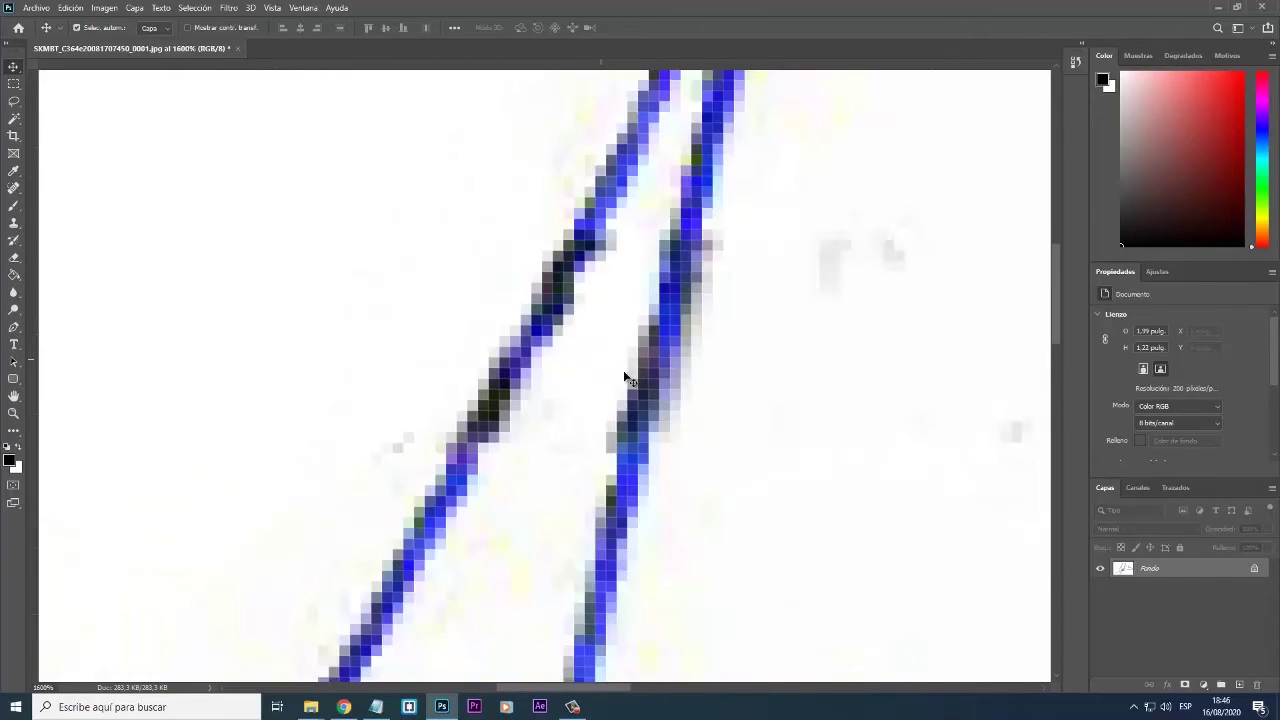
scroll(628, 371, down, 1)
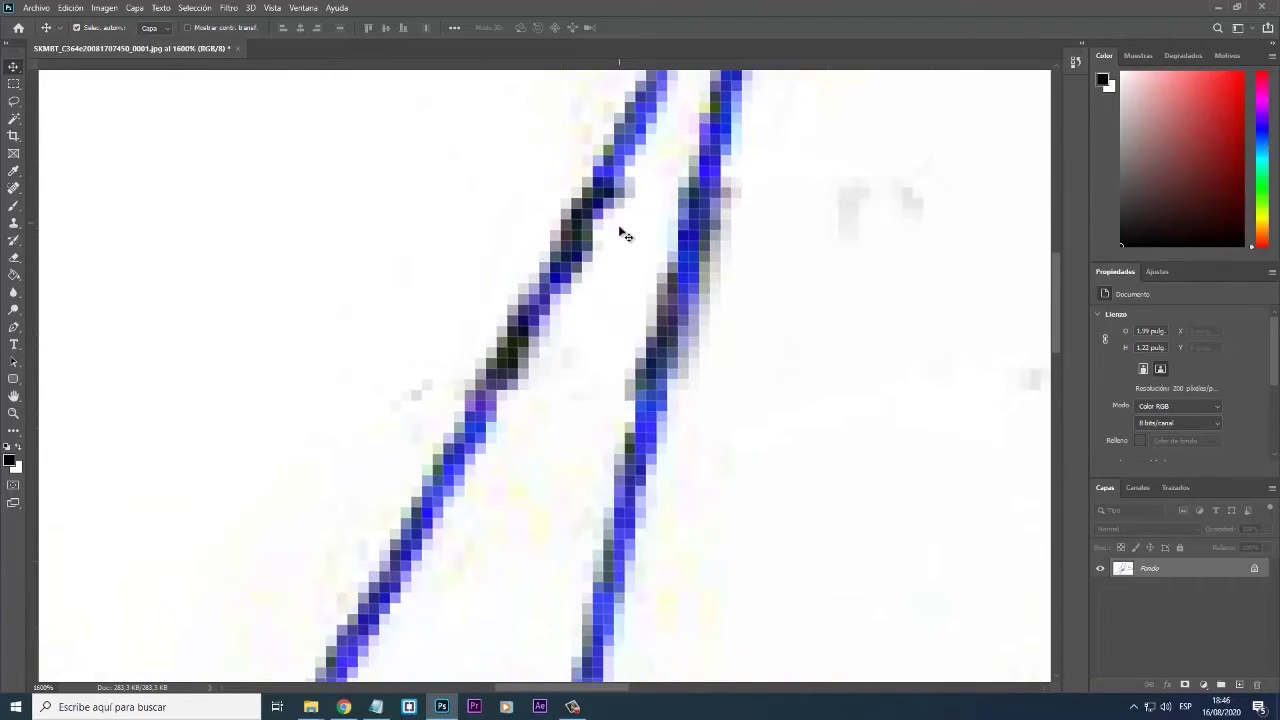
- With a 1 px Clone Stamp brush, cover the dark remnants on the leftmost slanted stroke with blue sampled from that stroke
click(14, 224)
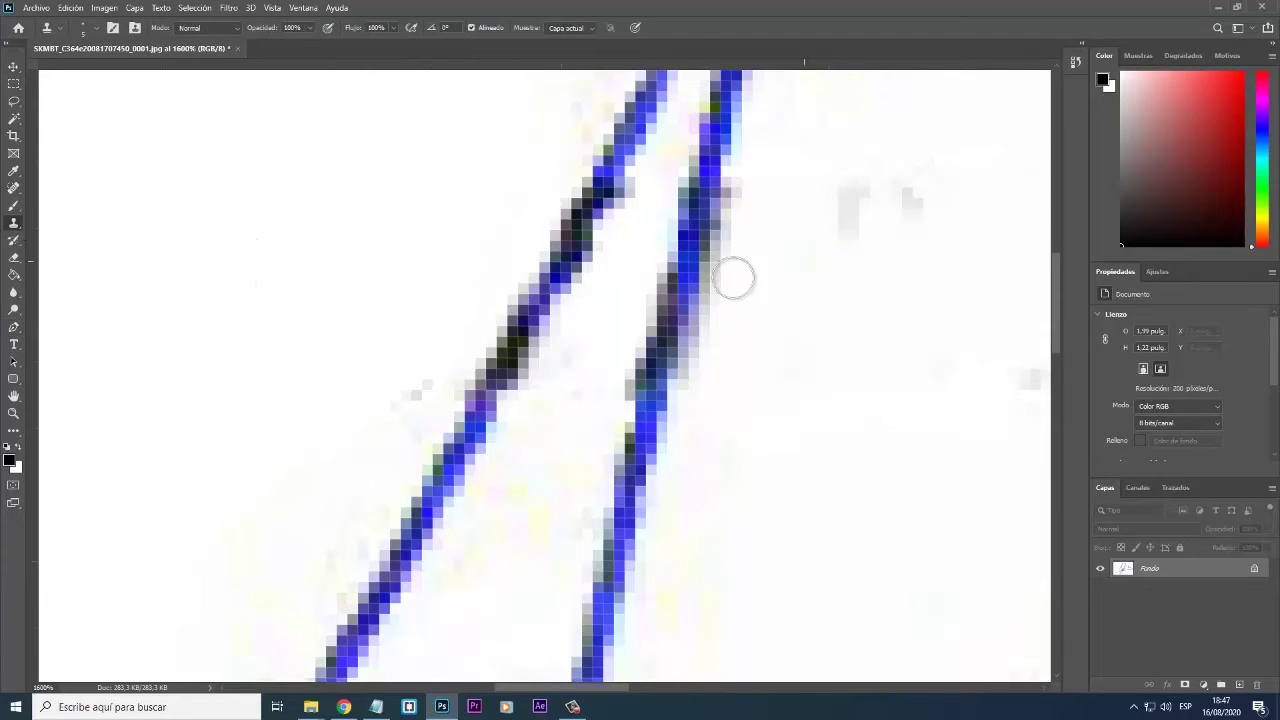
right_click(471, 211)
click(565, 232)
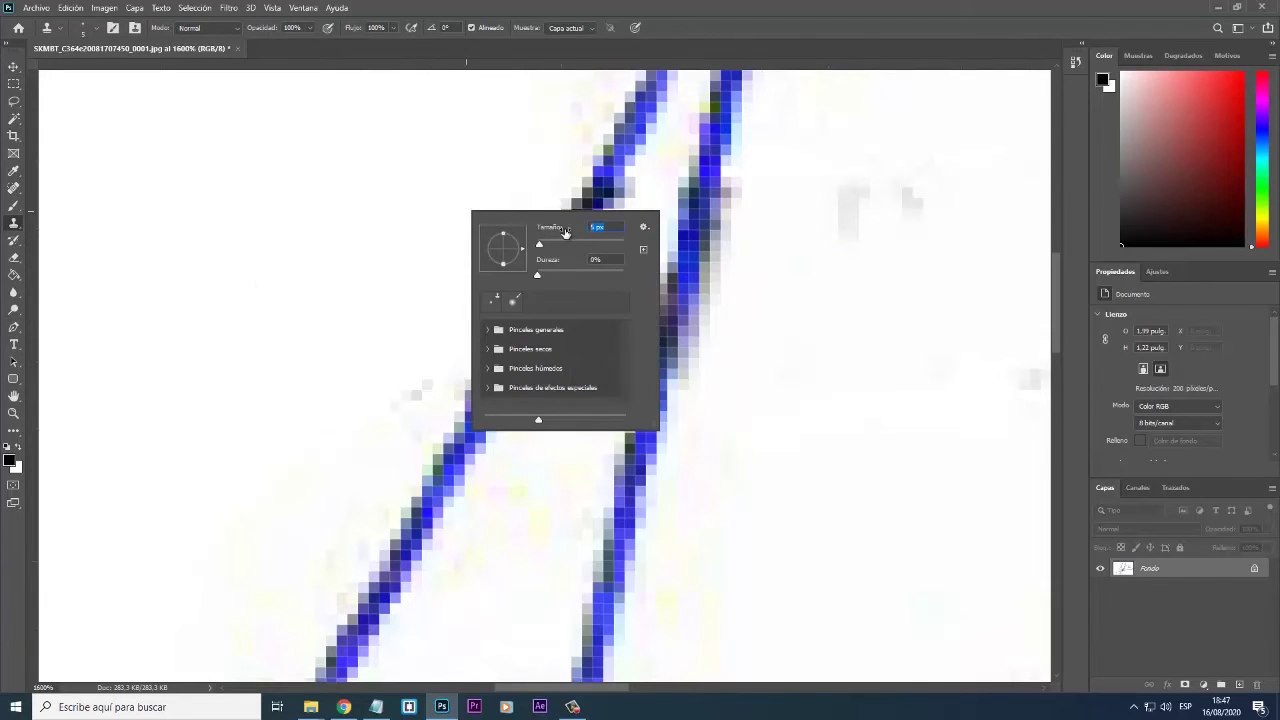
key(Return)
click(566, 225)
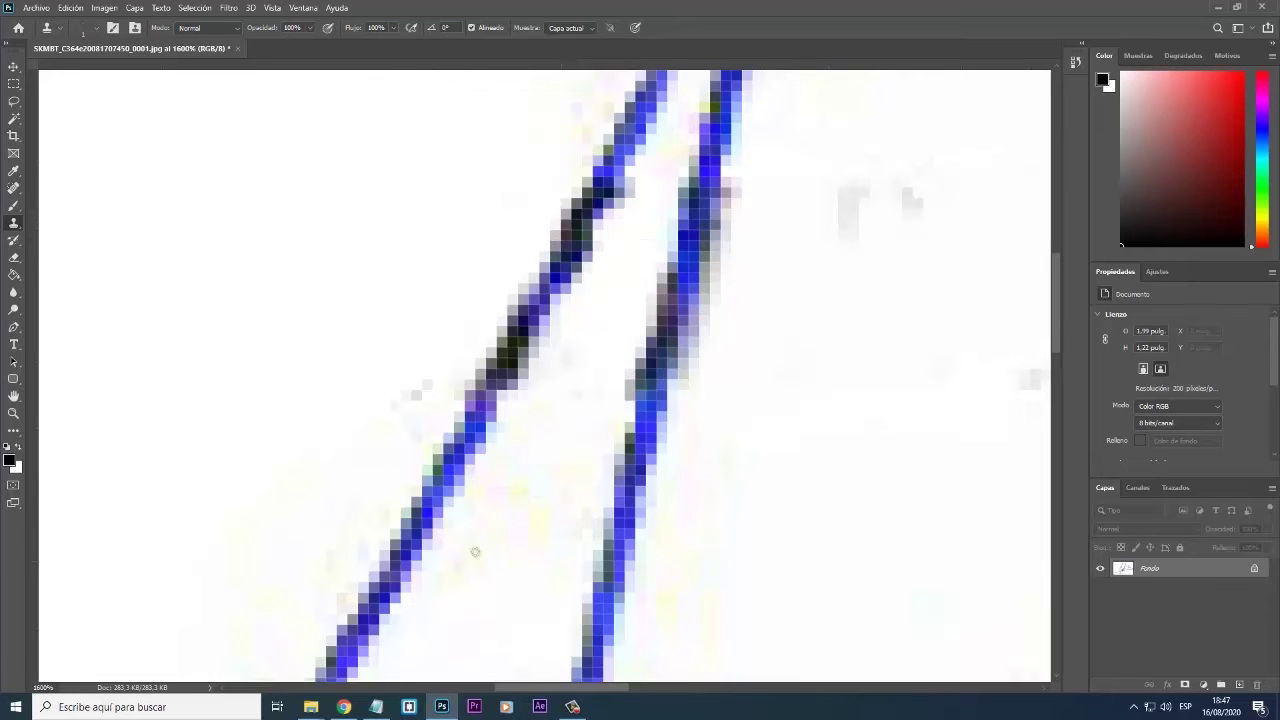
scroll(577, 250, up, 3)
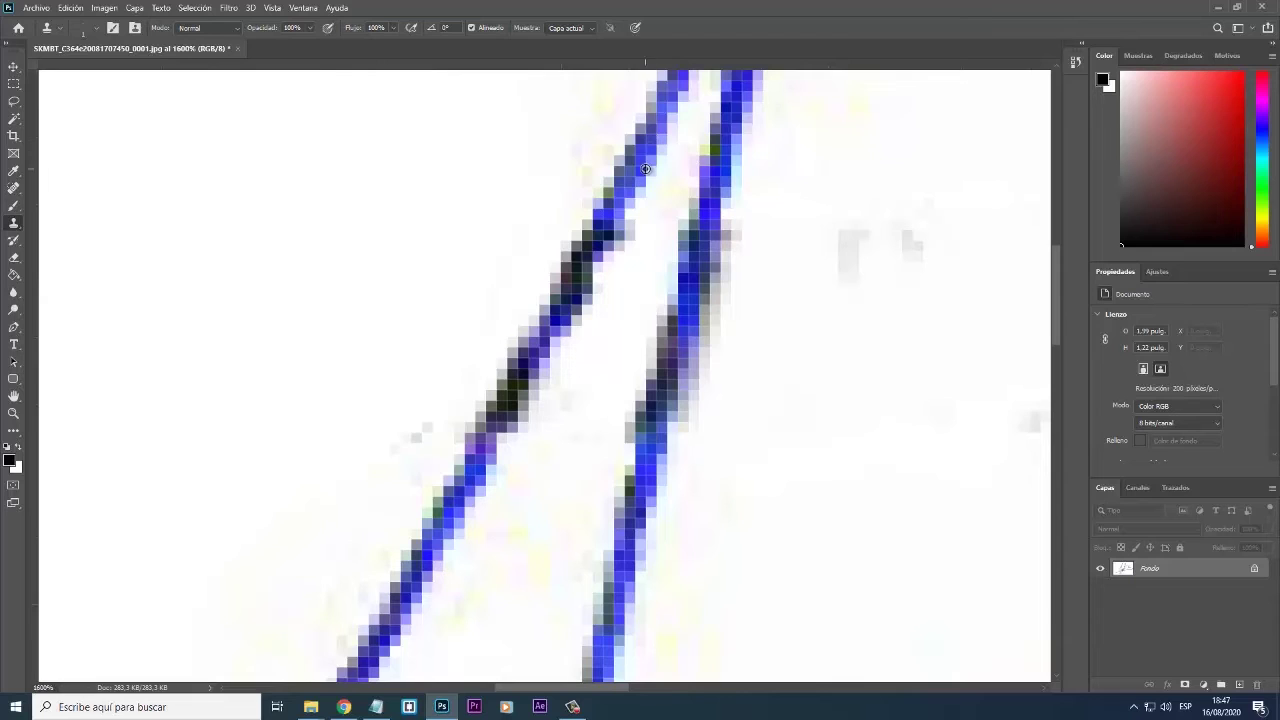
drag(596, 239, 566, 290)
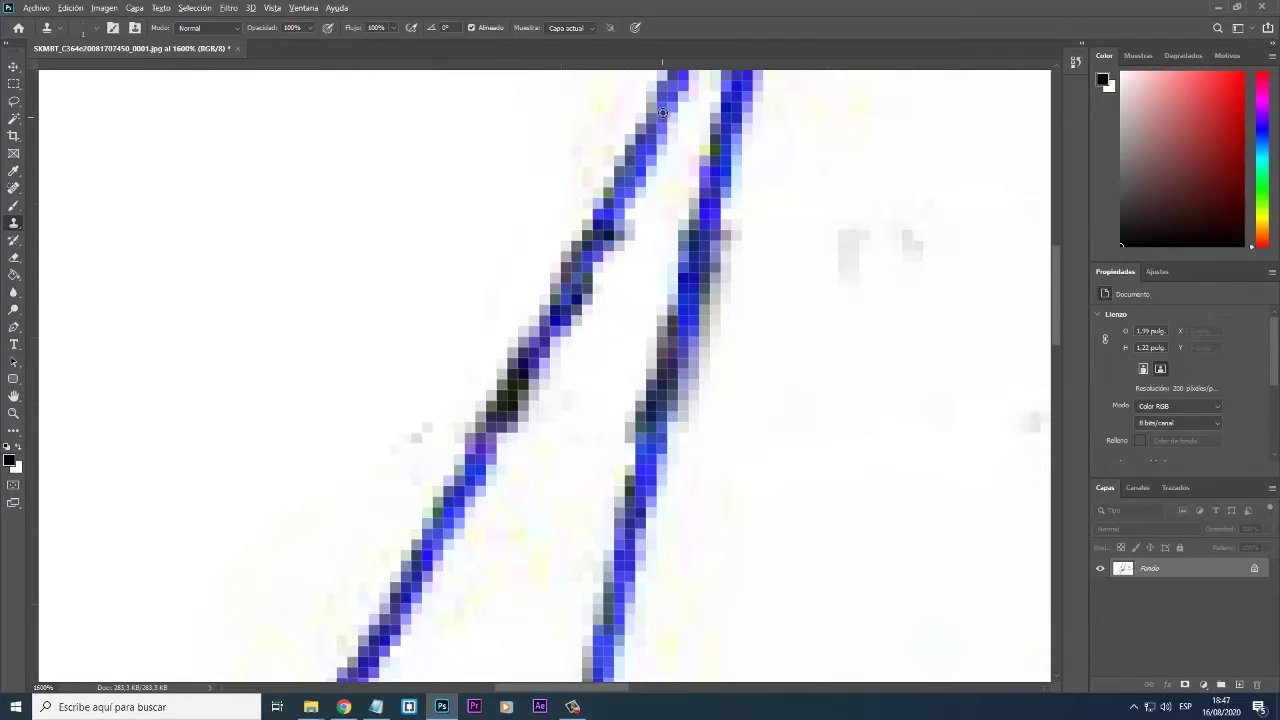
mouse_move(575, 263)
mouse_down()
mouse_move(570, 298)
mouse_move(600, 239)
mouse_up()
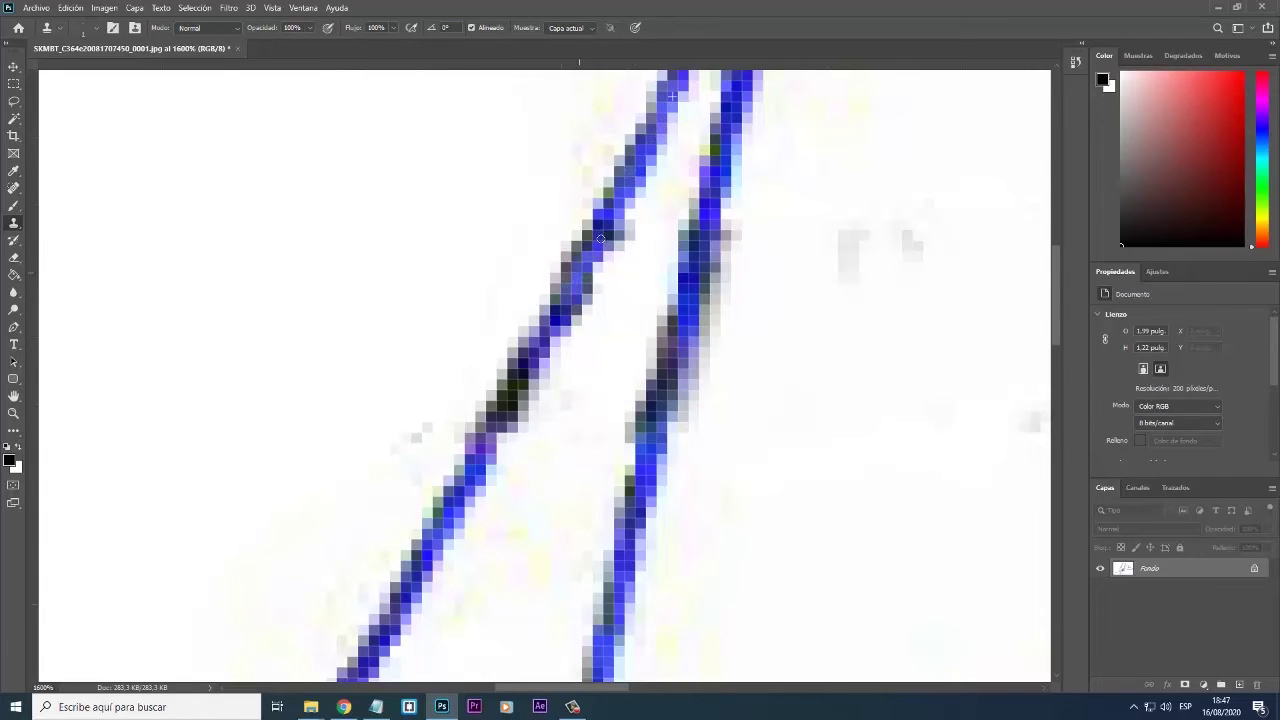
drag(604, 307, 639, 212)
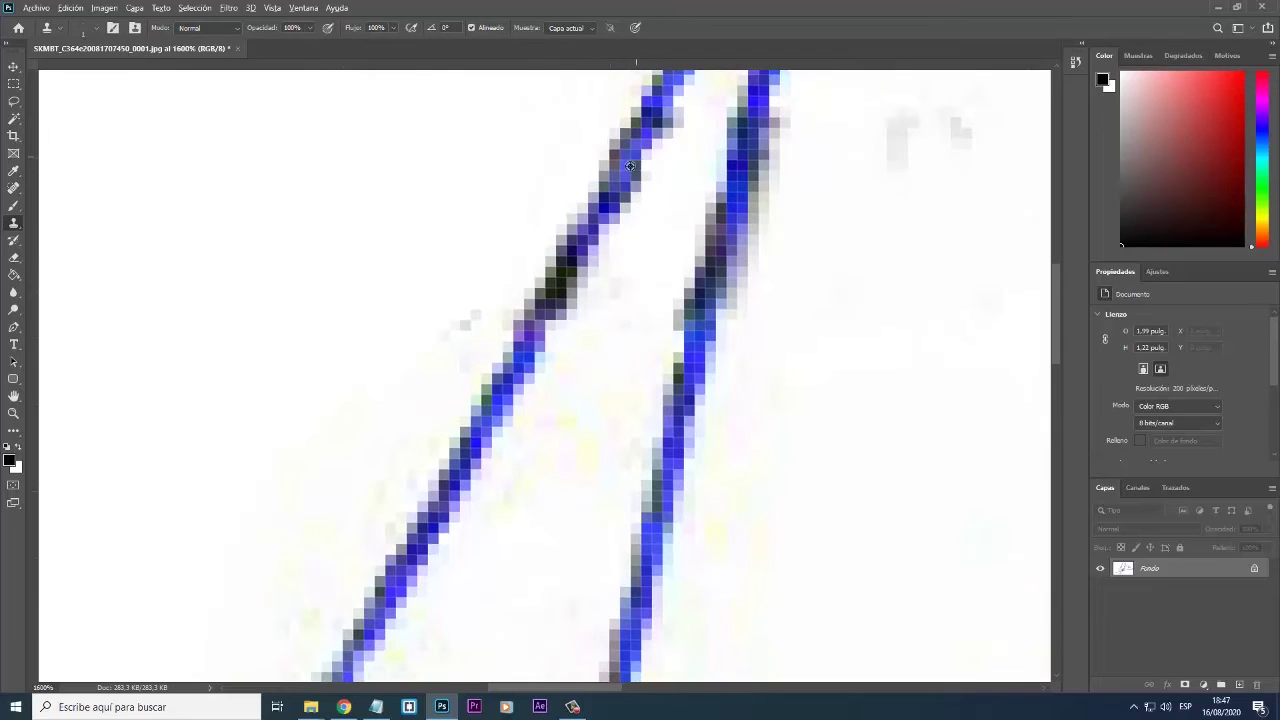
mouse_move(575, 245)
mouse_down()
mouse_move(560, 278)
mouse_move(574, 262)
mouse_up()
drag(535, 343, 554, 295)
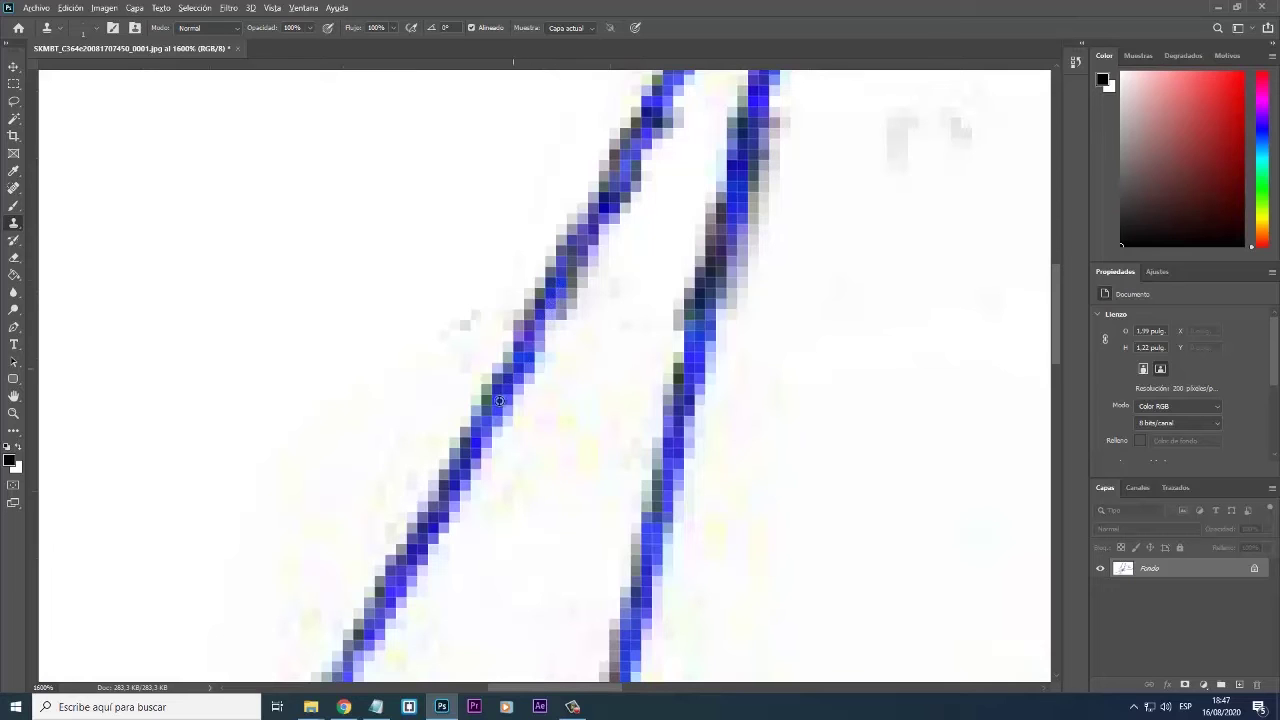
- Clone blue ink over the dark remnants on the right-hand stroke of the leftmost tall loop
drag(749, 271, 675, 349)
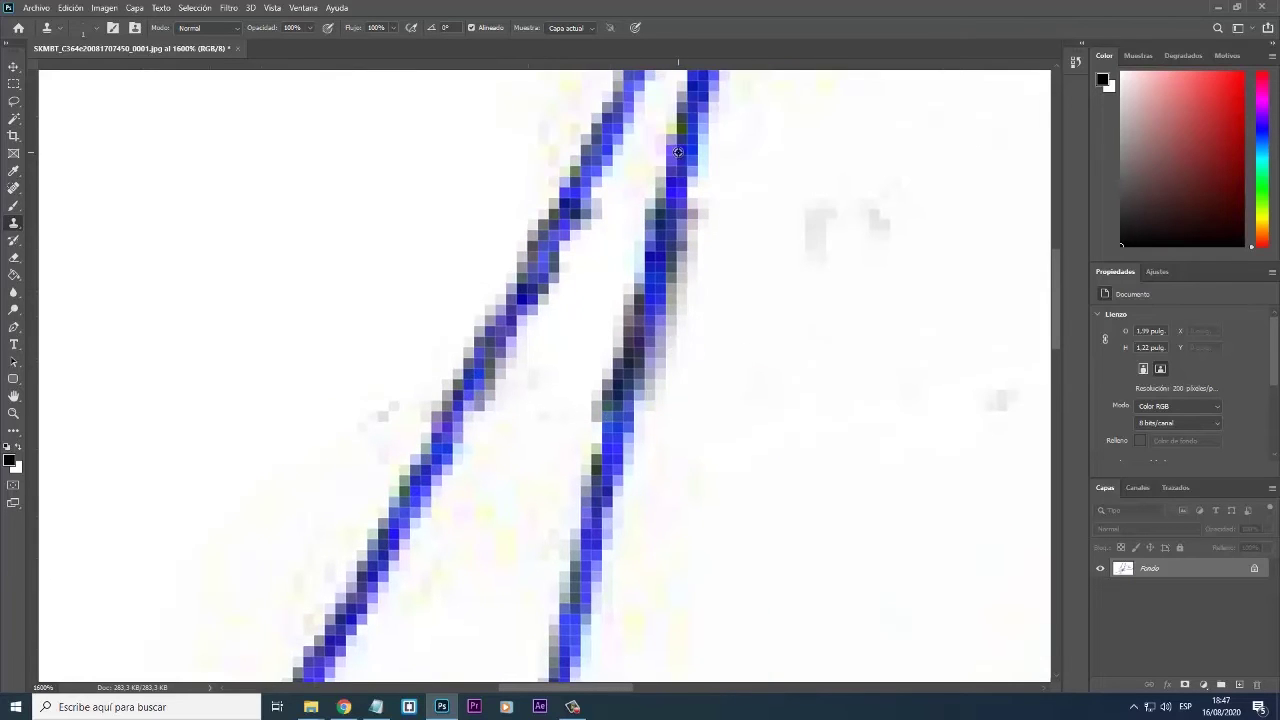
mouse_move(674, 201)
mouse_down()
mouse_move(652, 262)
mouse_move(695, 140)
mouse_up()
mouse_move(642, 318)
mouse_down()
mouse_move(659, 268)
mouse_move(626, 384)
mouse_up()
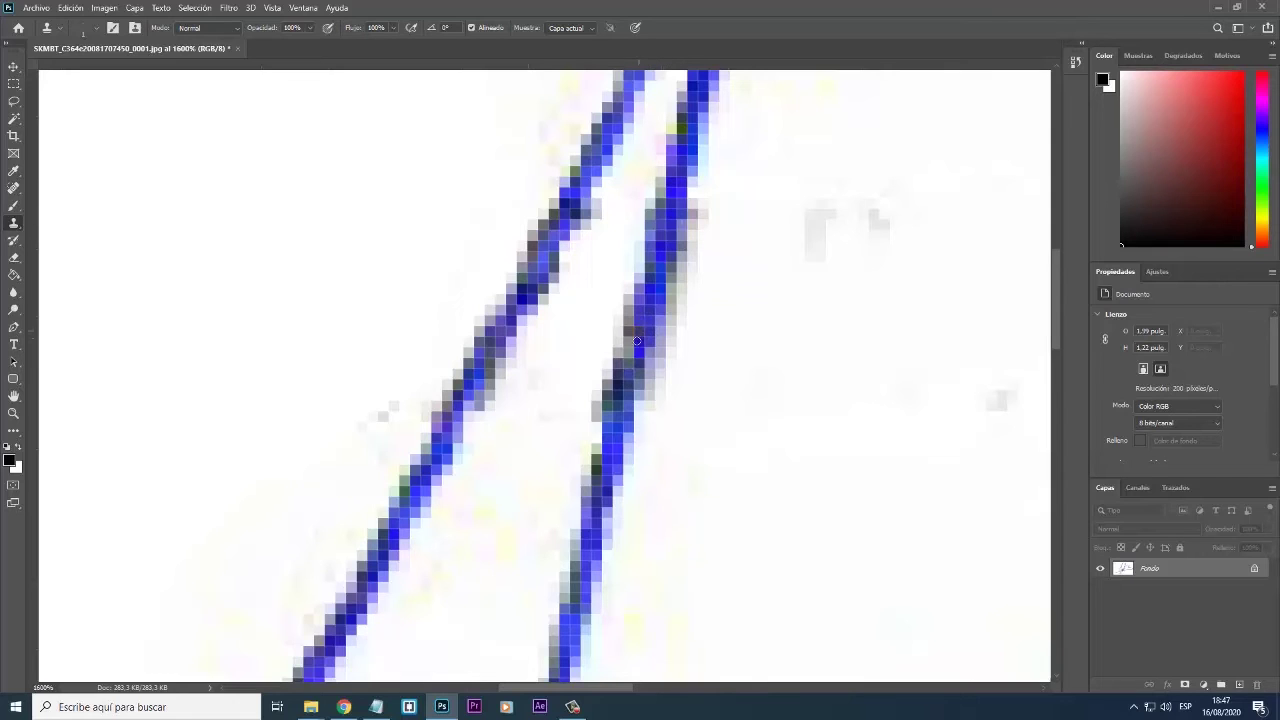
drag(651, 303, 676, 183)
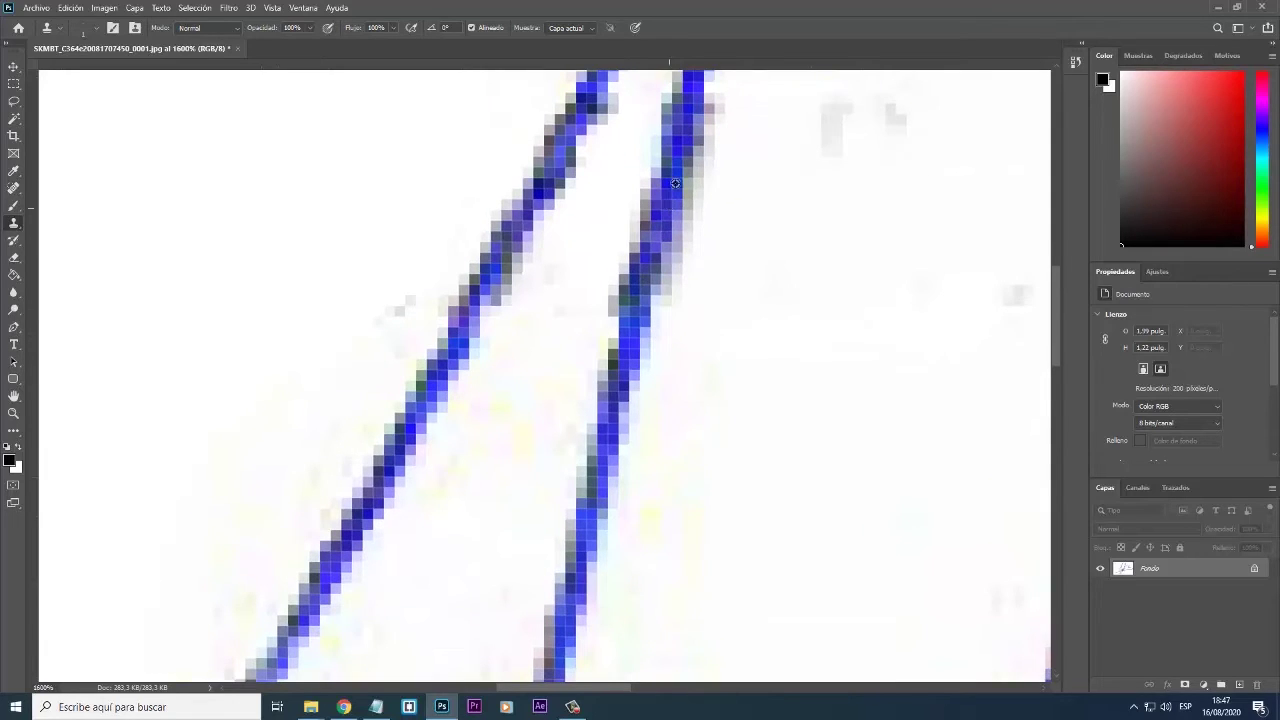
mouse_move(663, 226)
mouse_down()
mouse_move(630, 298)
mouse_move(643, 350)
mouse_up()
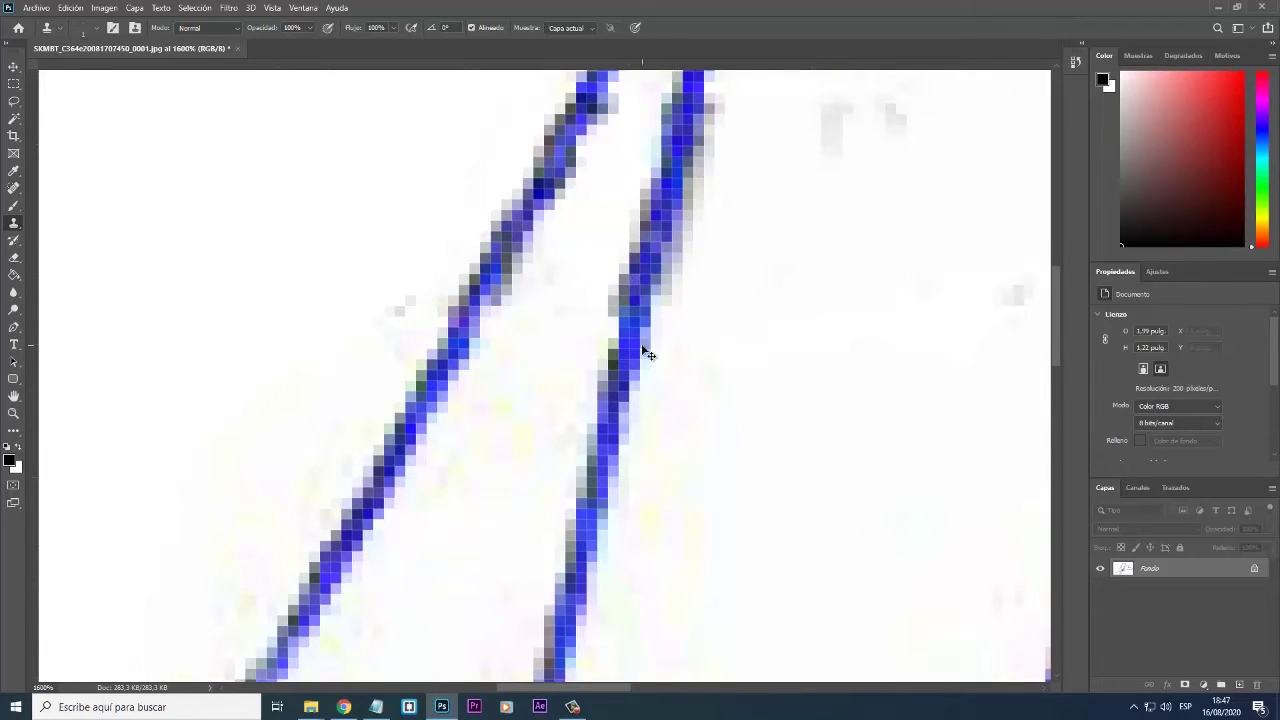
- Clone blue ink over the dark section on the left stroke of the signature's second tall loop
alt+scroll(643, 350, down, 8)
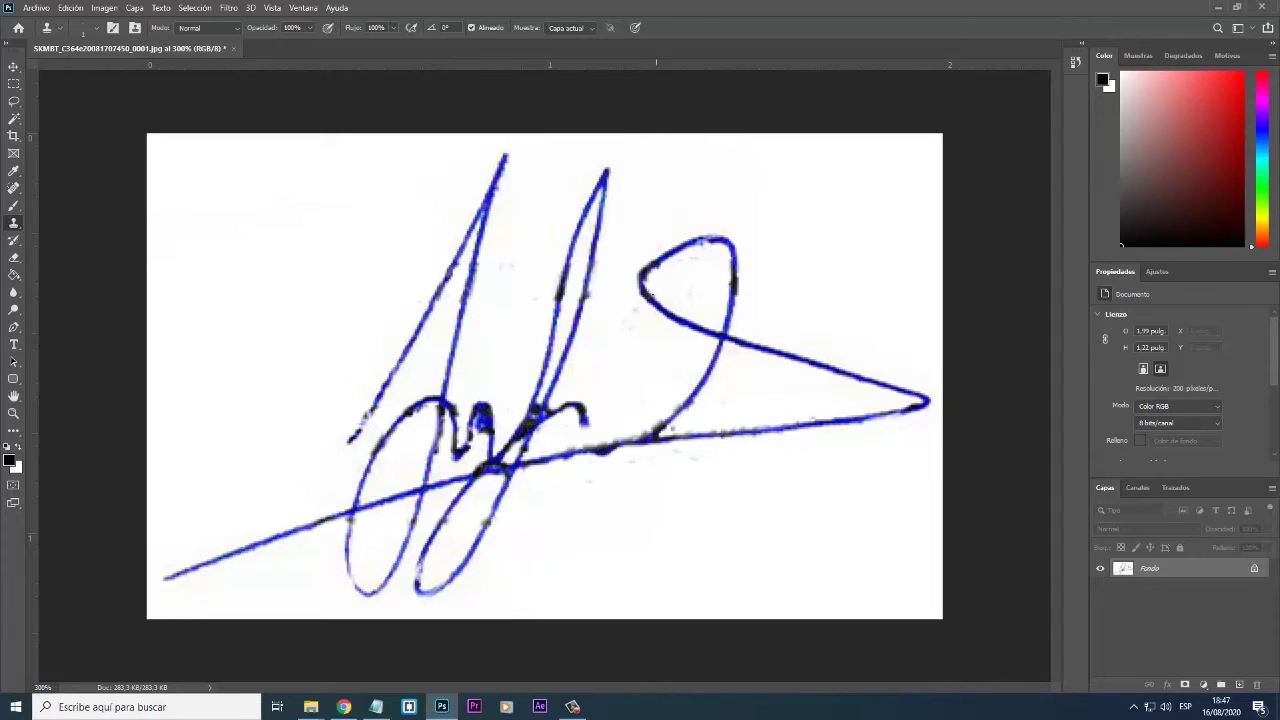
alt+scroll(541, 333, up, 8)
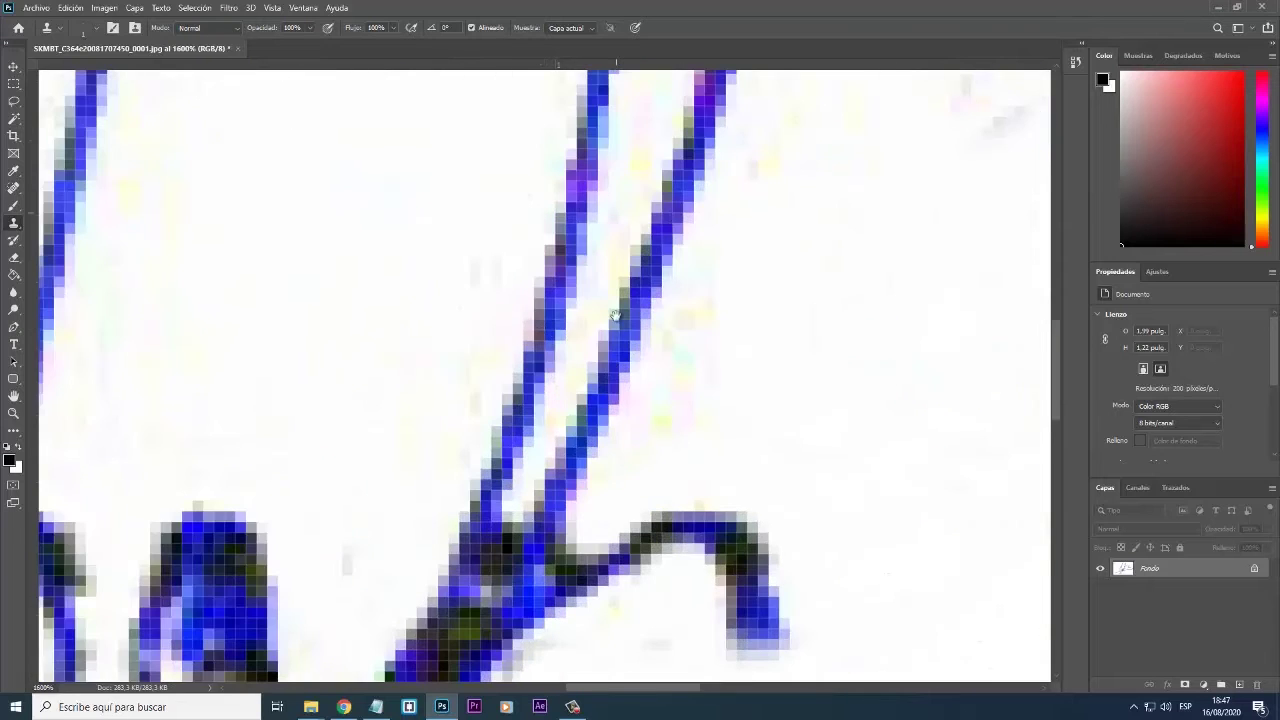
scroll(617, 316, up, 5)
scroll(634, 357, right, 2)
mouse_move(584, 352)
mouse_down()
mouse_move(569, 421)
mouse_move(599, 302)
mouse_move(564, 442)
mouse_move(611, 295)
mouse_move(554, 407)
mouse_move(553, 447)
mouse_move(611, 267)
mouse_move(565, 437)
mouse_up()
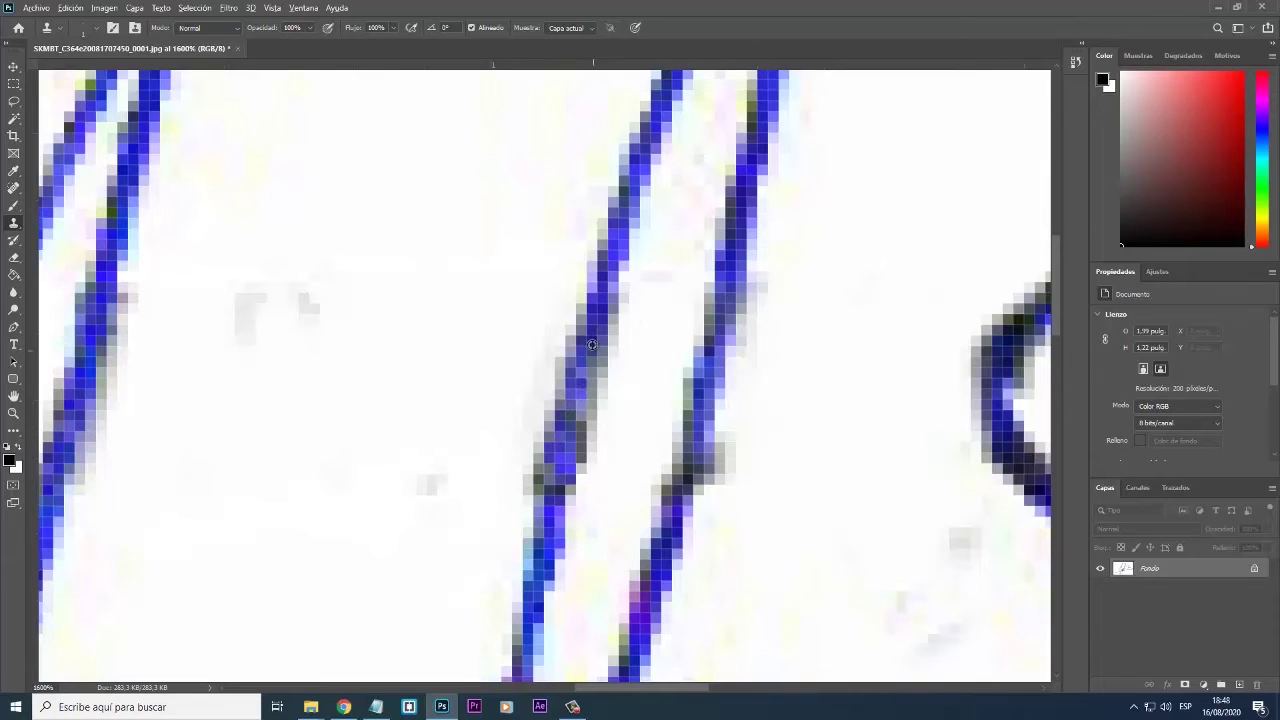
scroll(448, 320, down, 5)
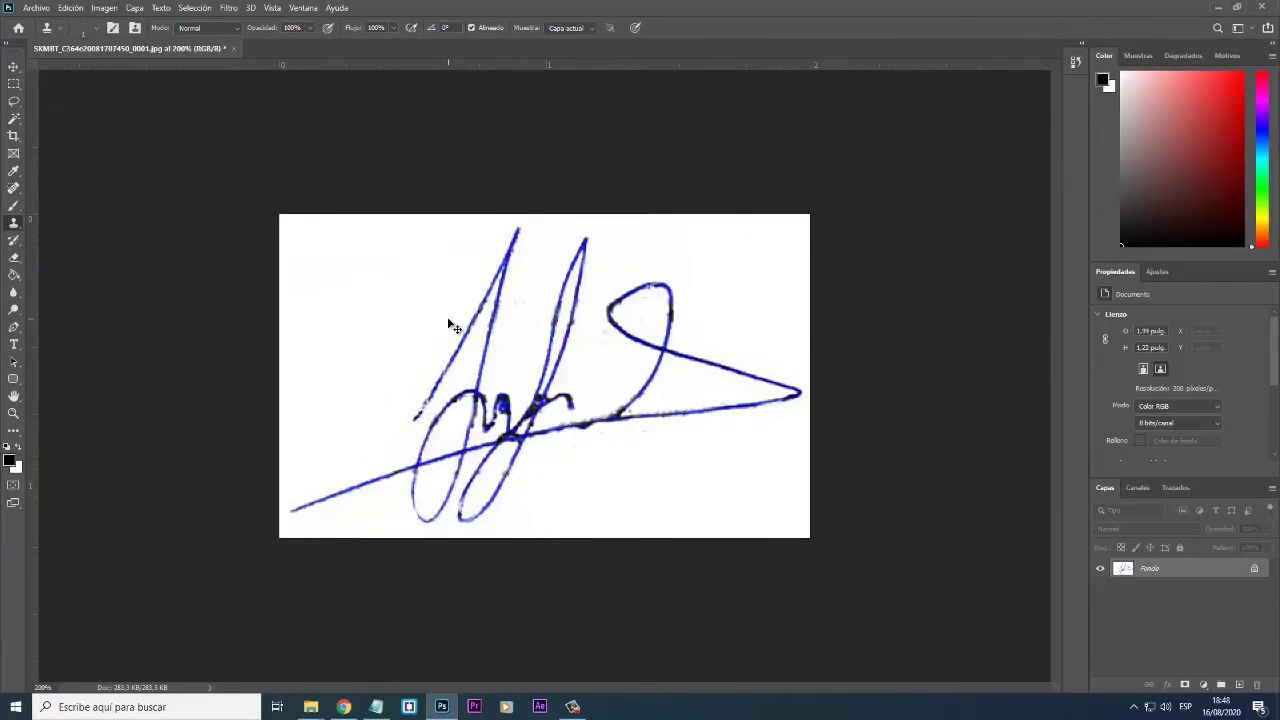
- Clone blue ink over the remaining dark remnants on the strokes of the signature's second tall loop
key(ctrl+plus)
scroll(505, 347, up, 5)
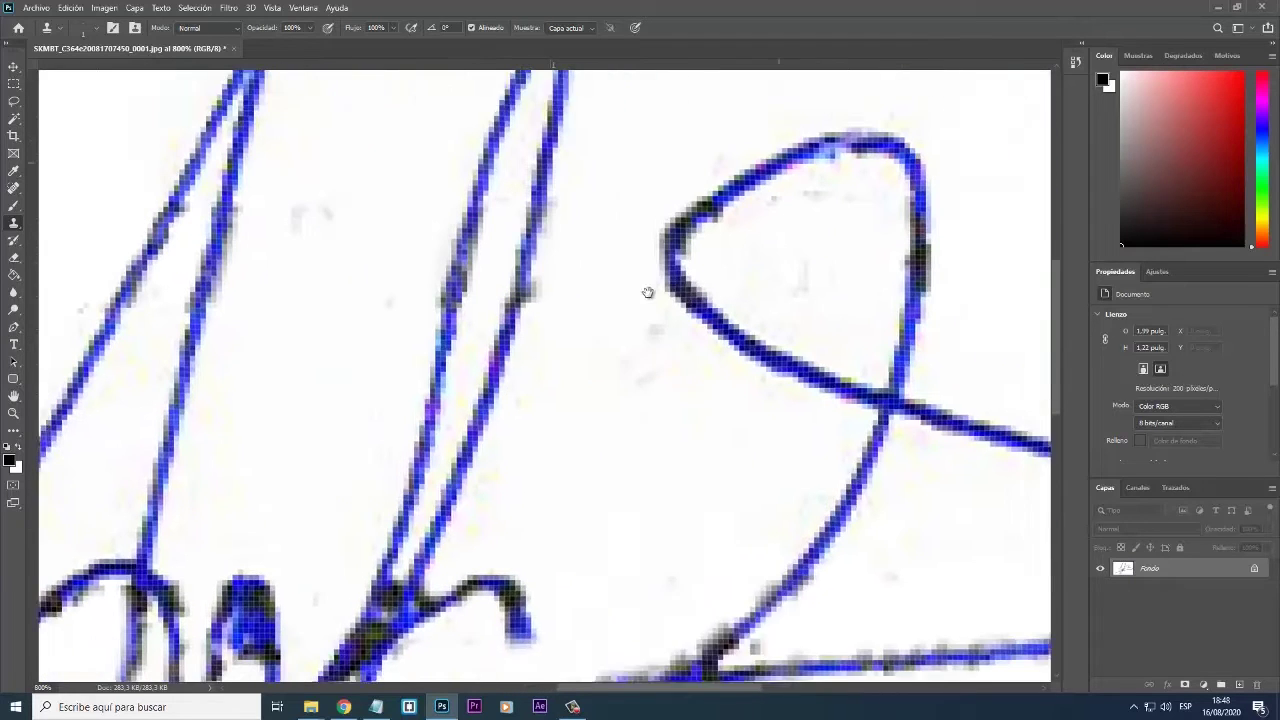
drag(426, 219, 411, 297)
drag(458, 257, 464, 180)
- With a 2 px Clone Stamp brush, cover the dark sections of the signature's rounded right-hand loop with blue ink
scroll(560, 260, right, 3)
scroll(617, 297, up, 2)
right_click(765, 229)
key(Escape)
drag(660, 255, 650, 360)
mouse_move(625, 474)
mouse_down()
mouse_move(632, 291)
mouse_move(620, 379)
mouse_move(621, 303)
mouse_move(630, 295)
mouse_move(623, 395)
mouse_move(630, 282)
mouse_move(621, 398)
mouse_move(637, 226)
mouse_move(641, 358)
mouse_move(622, 267)
mouse_up()
scroll(640, 404, down, 4)
mouse_move(229, 609)
mouse_down()
mouse_move(400, 386)
mouse_move(557, 400)
mouse_move(577, 420)
mouse_up()
scroll(577, 420, down, 3)
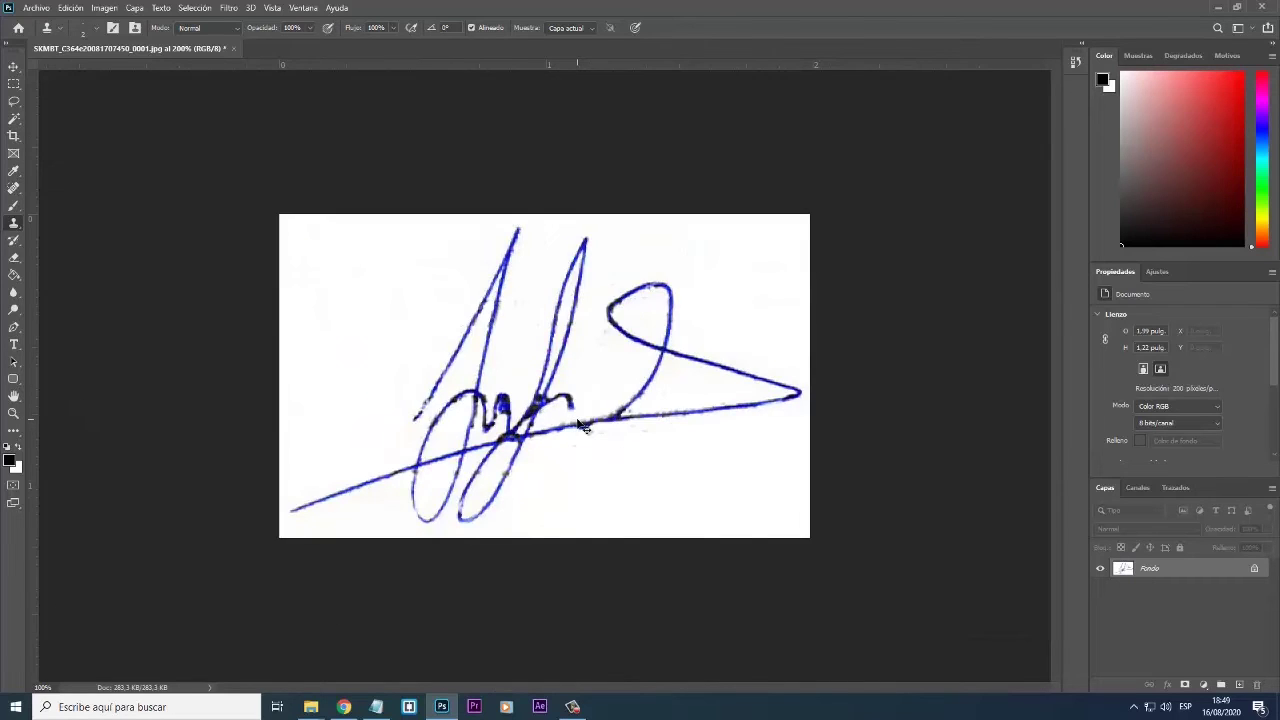
scroll(579, 423, down, 3)
scroll(578, 422, up, 1)
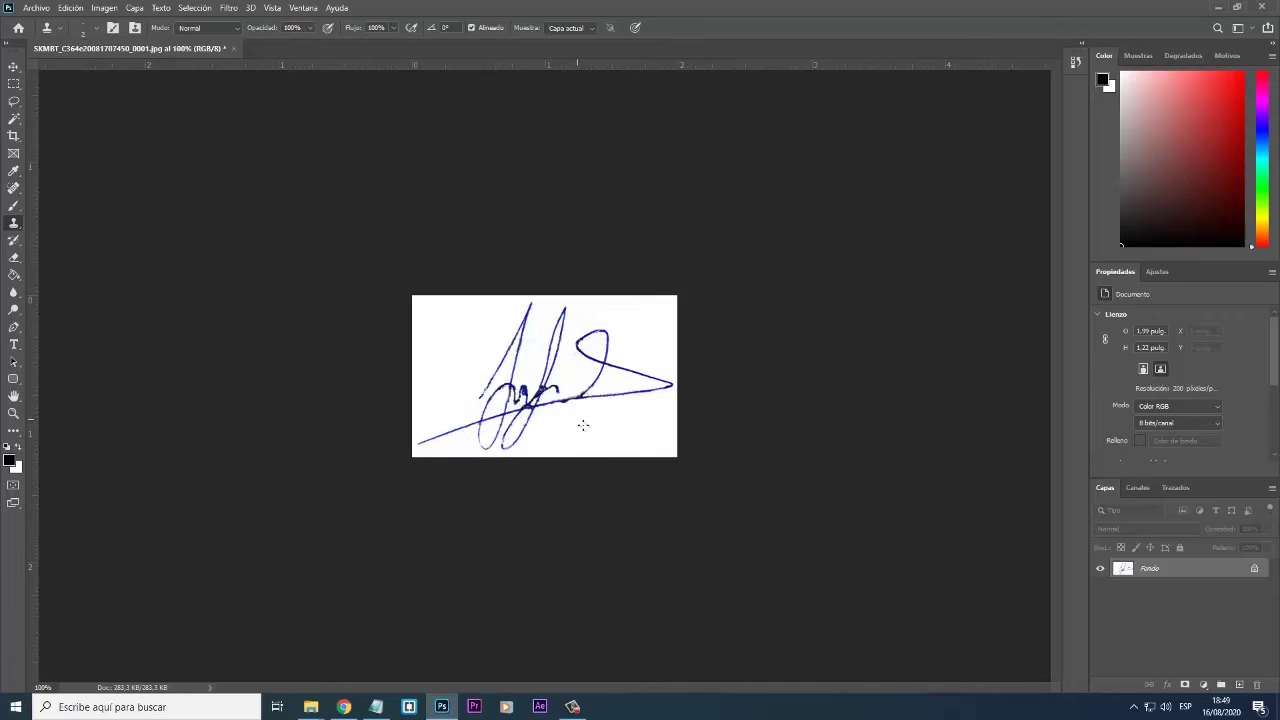
- Unlock the background layer and delete the white area around the signature using the Magic Wand
click(14, 67)
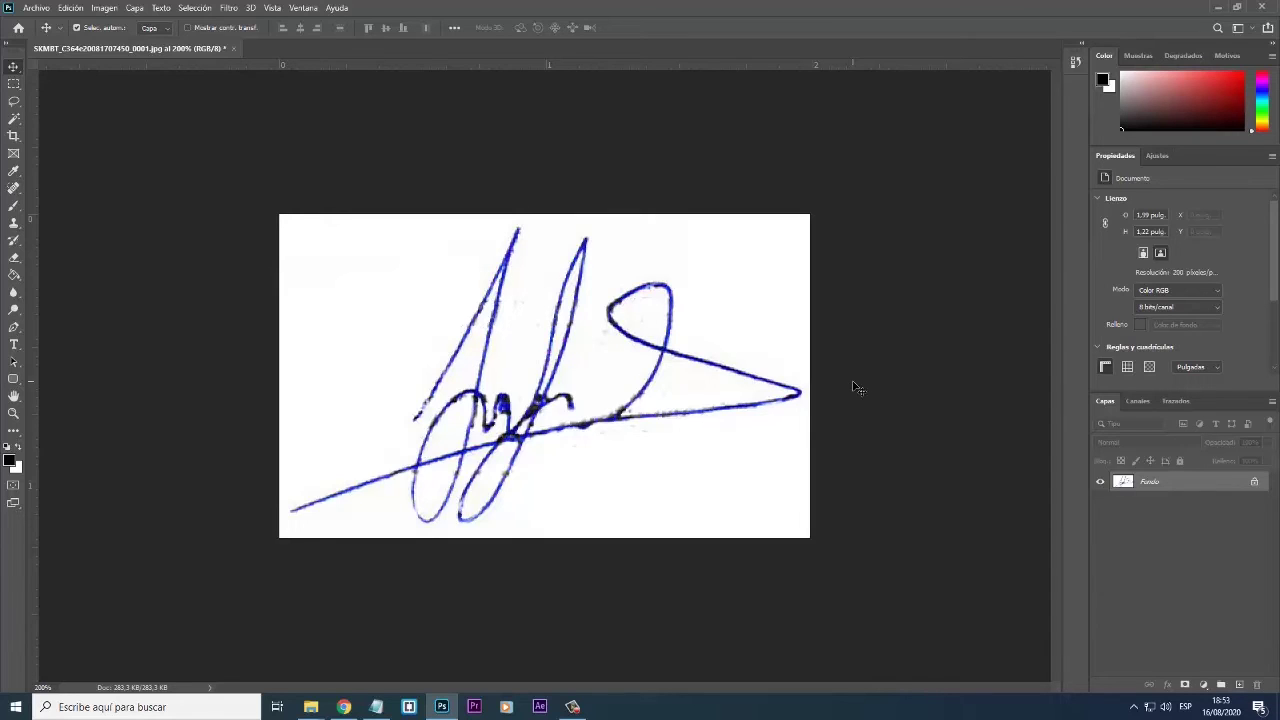
click(1255, 483)
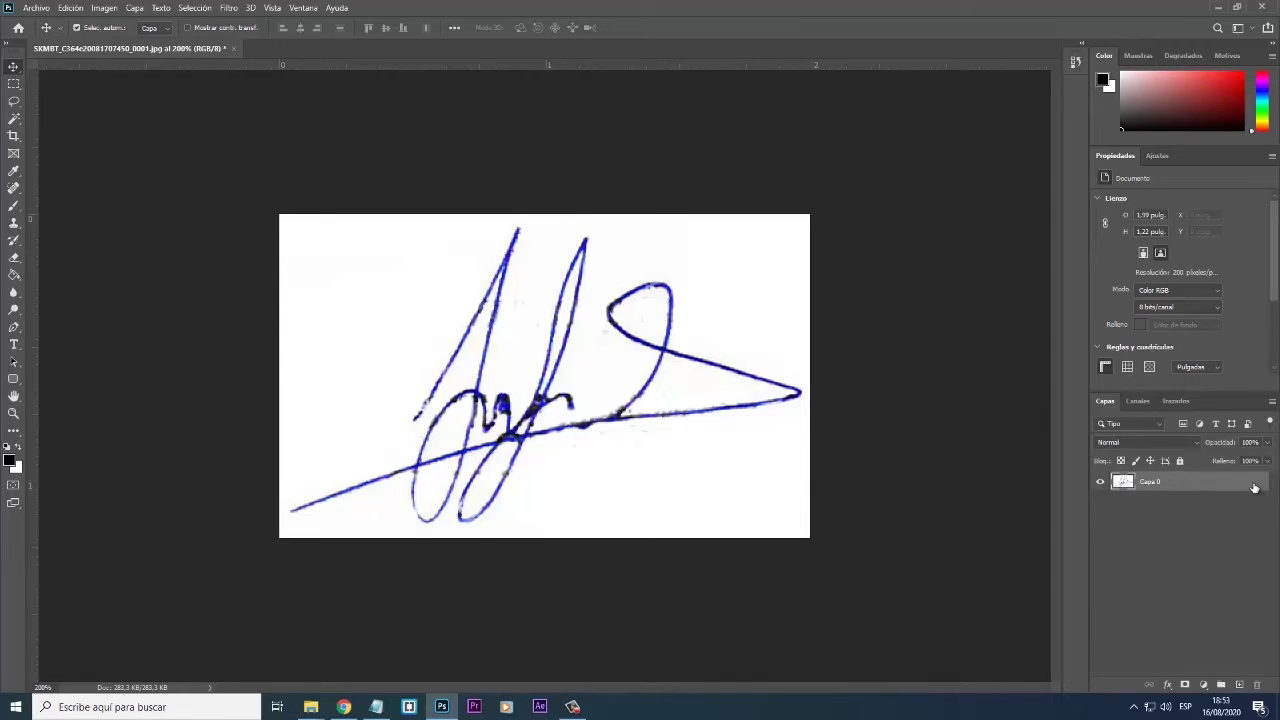
click(14, 119)
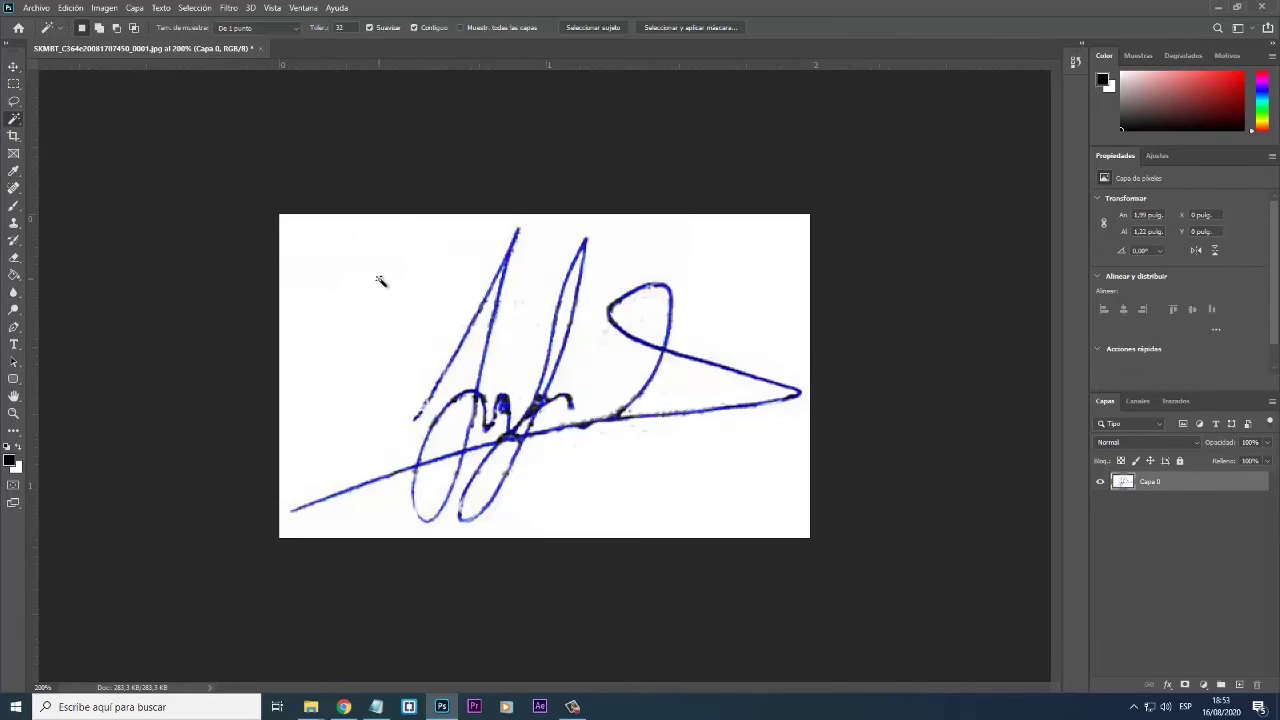
click(380, 281)
key(Delete)
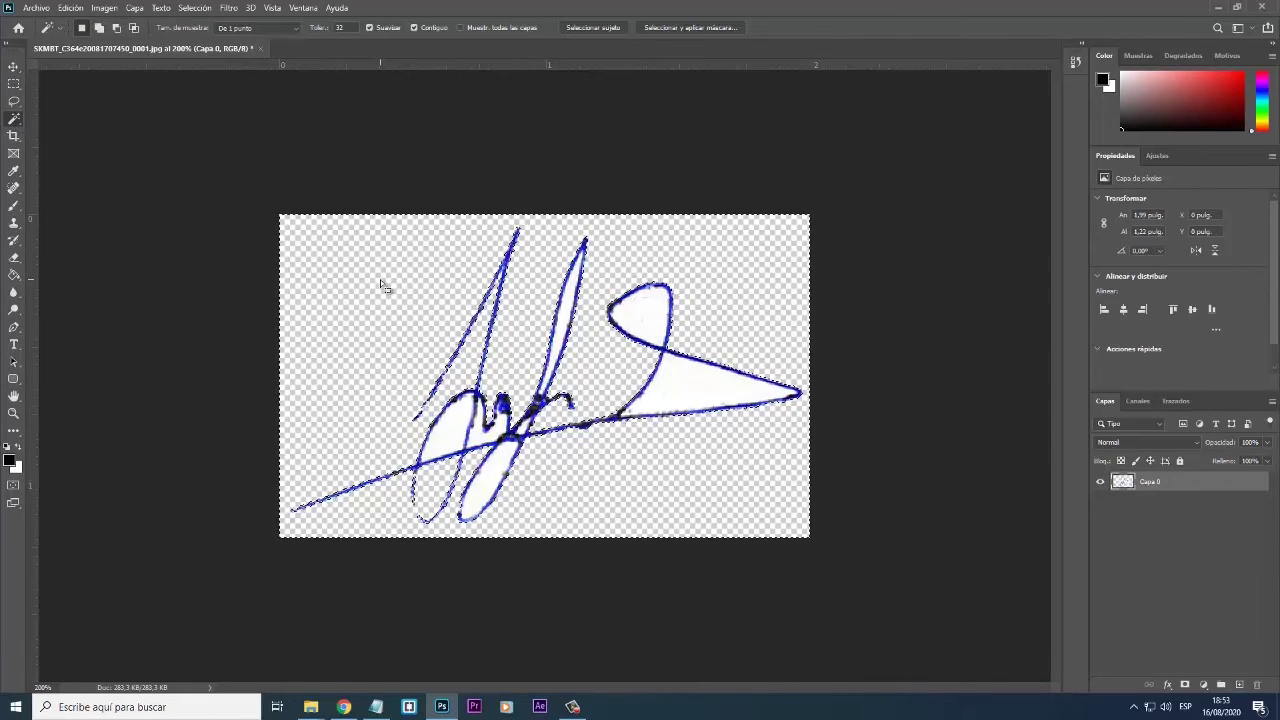
- Select and delete the white areas enclosed by the signature's loops, one by one, with the Magic Wand
click(449, 434)
key(Delete)
click(485, 434)
key(Delete)
click(648, 326)
key(Delete)
click(573, 311)
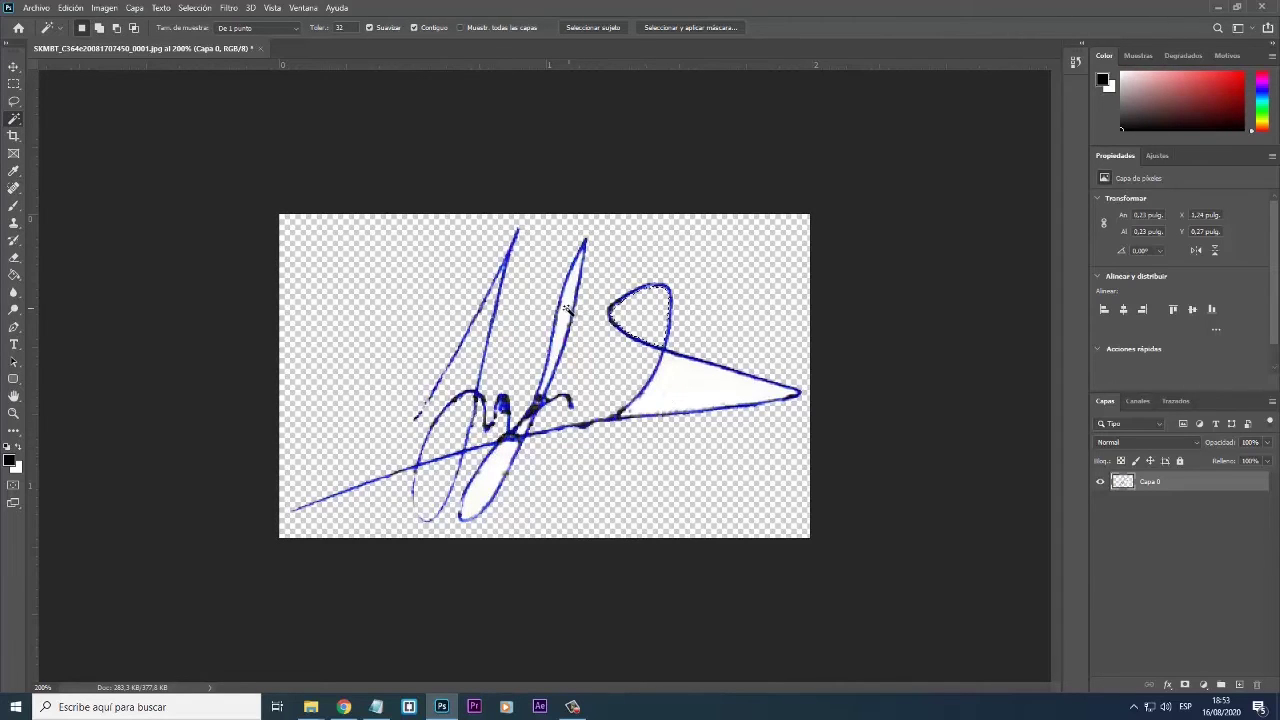
key(Delete)
click(507, 472)
key(Delete)
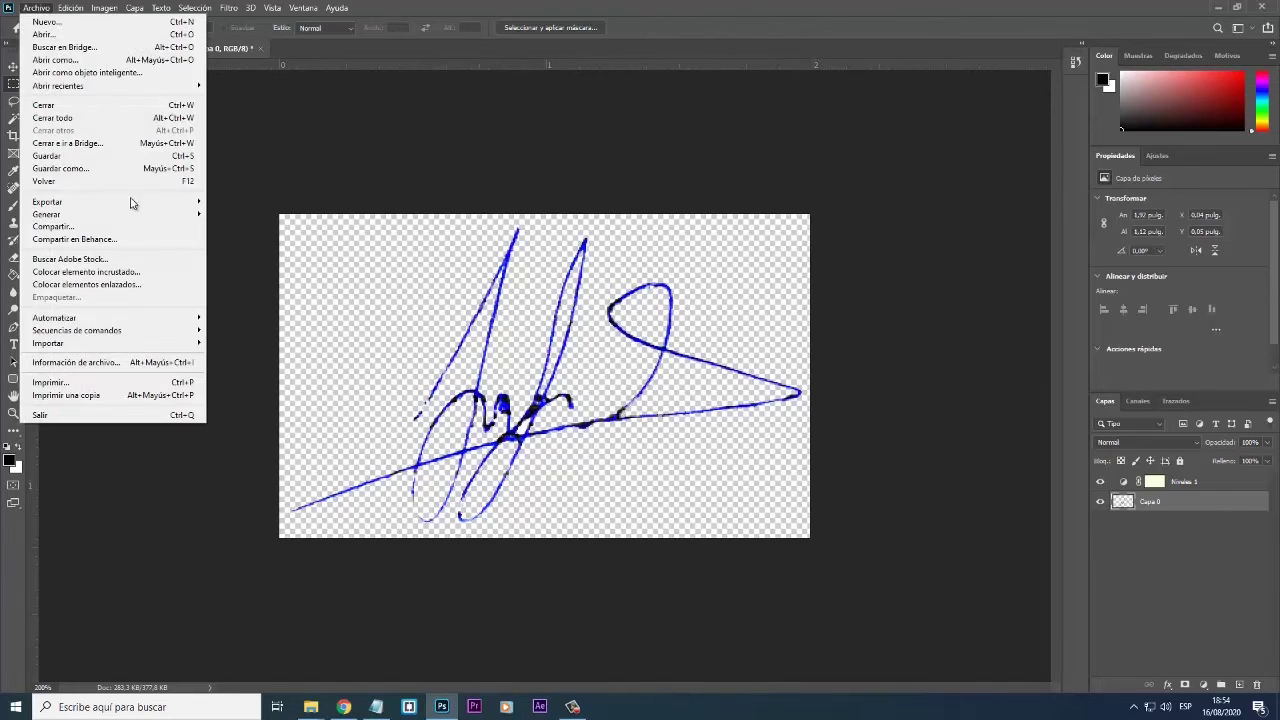
click(150, 168)
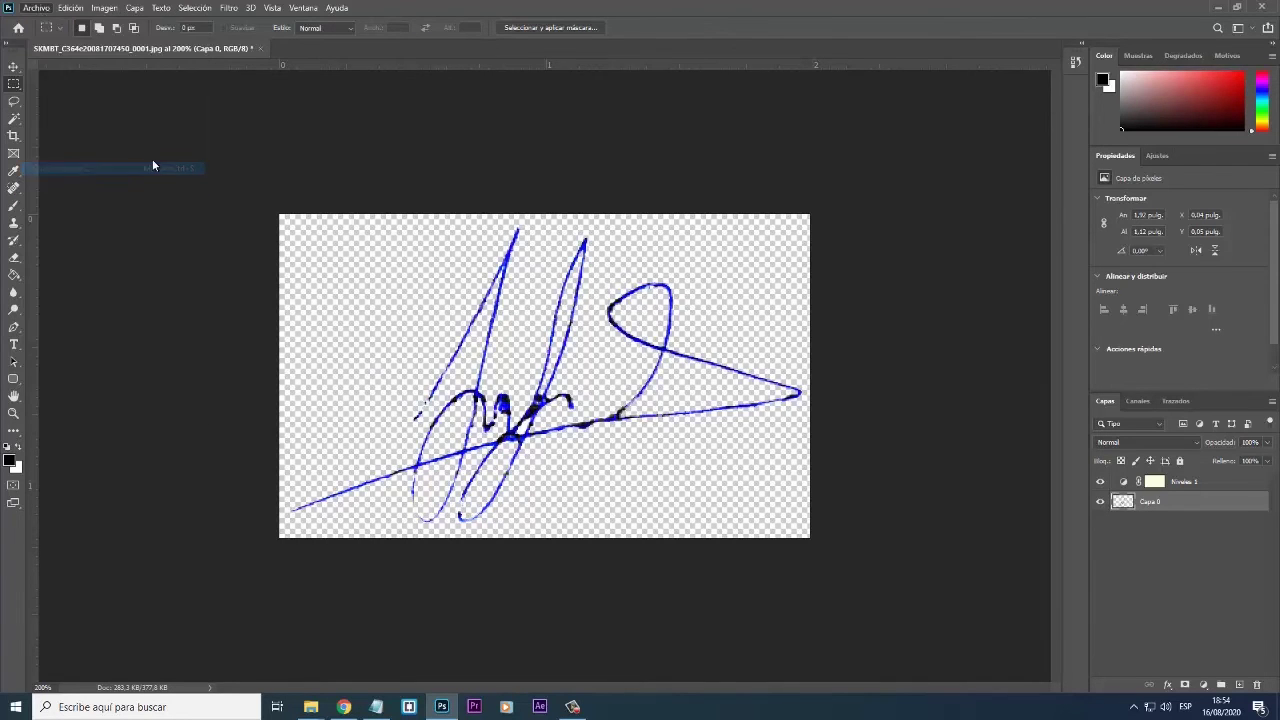
click(184, 310)
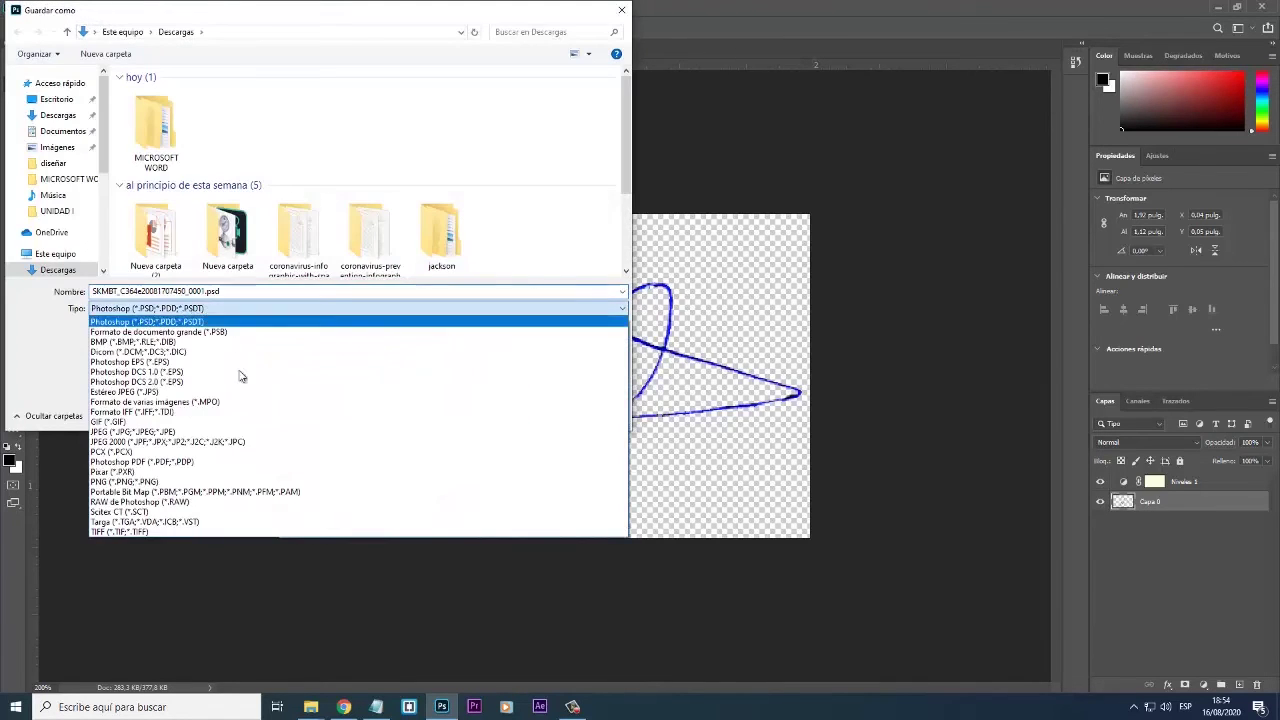
click(166, 484)
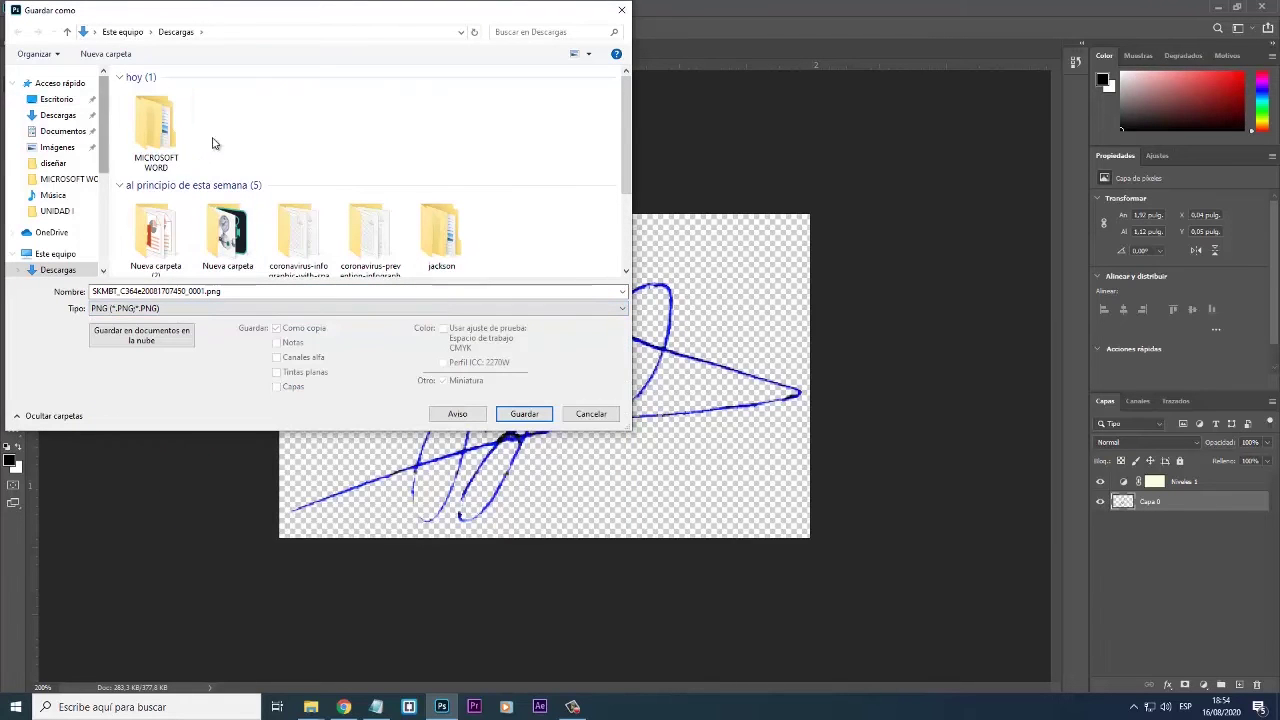
click(527, 415)
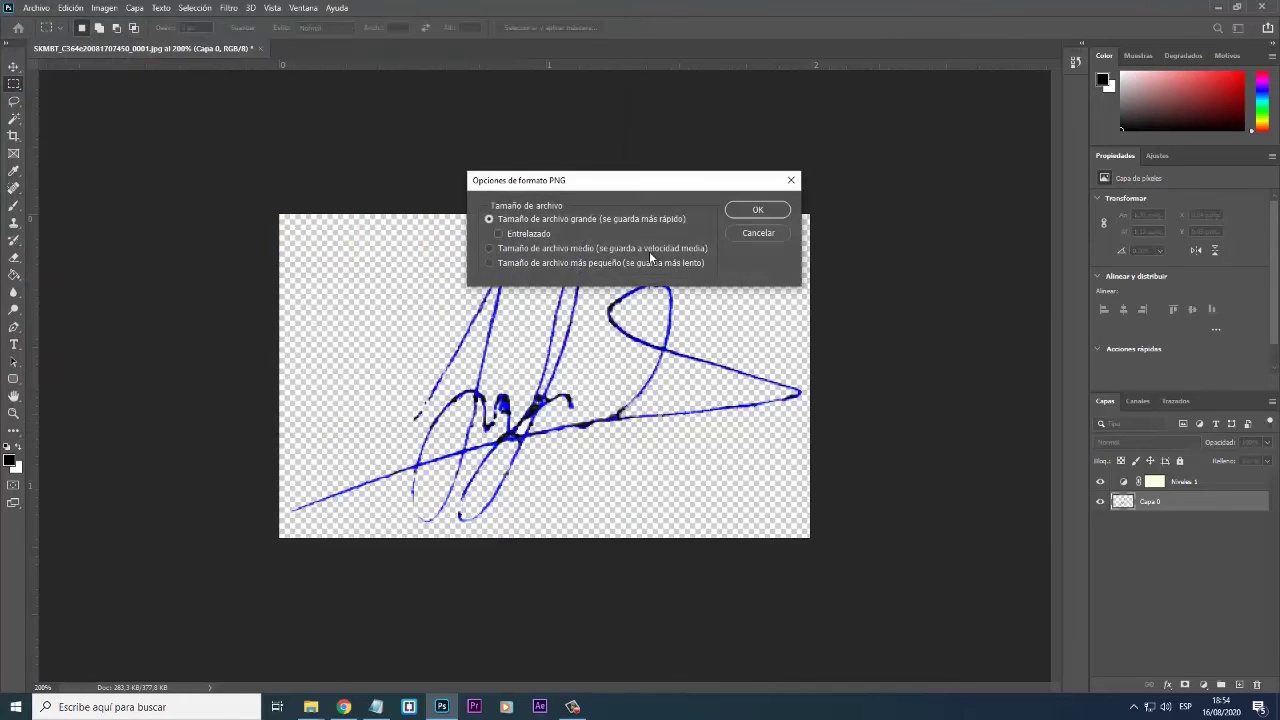
click(745, 213)
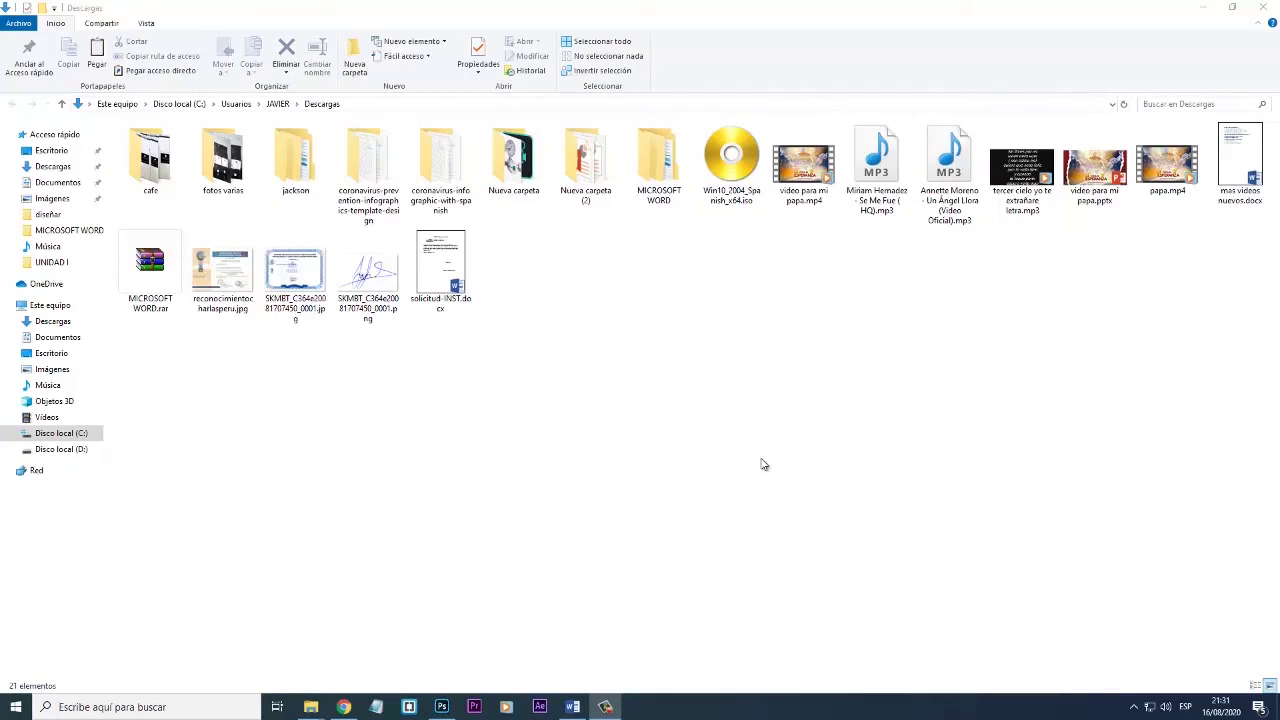
- Check the saved signature PNG in the image viewer, and review the letter solicitud-INST.docx in Word down to its signature line
double_click(369, 275)
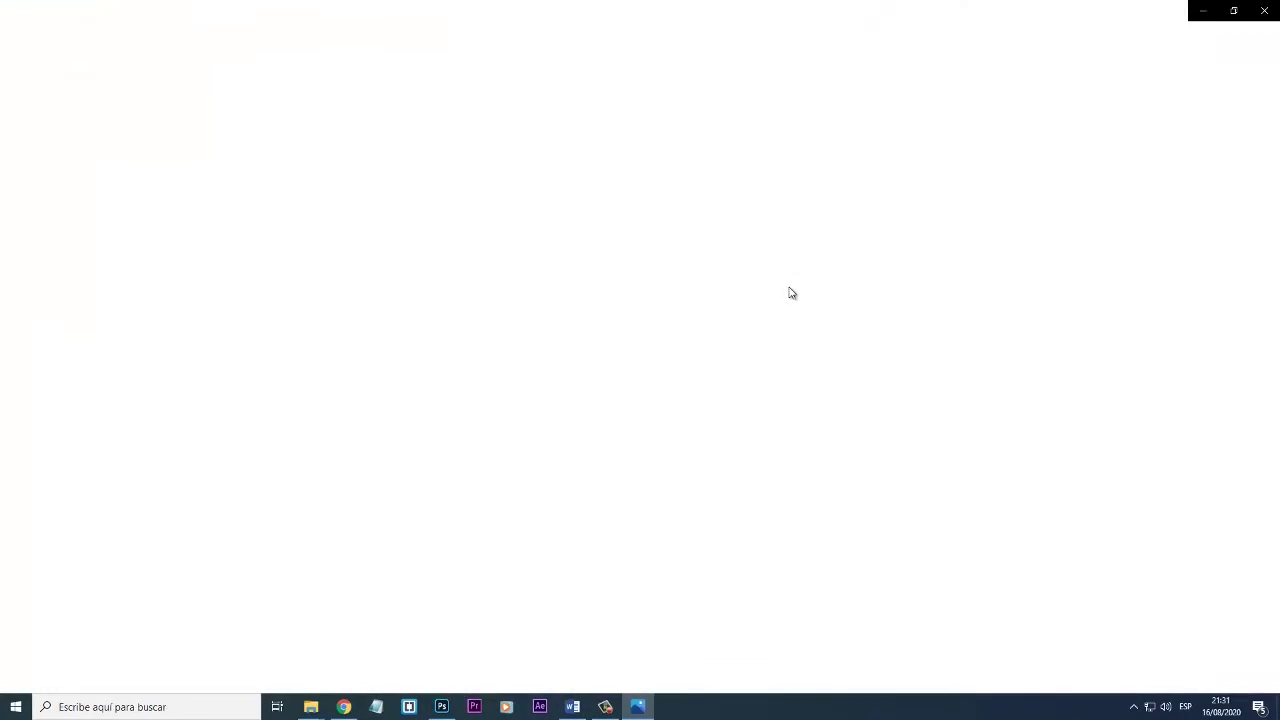
click(1264, 10)
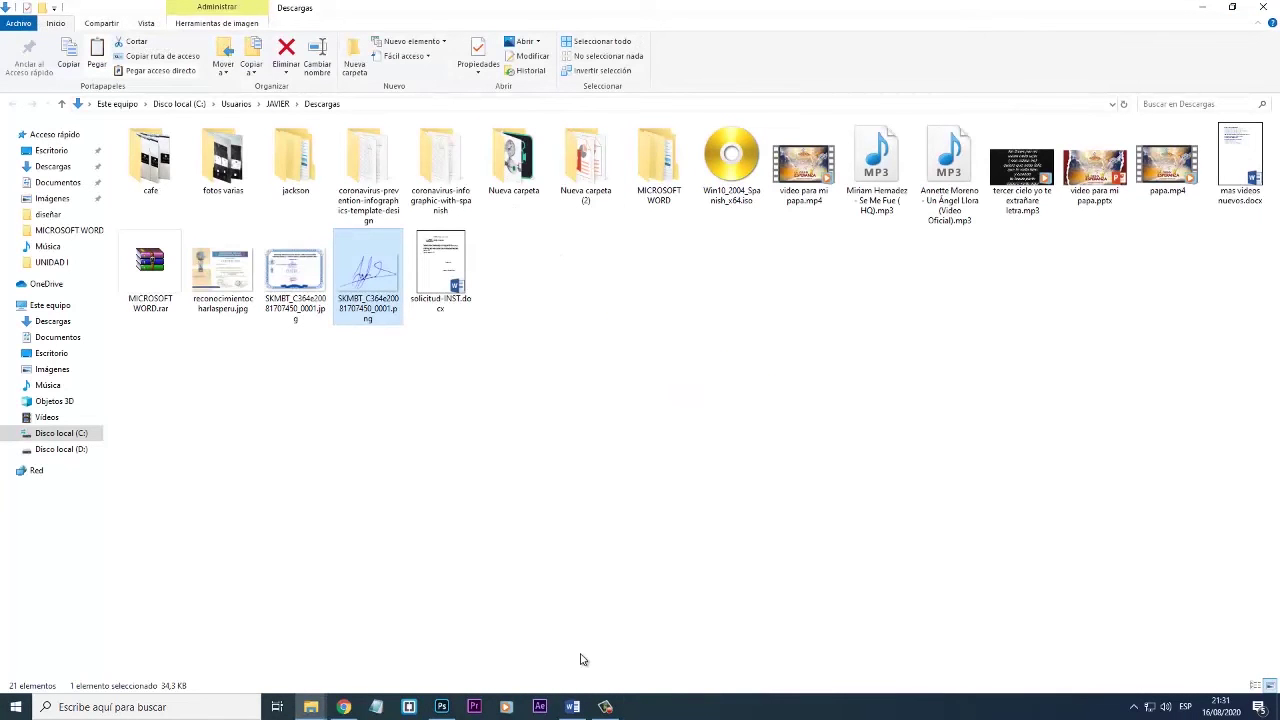
click(572, 707)
scroll(585, 346, up, 5)
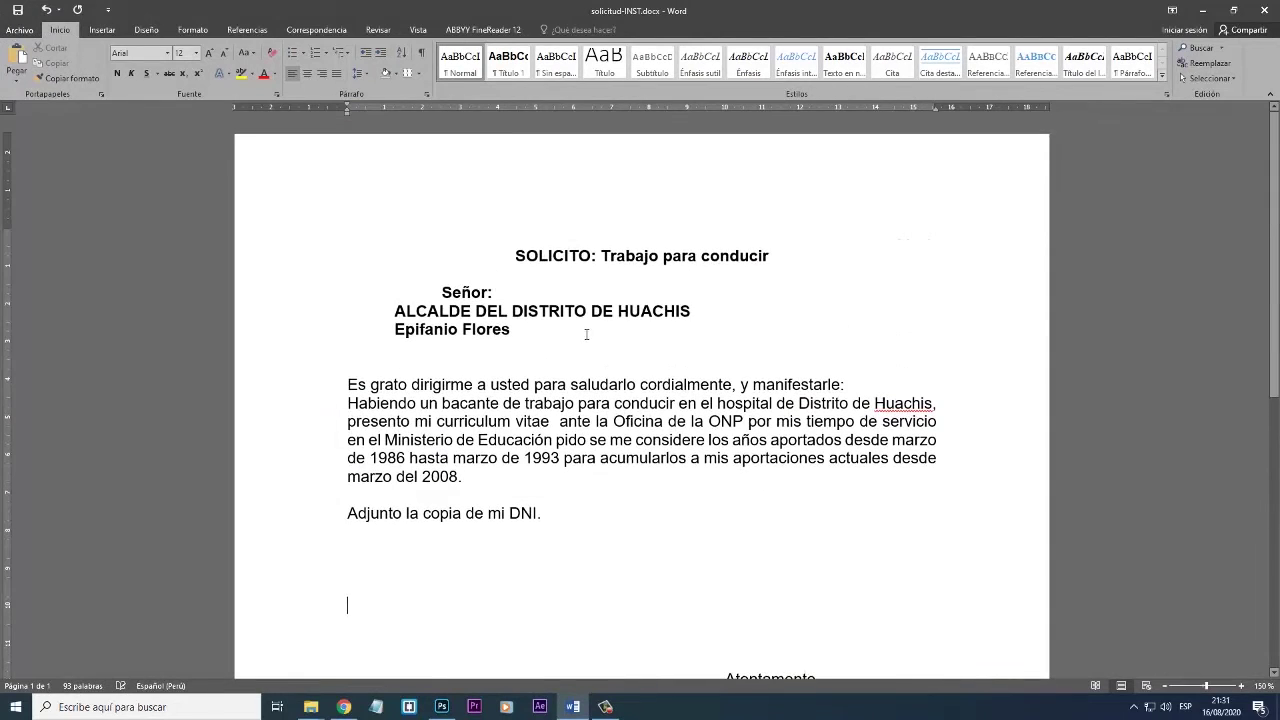
double_click(567, 253)
click(497, 309)
scroll(651, 394, down, 9)
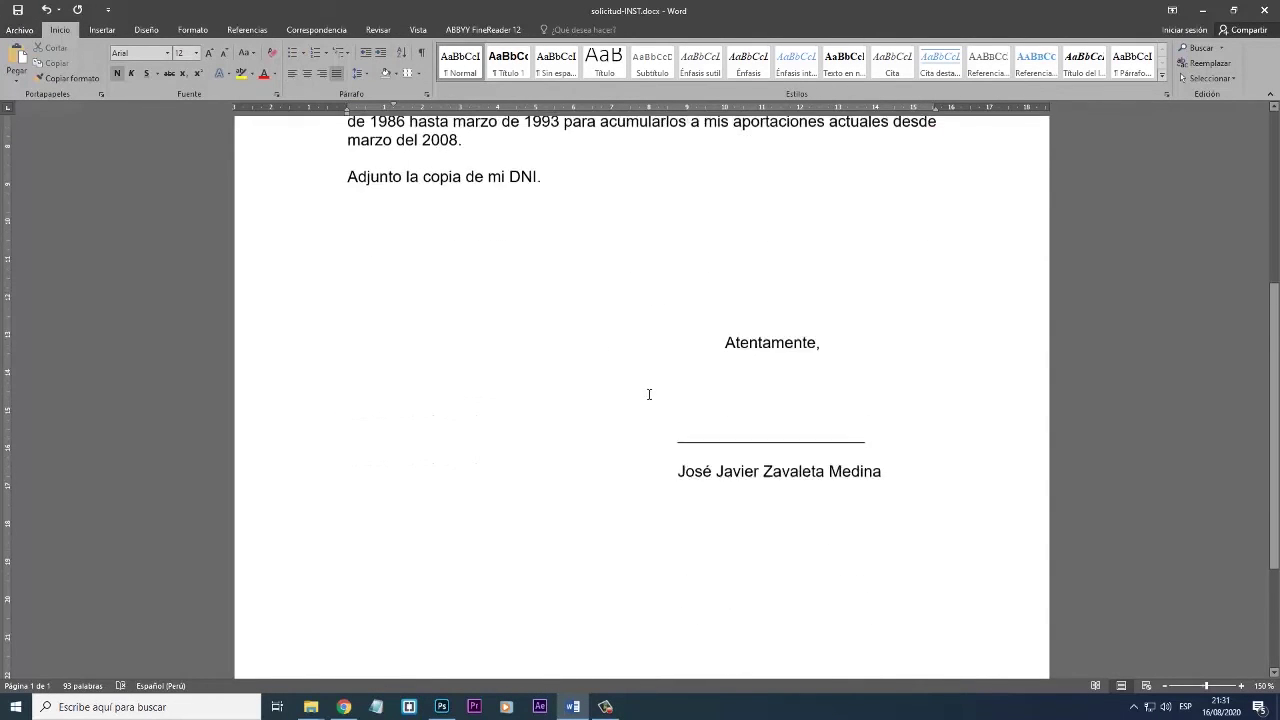
- Paste the signature image above the letter's signature line and set its text wrapping to Delante del texto
click(756, 314)
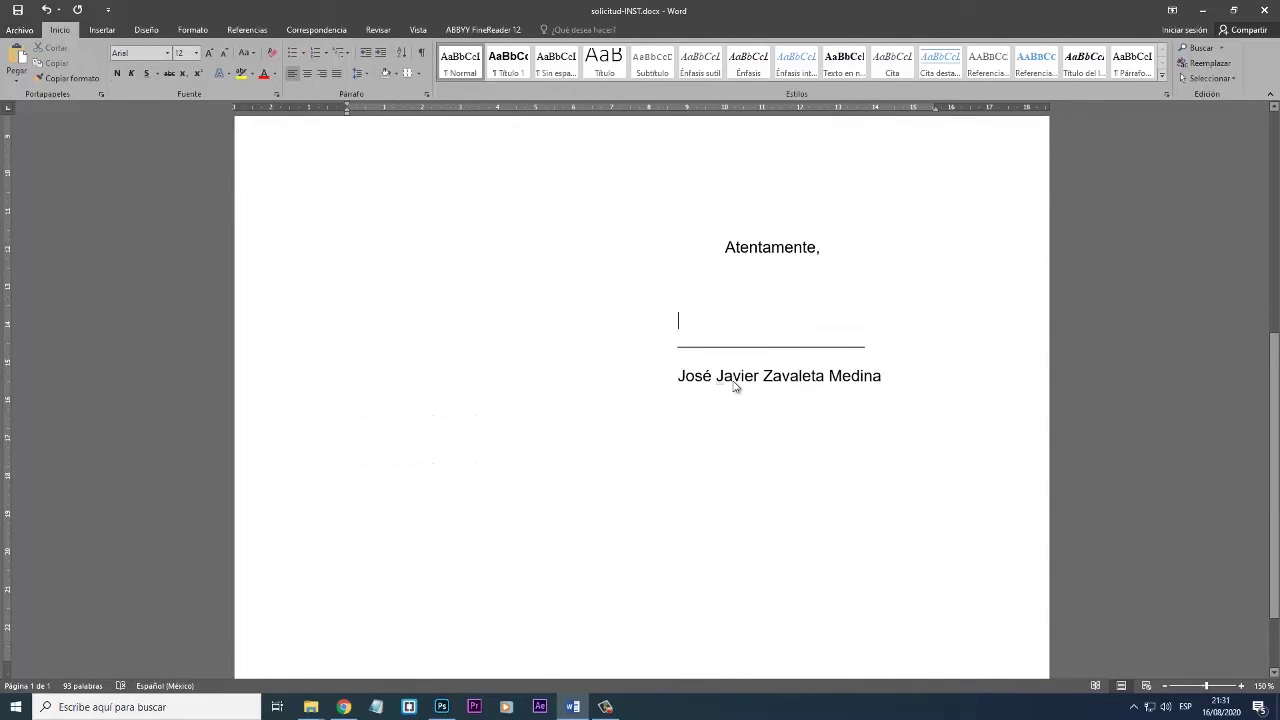
key(ctrl+v)
click(733, 385)
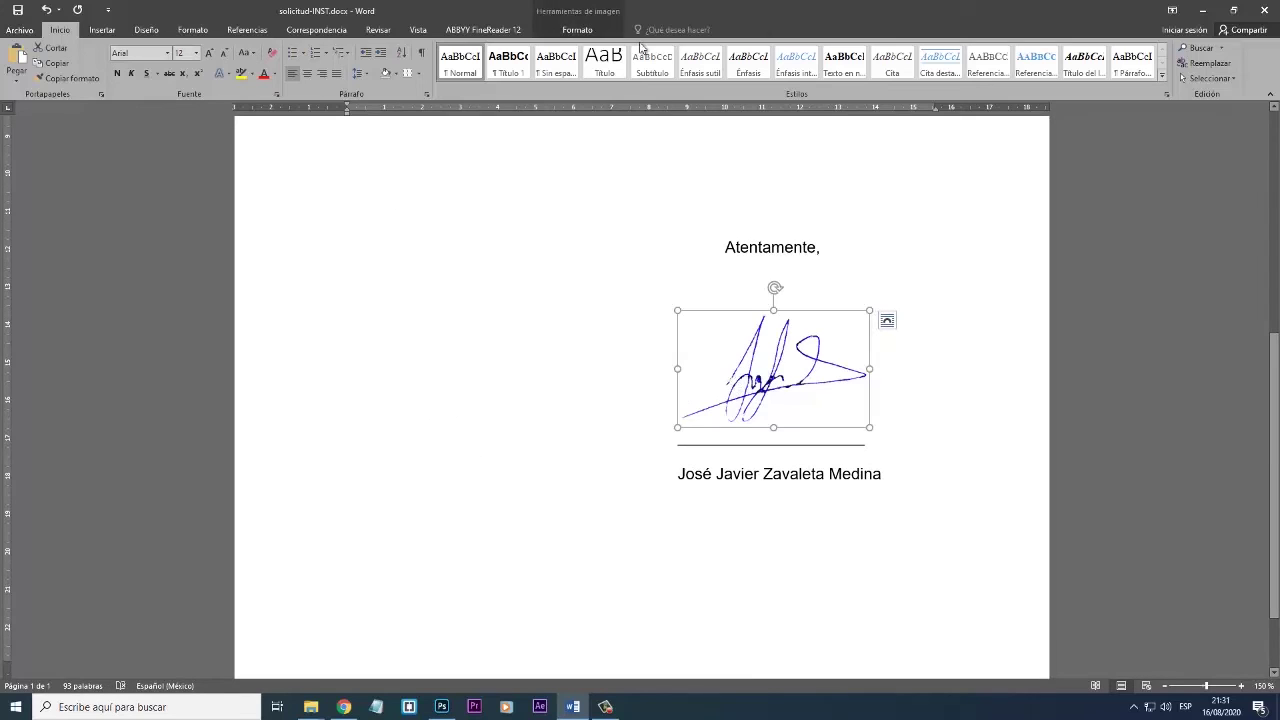
click(591, 31)
click(943, 62)
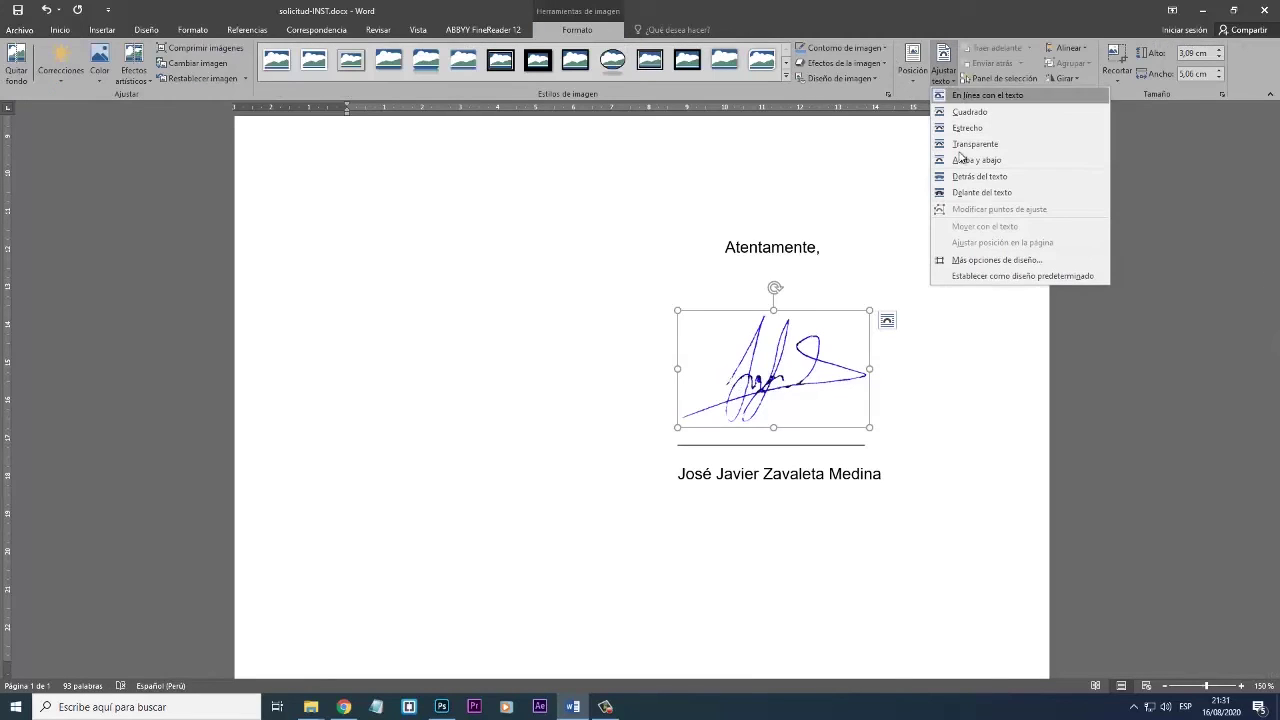
click(980, 193)
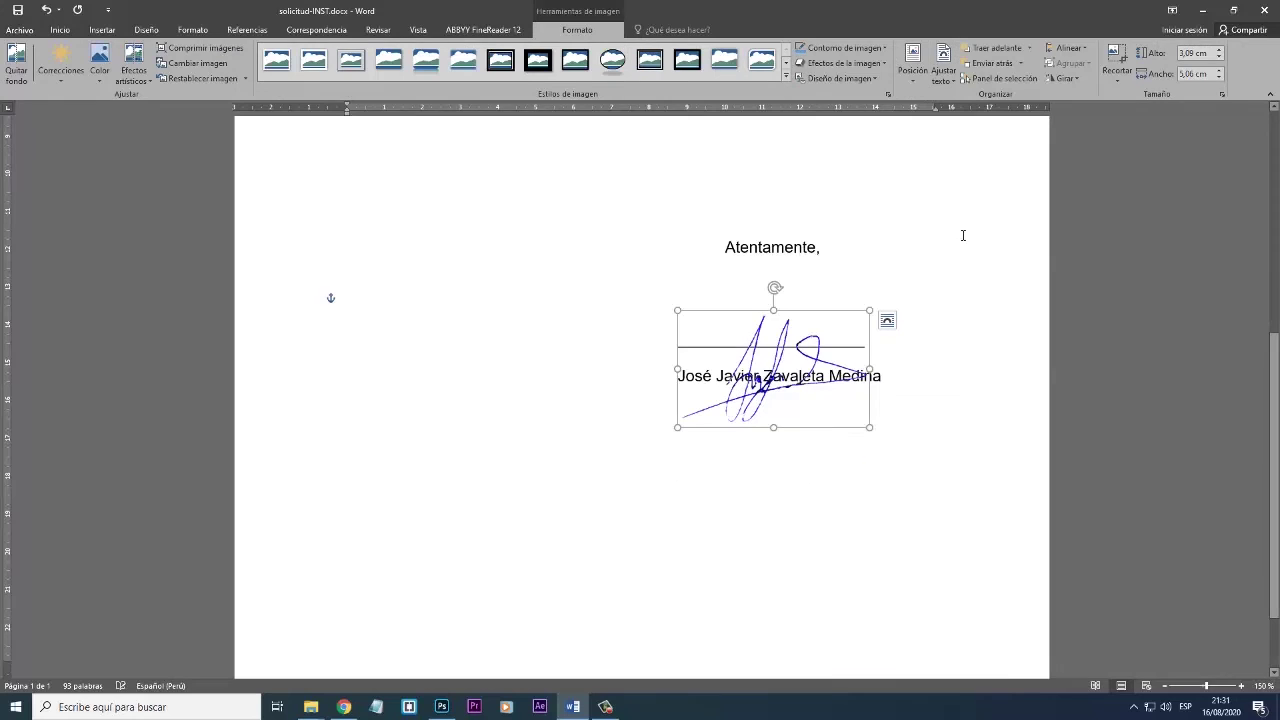
- Move the signature image so it overlaps the signature line and printed name, and check its placement in the letter
mouse_move(731, 343)
mouse_down()
mouse_move(717, 299)
mouse_move(740, 358)
mouse_move(779, 323)
mouse_move(778, 296)
mouse_move(776, 325)
mouse_move(760, 324)
mouse_move(774, 244)
mouse_move(763, 324)
mouse_move(738, 354)
mouse_up()
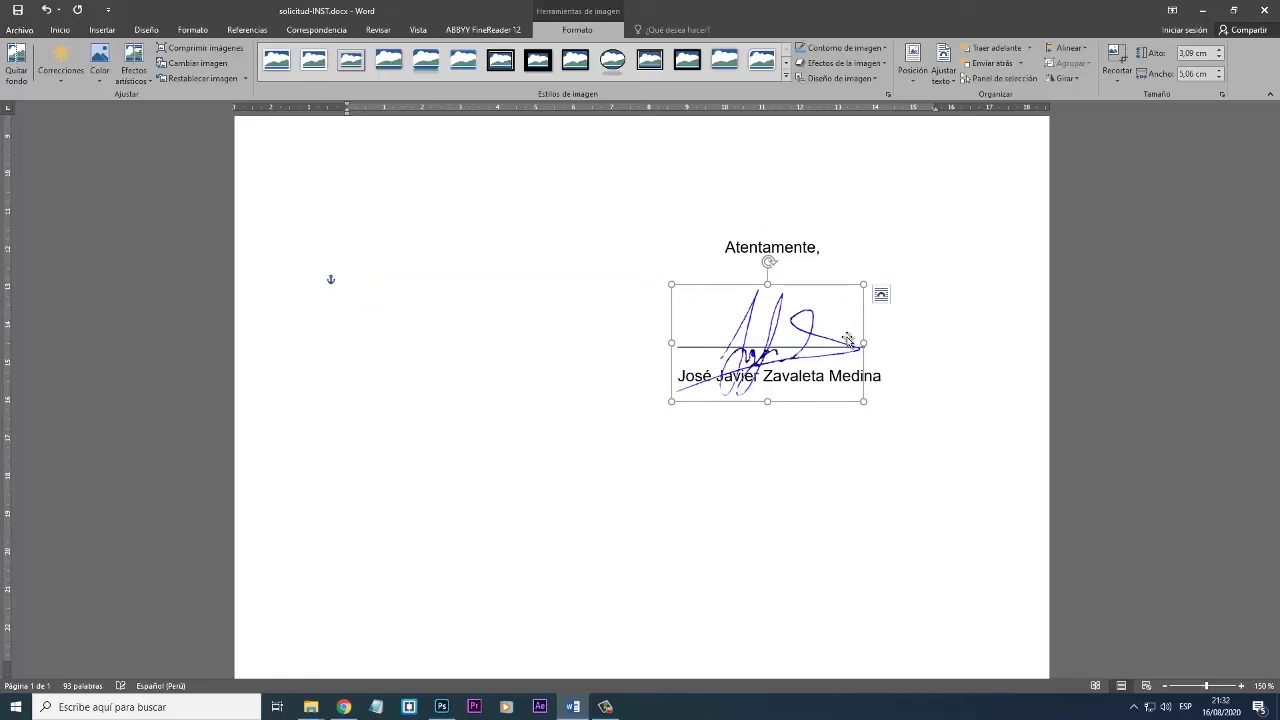
click(960, 328)
scroll(960, 328, up, 4)
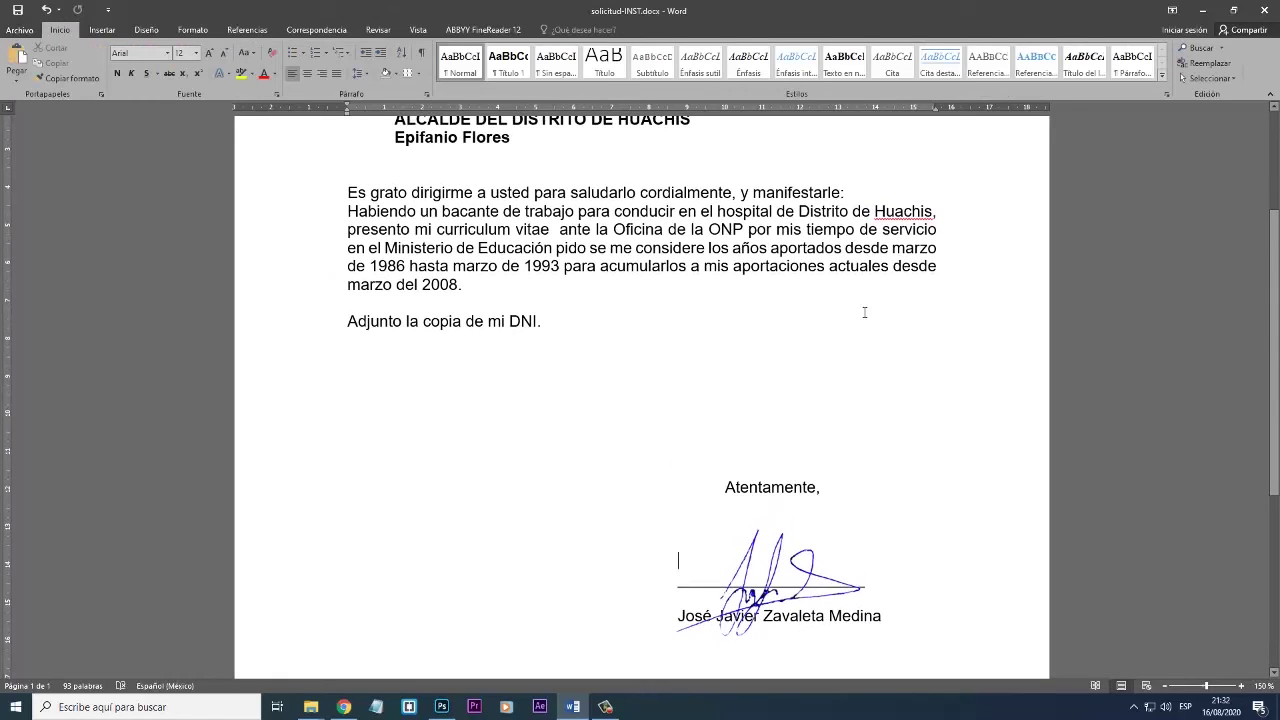
scroll(640, 400, down, 3)
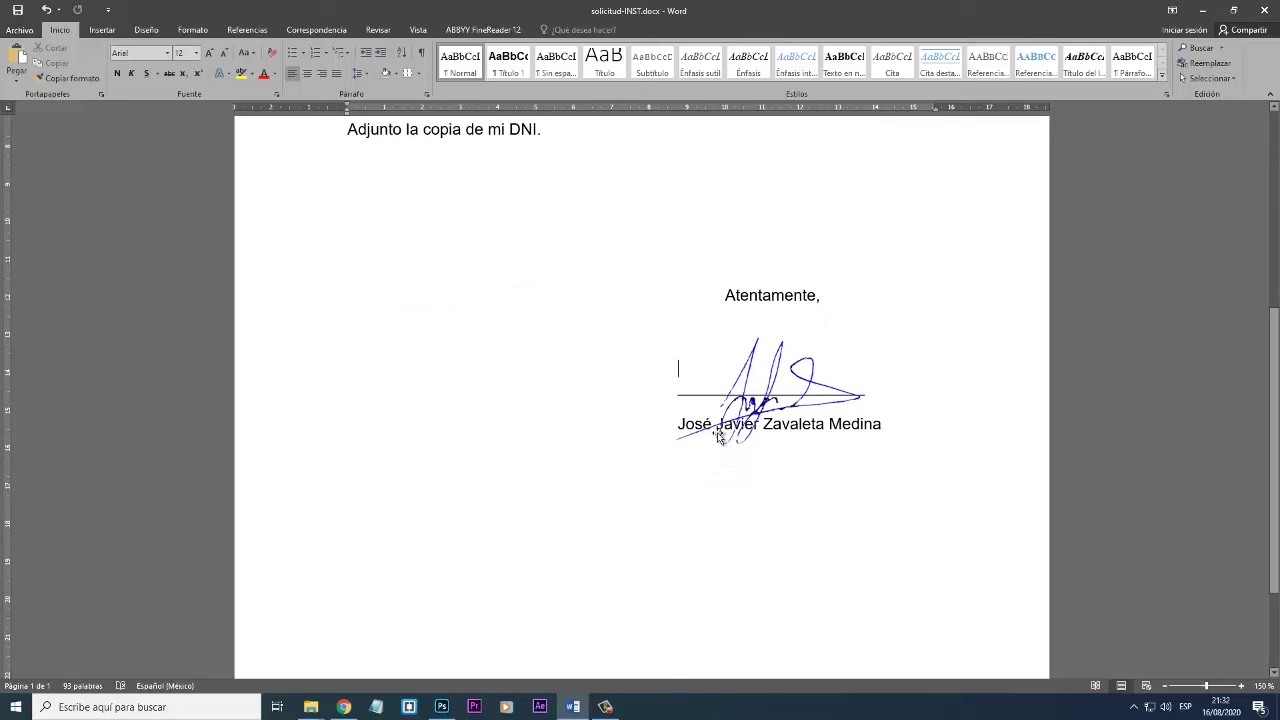
- Switch to Photoshop and open the saved signature PNG from the Descargas folder
click(441, 706)
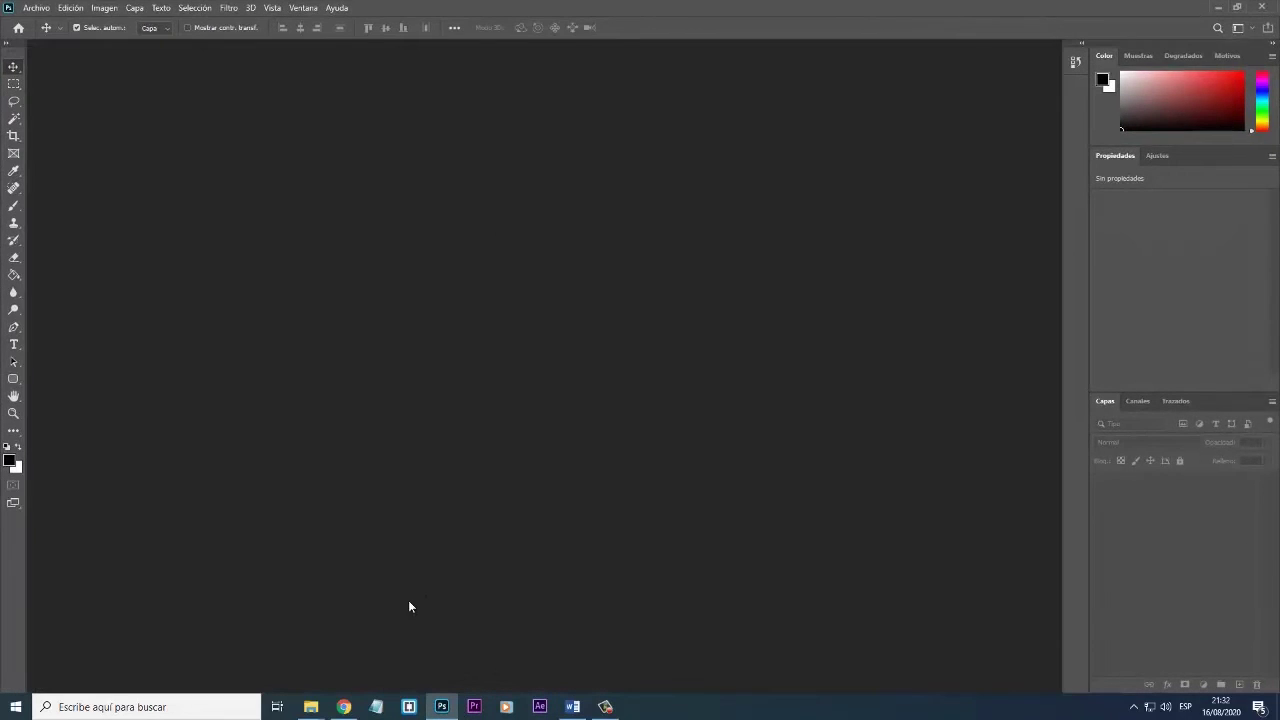
mouse_move(311, 703)
click(408, 630)
drag(388, 272, 412, 380)
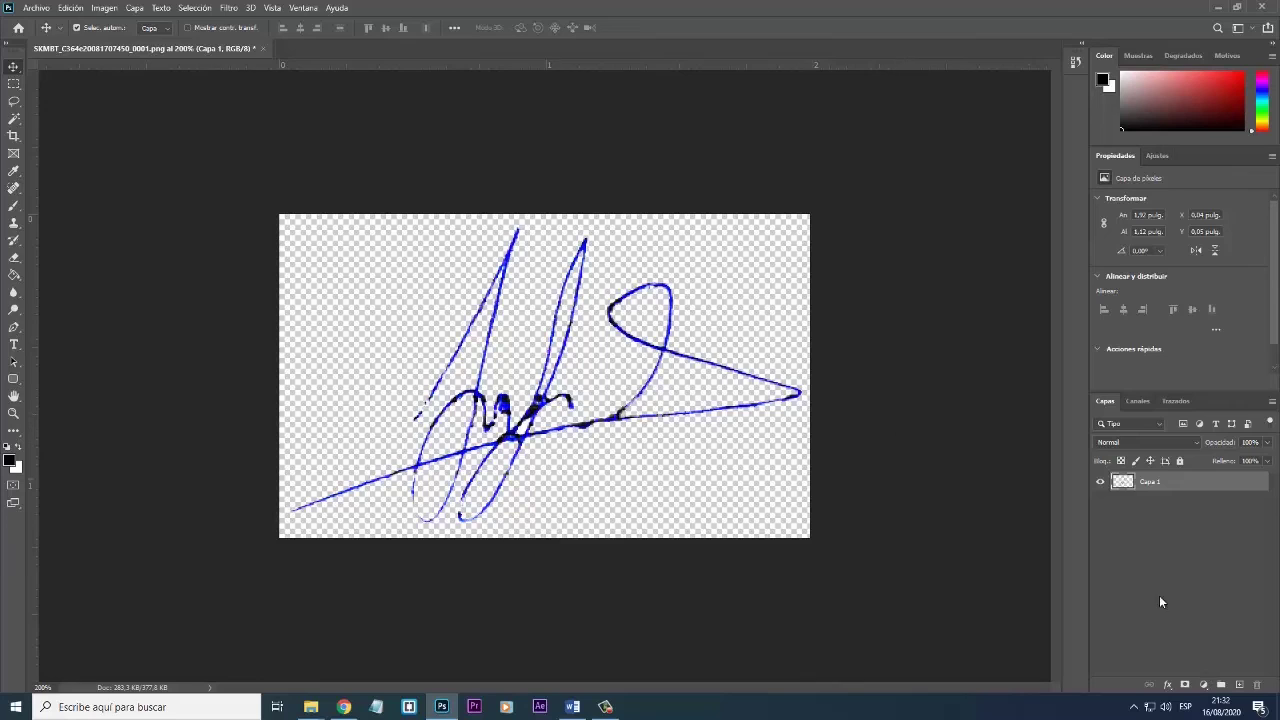
- Add a new layer filled with white and place it beneath the signature layer
click(1239, 685)
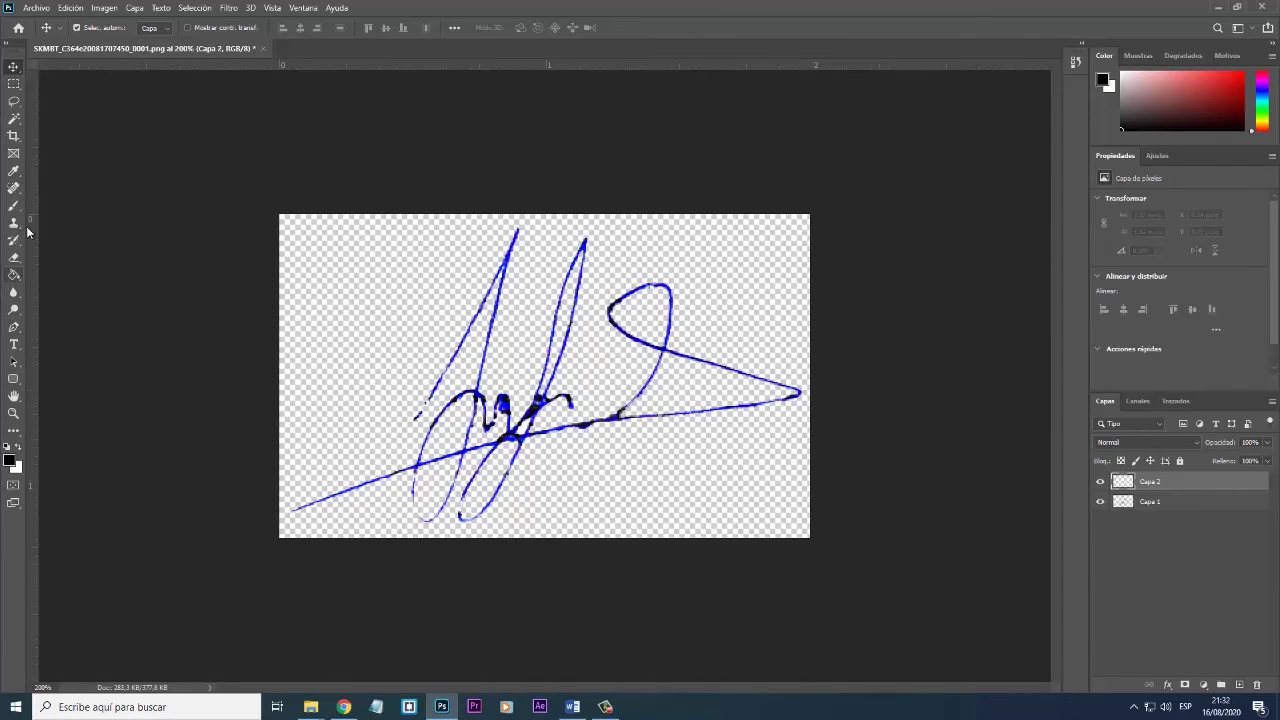
click(14, 274)
key(x)
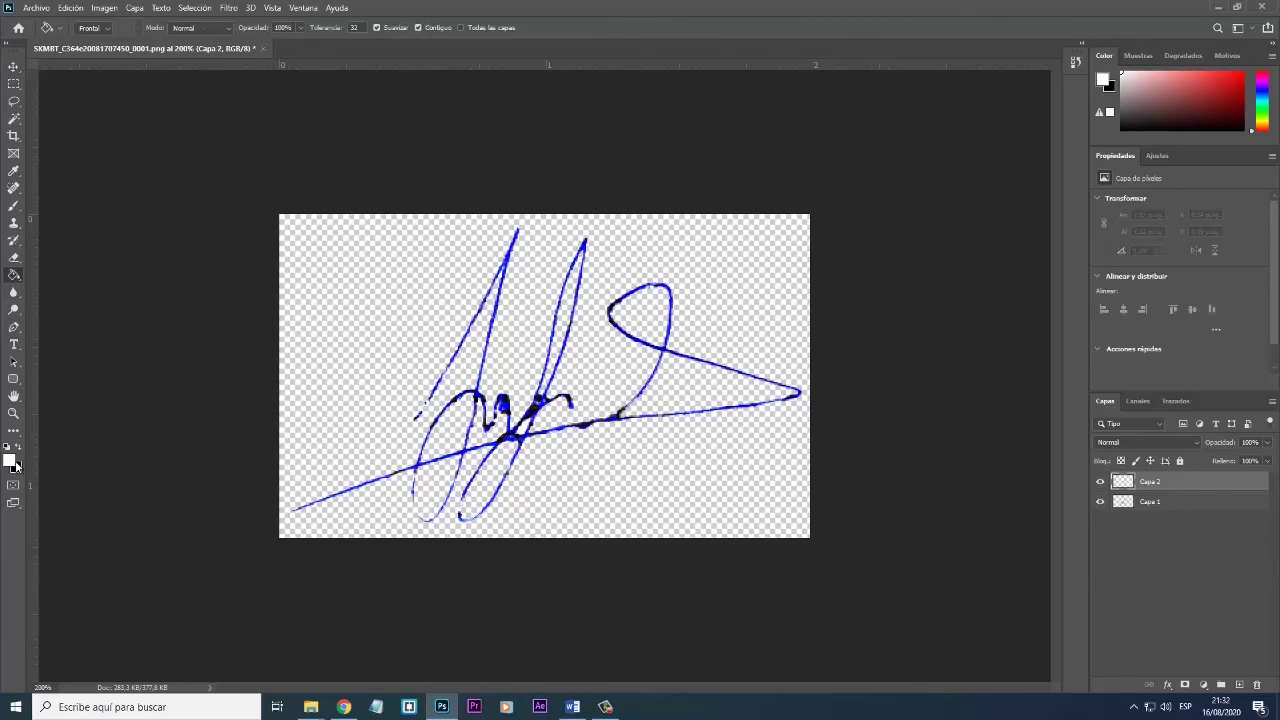
click(405, 345)
click(14, 66)
drag(1168, 484, 1170, 511)
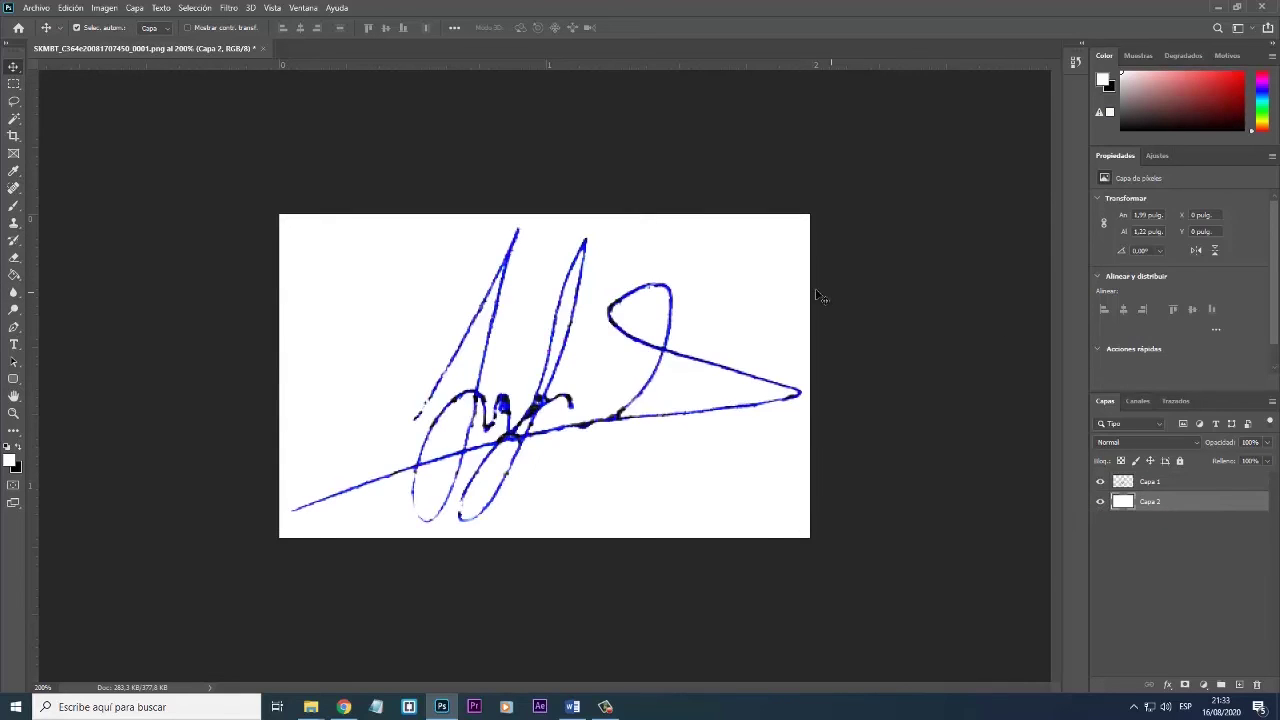
- Save the white-background signature in the Descargas folder as a JPEG named firma, with maximum quality 12
click(36, 7)
click(100, 169)
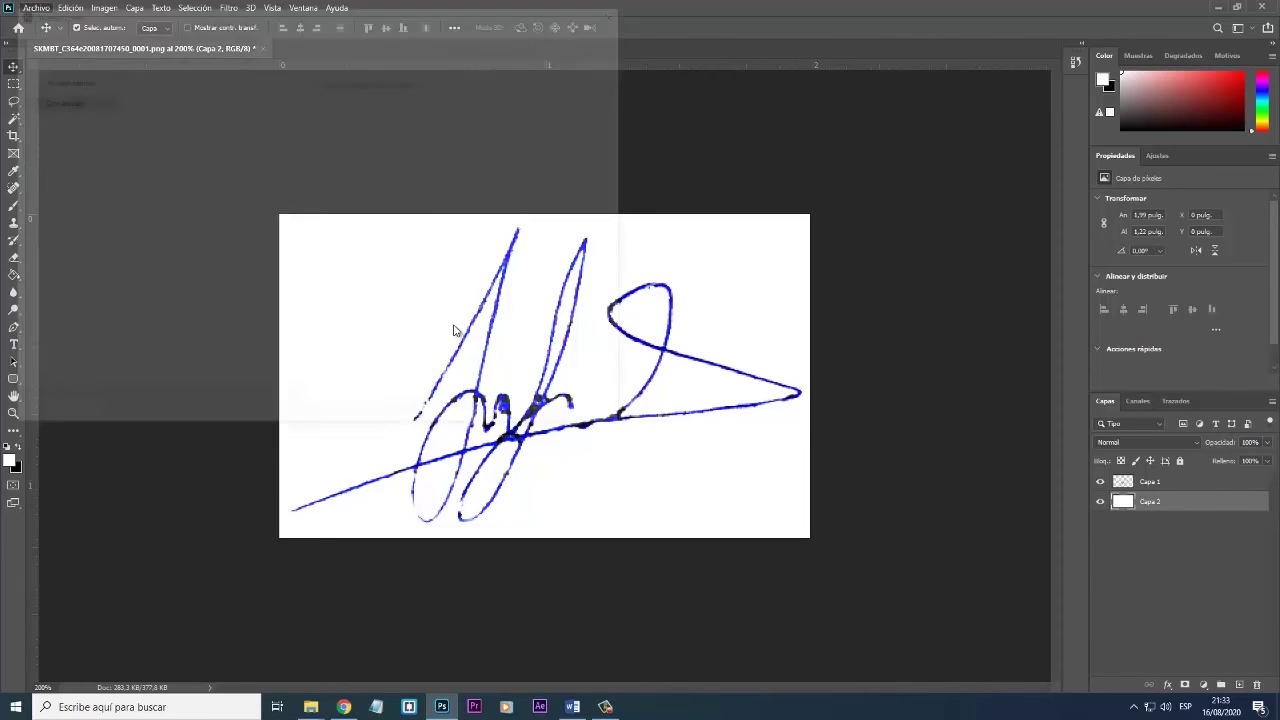
click(200, 308)
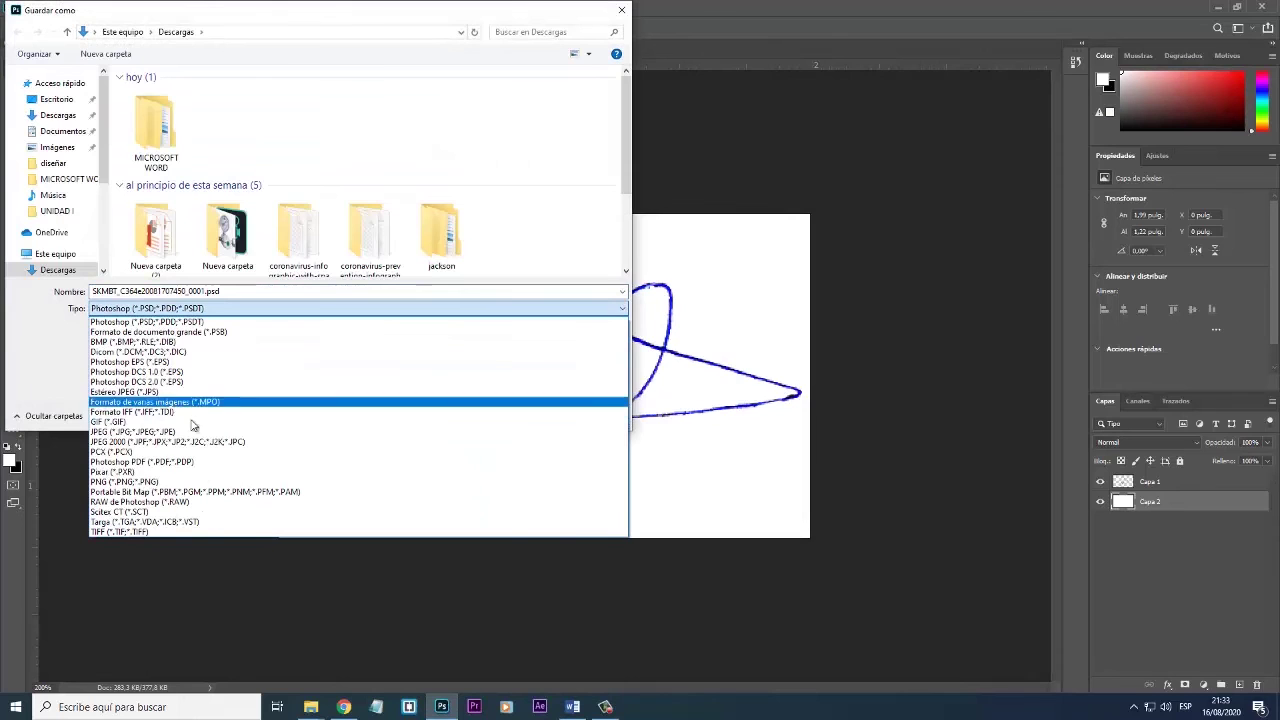
click(183, 432)
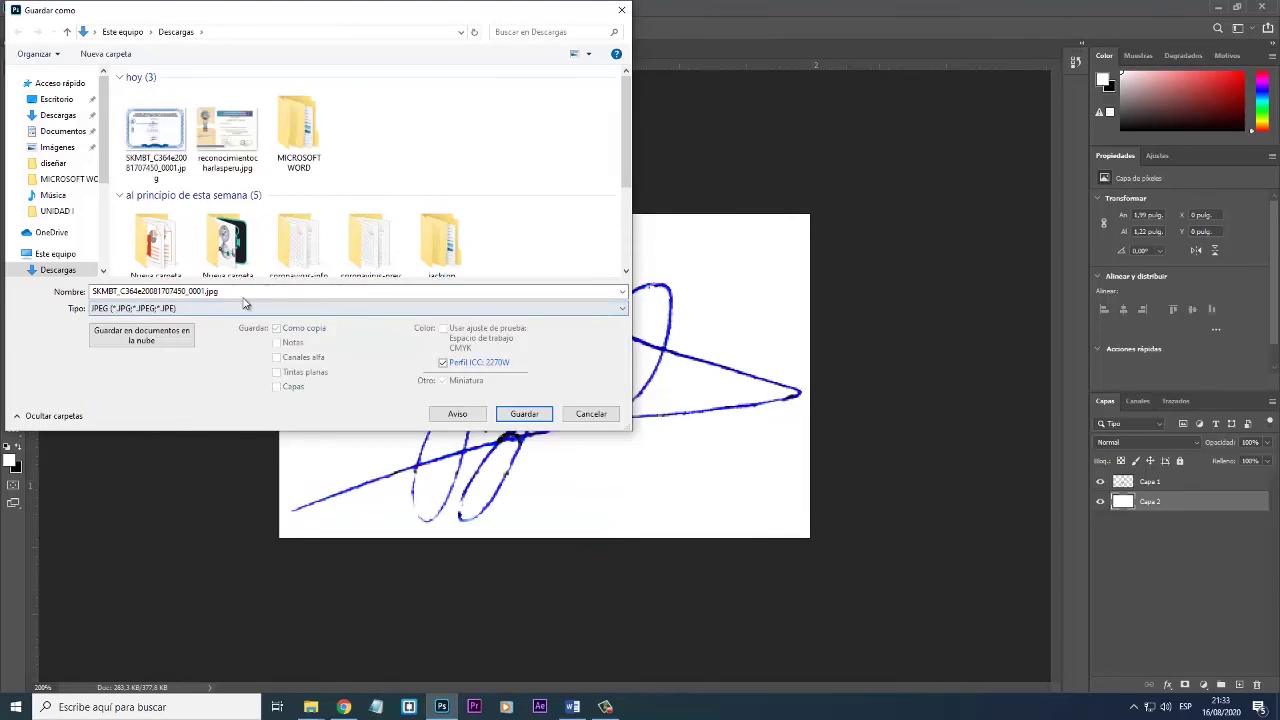
text(firma)
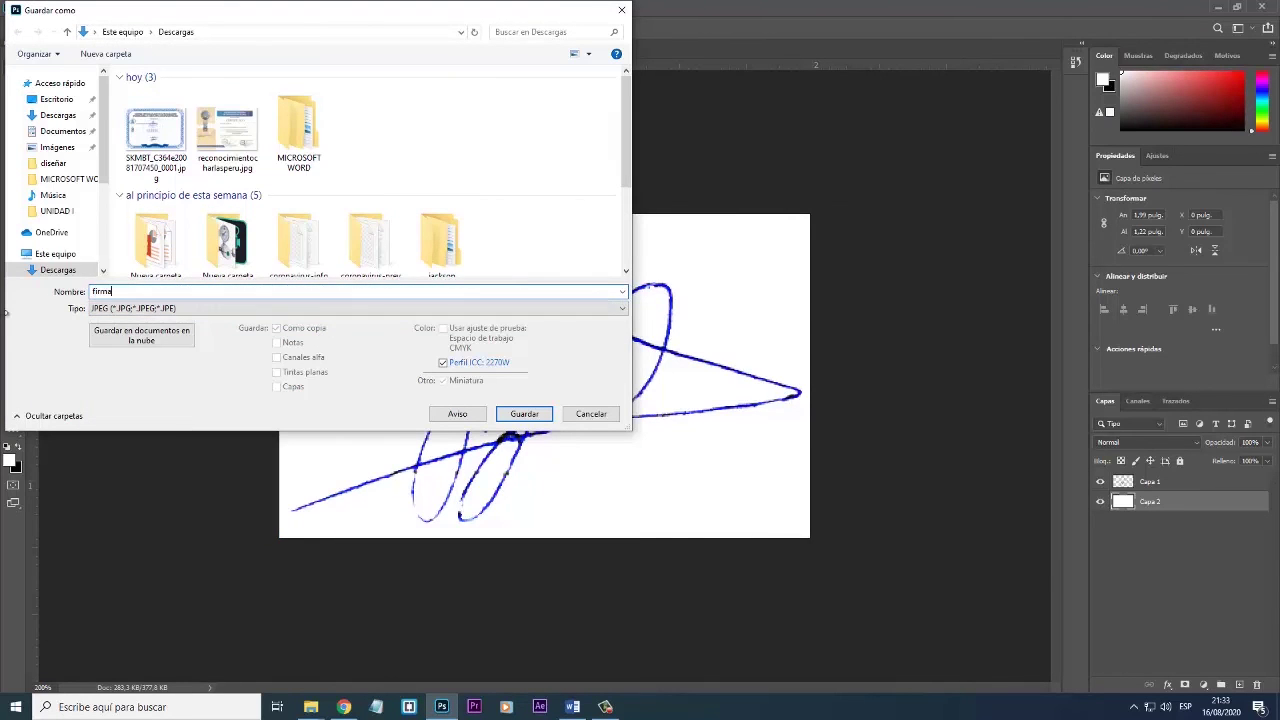
key(Return)
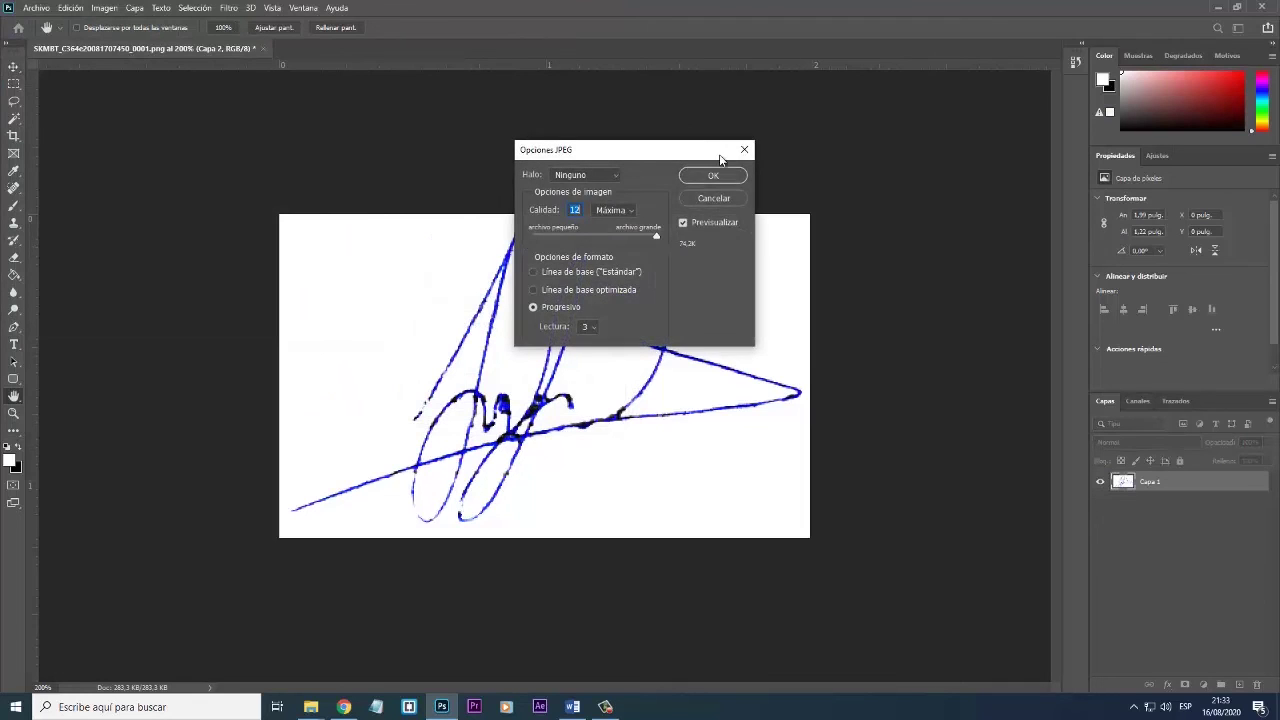
click(715, 176)
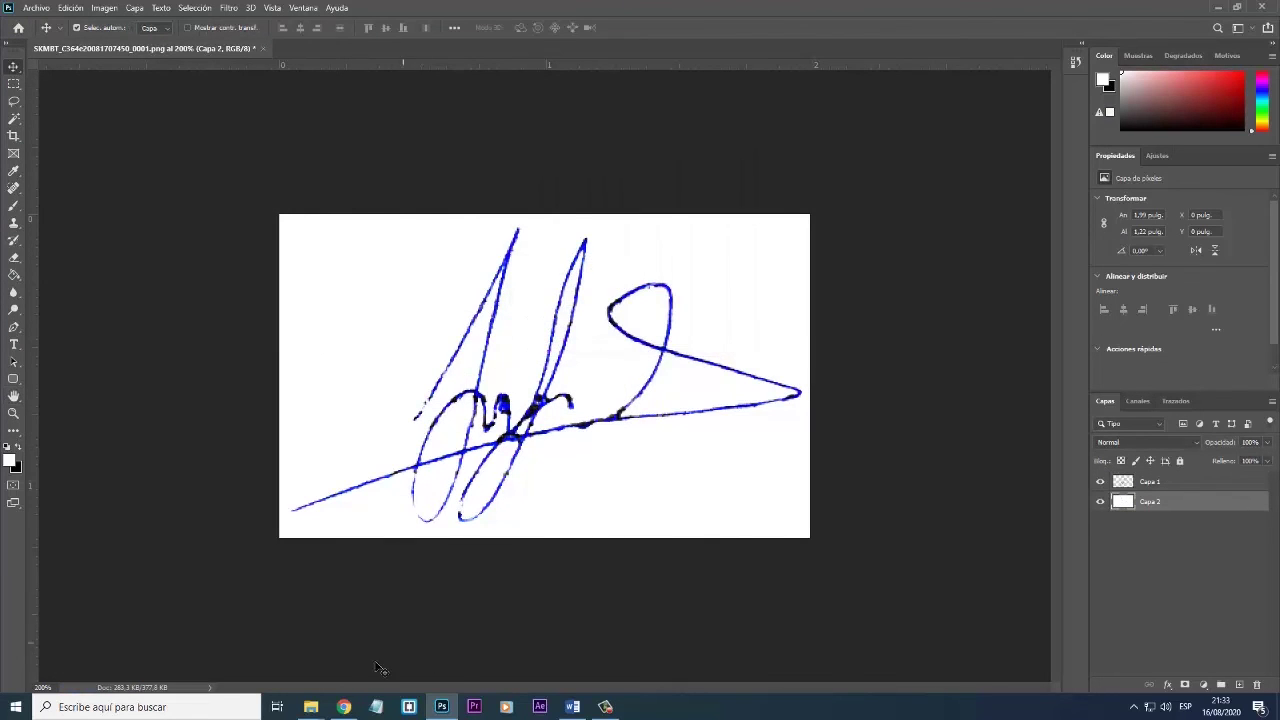
- Copy firma.jpg from the Descargas folder in File Explorer and paste it into the Word letter above the closing
mouse_move(311, 706)
click(409, 650)
click(530, 276)
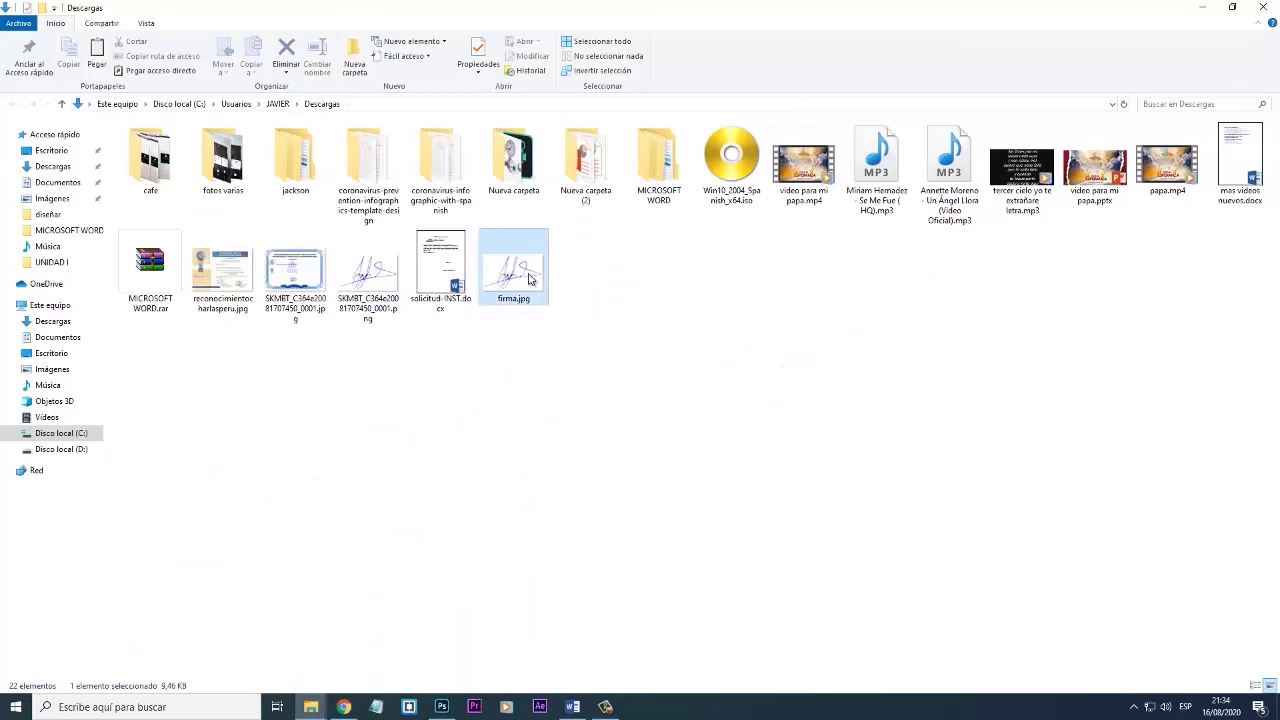
click(572, 707)
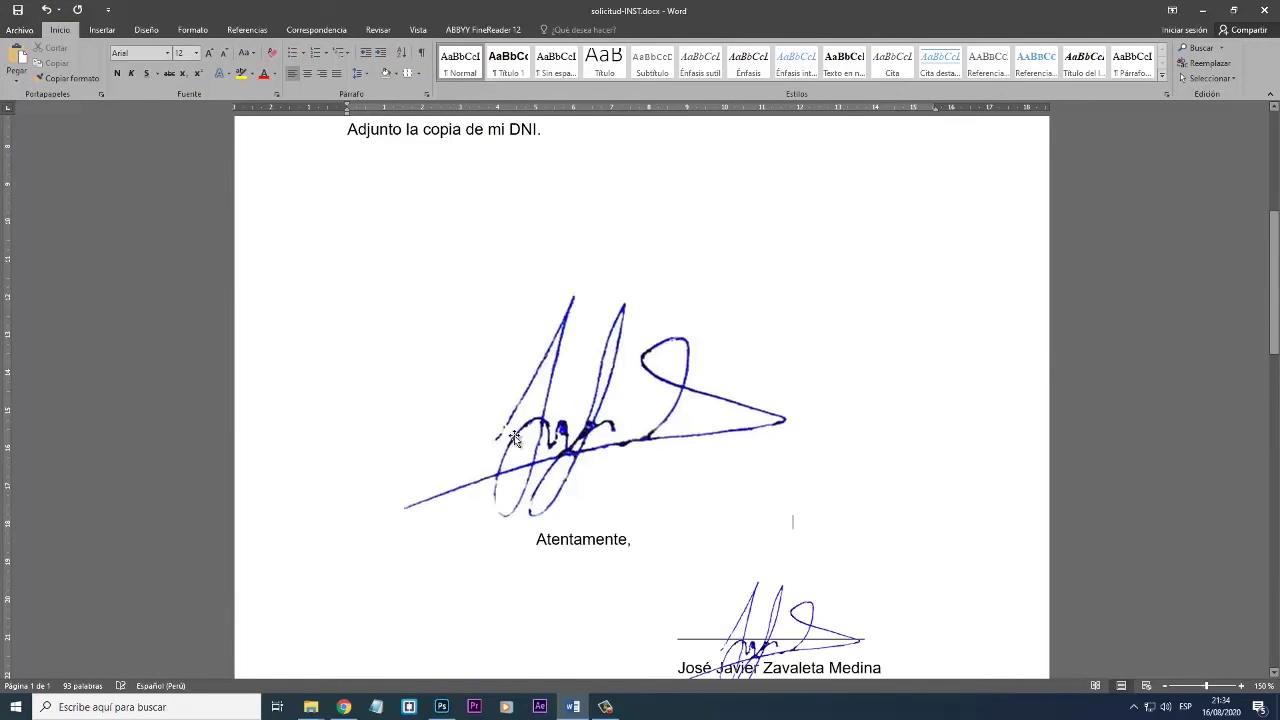
- Set the text wrapping of the pasted JPEG signature to Delante del texto
click(554, 416)
click(577, 29)
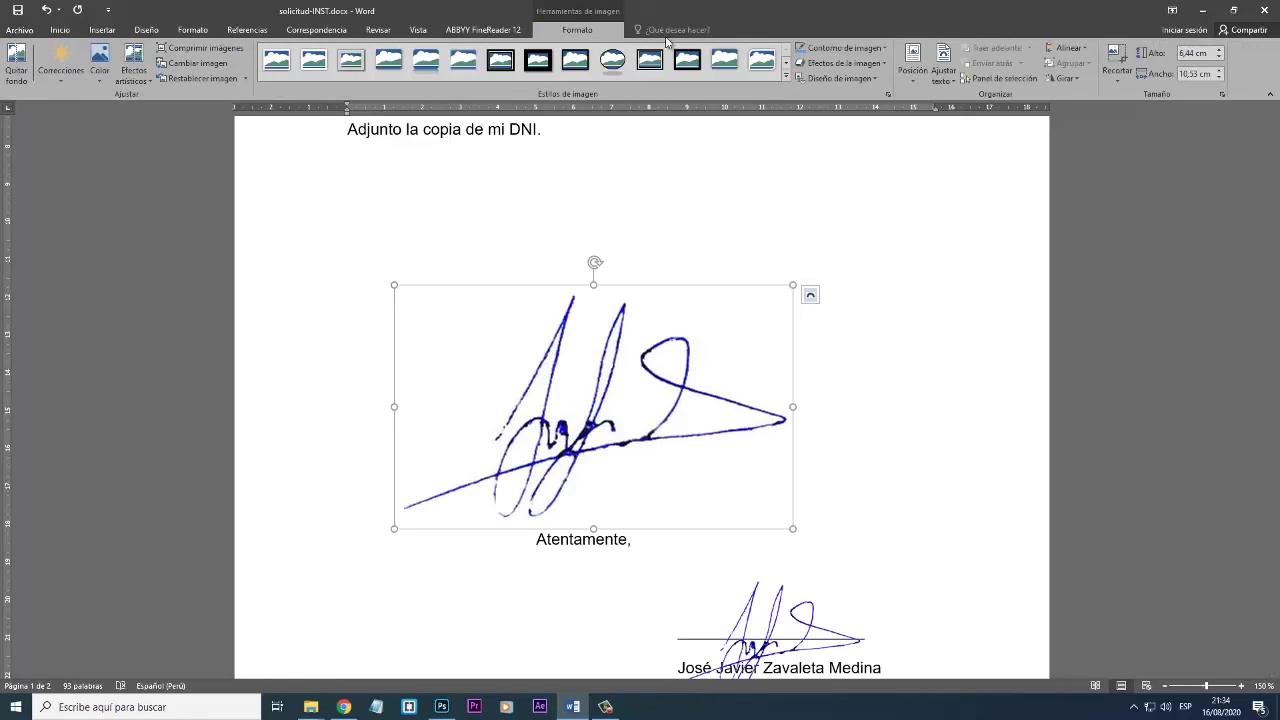
click(952, 76)
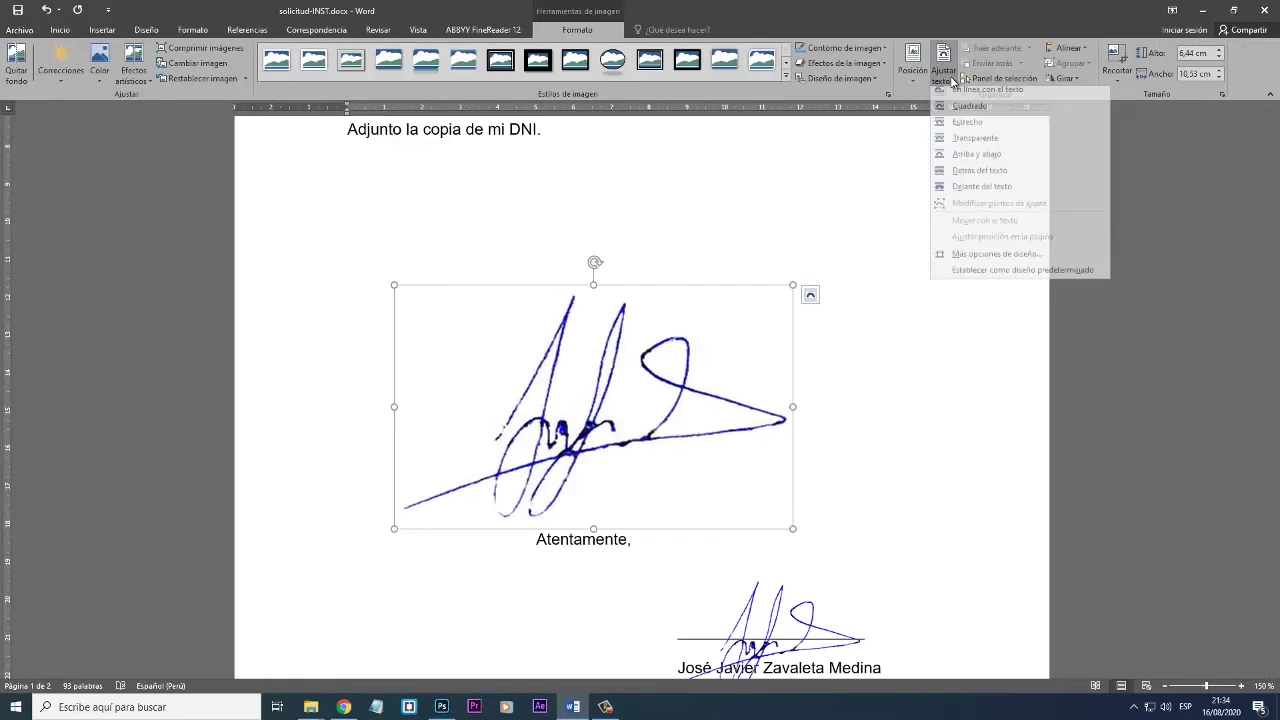
click(988, 195)
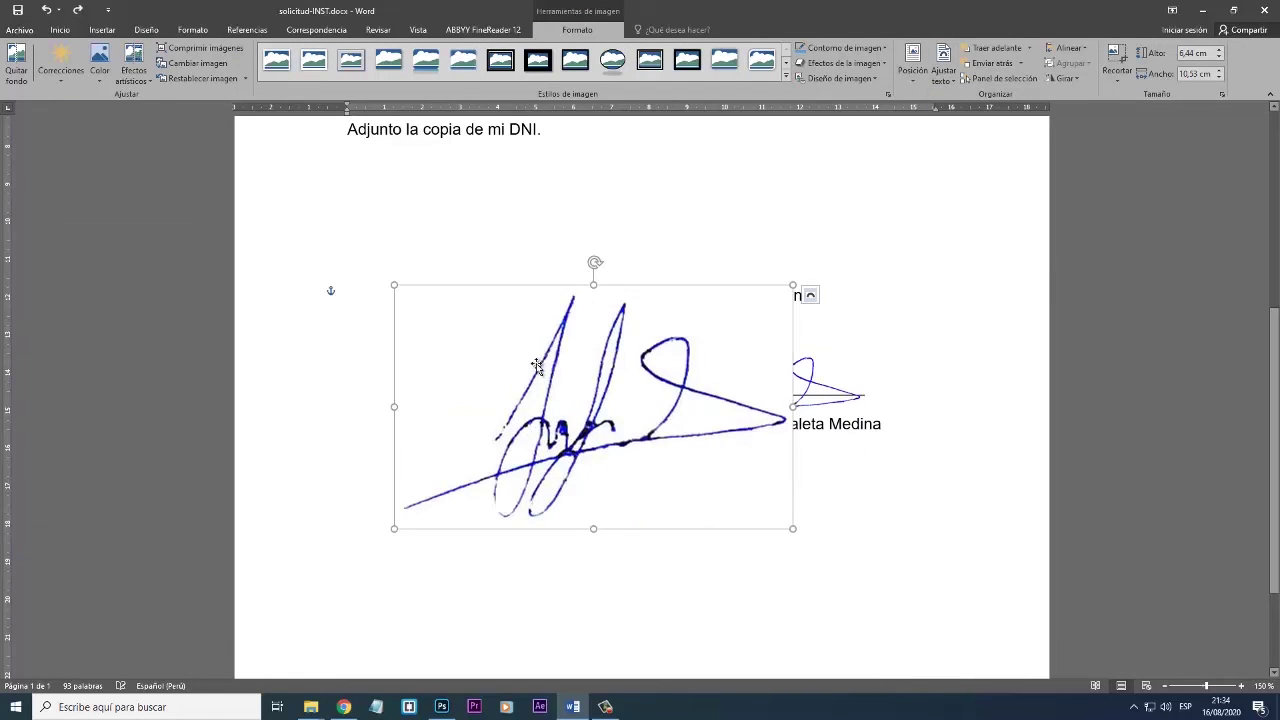
- Shrink the JPEG signature to about 2.95 cm high by 4.82 cm wide and place it over the signature line
mouse_move(409, 294)
mouse_down()
mouse_move(643, 469)
mouse_move(668, 453)
mouse_up()
mouse_move(734, 500)
mouse_down()
mouse_move(814, 296)
mouse_move(790, 405)
mouse_move(880, 453)
mouse_up()
drag(786, 381, 777, 362)
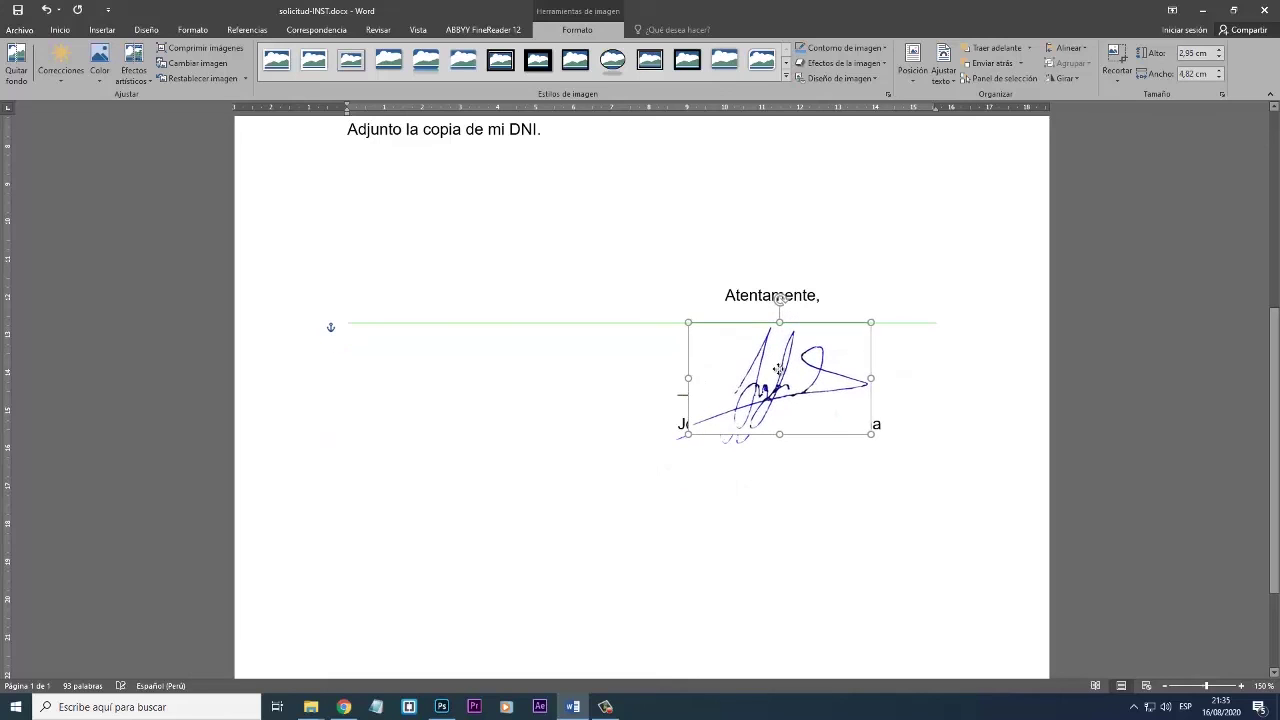
click(554, 391)
click(786, 390)
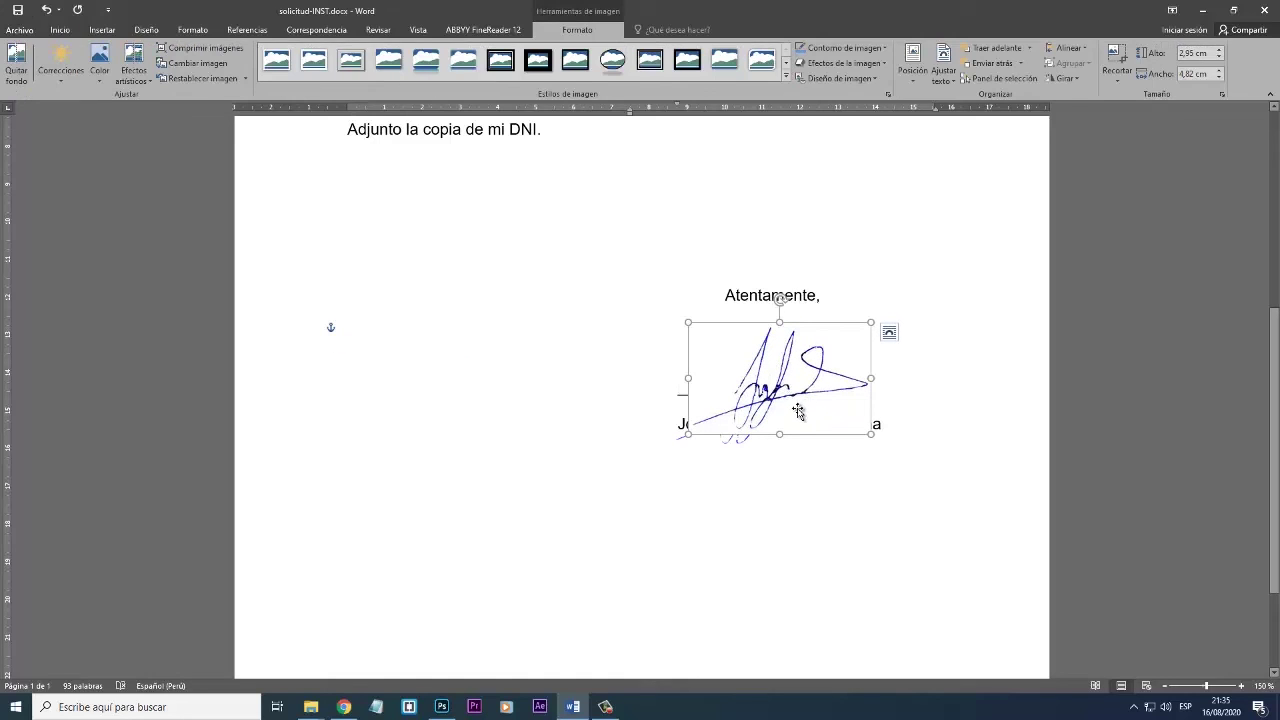
- Move the JPEG signature to the blank area left of the signature line and compare it with the transparent one
mouse_move(821, 385)
mouse_down()
mouse_move(436, 342)
mouse_move(755, 384)
mouse_move(525, 353)
mouse_move(703, 354)
mouse_move(463, 349)
mouse_up()
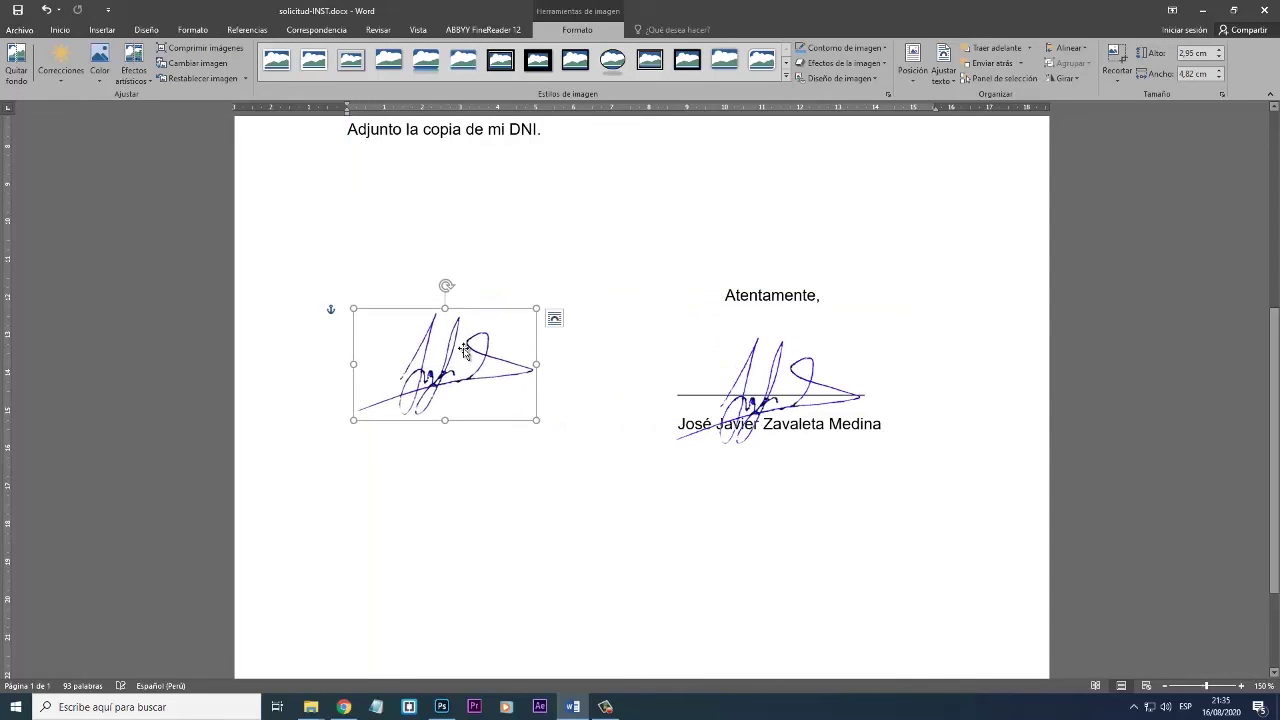
click(566, 258)
scroll(589, 394, up, 3)
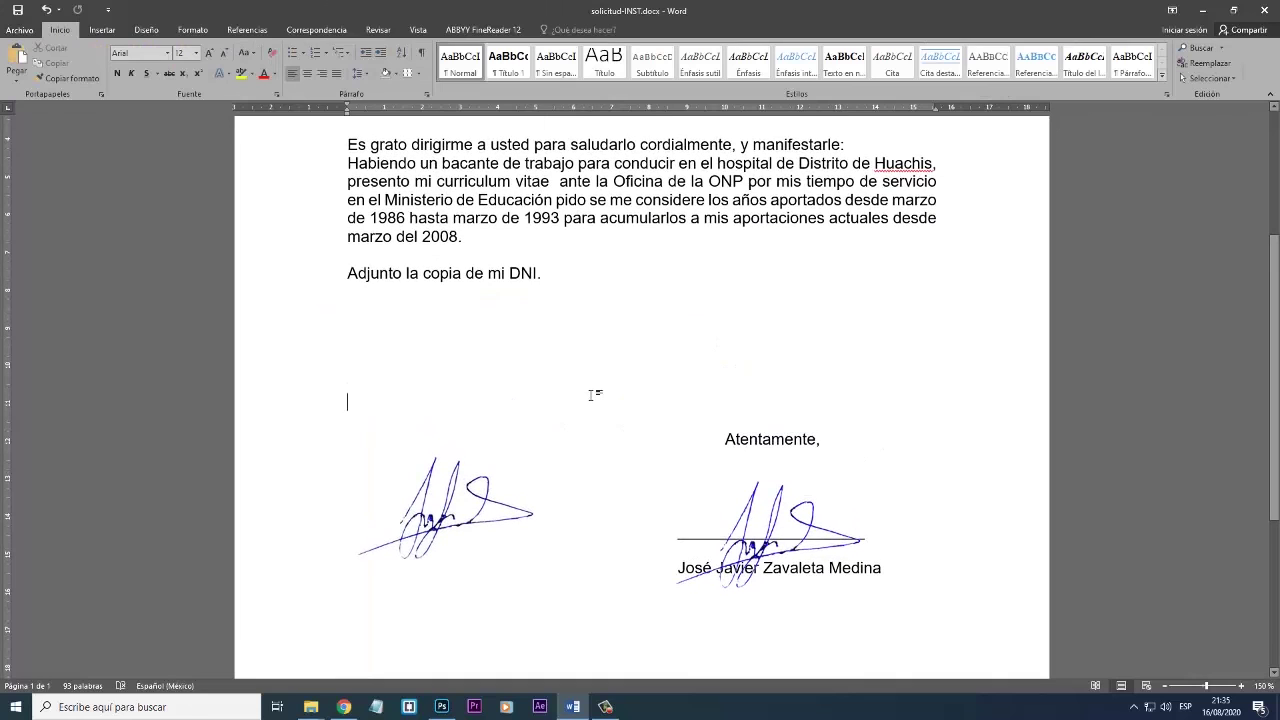